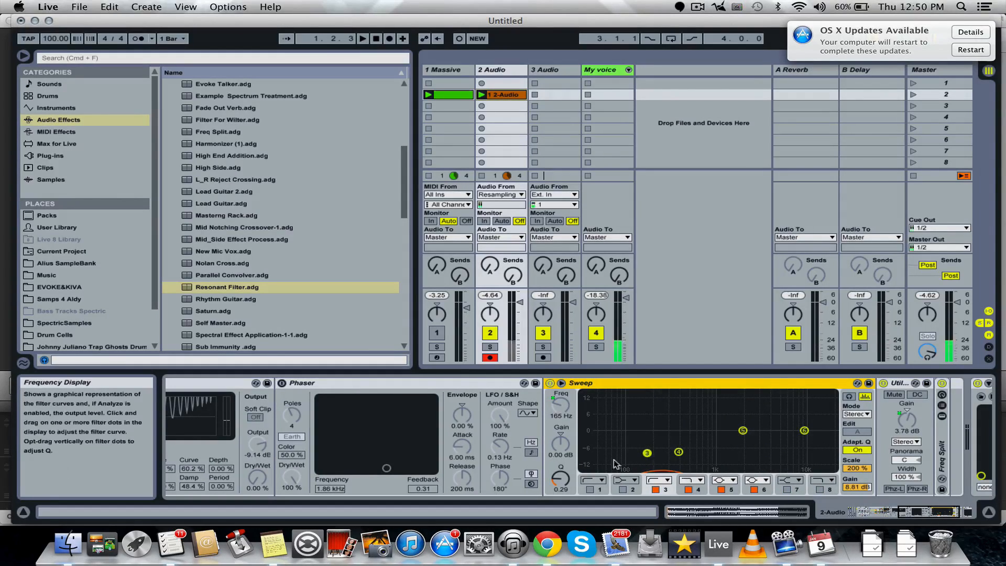
Step: Fold the Saturator and Phaser devices in the Resonant Filter rack's Sweep chain
scroll(616, 463, "left", 15)
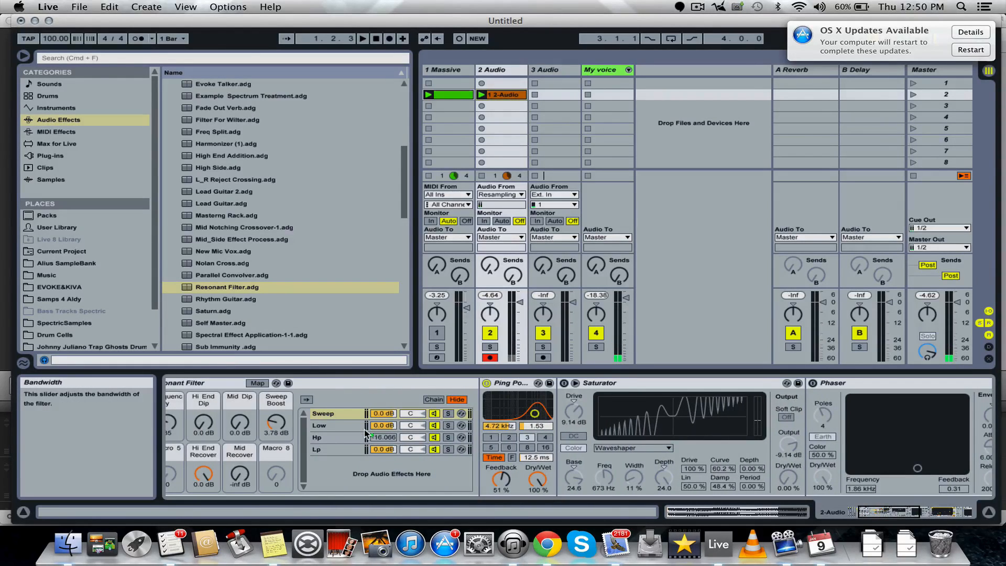
scroll(364, 429, "right", 8)
double_click(489, 378)
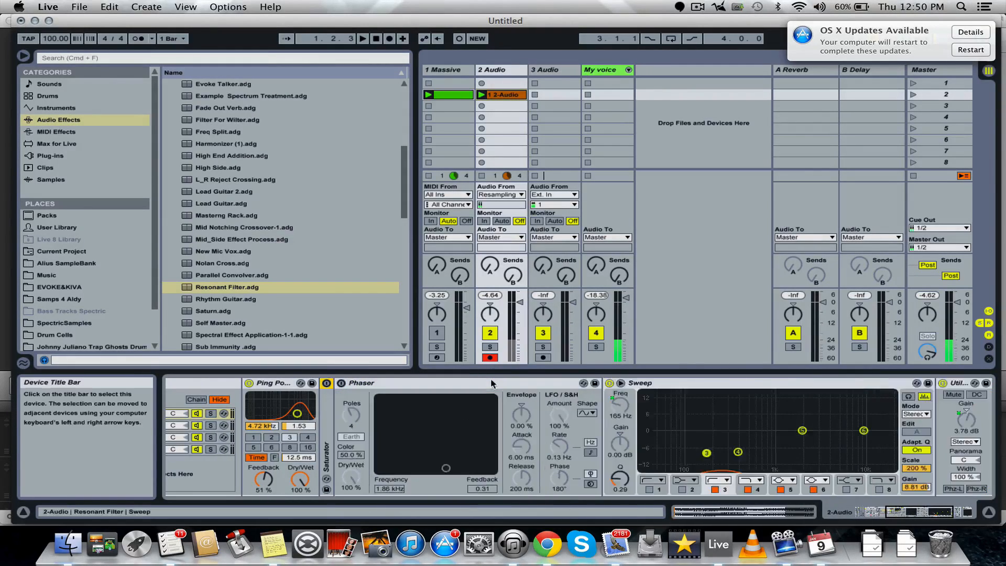
double_click(490, 378)
Step: Solo the Sweep chain, audition the Hp chain and lower the rack's Frequency macro to 0
scroll(500, 403, "left", 6)
left_click(406, 414)
scroll(436, 448, "left", 5)
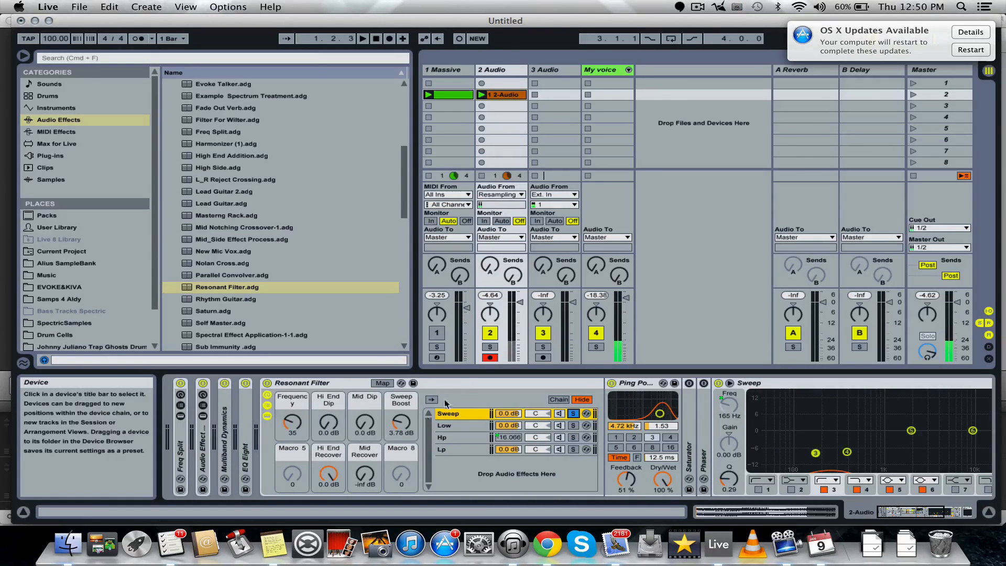
key("space")
mouse_move(292, 421)
left_mouse_down()
mouse_move(292, 390)
mouse_move(296, 438)
left_mouse_up()
left_click(573, 438)
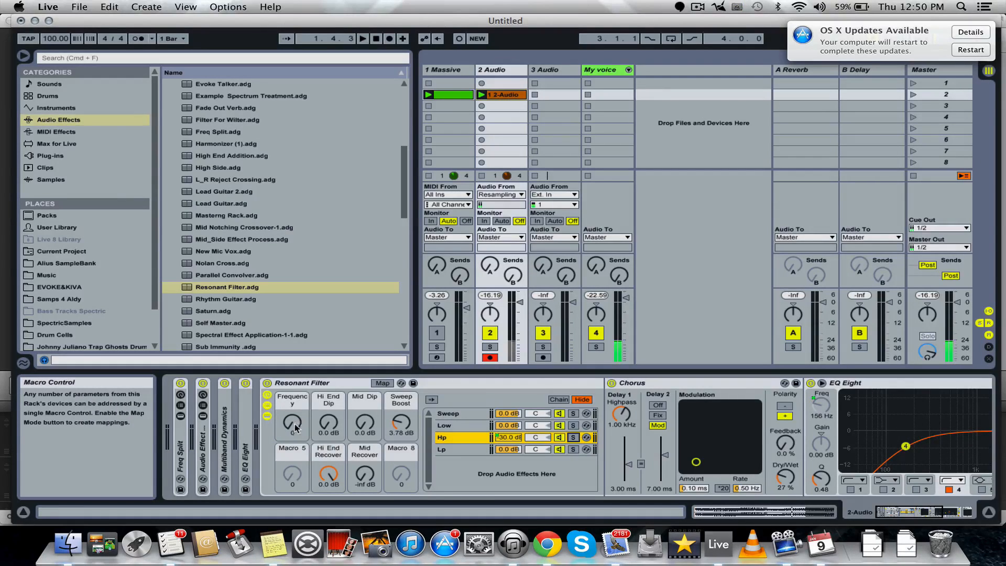
Step: Solo the Sweep chain, raise the Frequency macro to 44 and set the Ping Pong Delay filter to 6.17 kHz with bandwidth 3.33
left_click(448, 413)
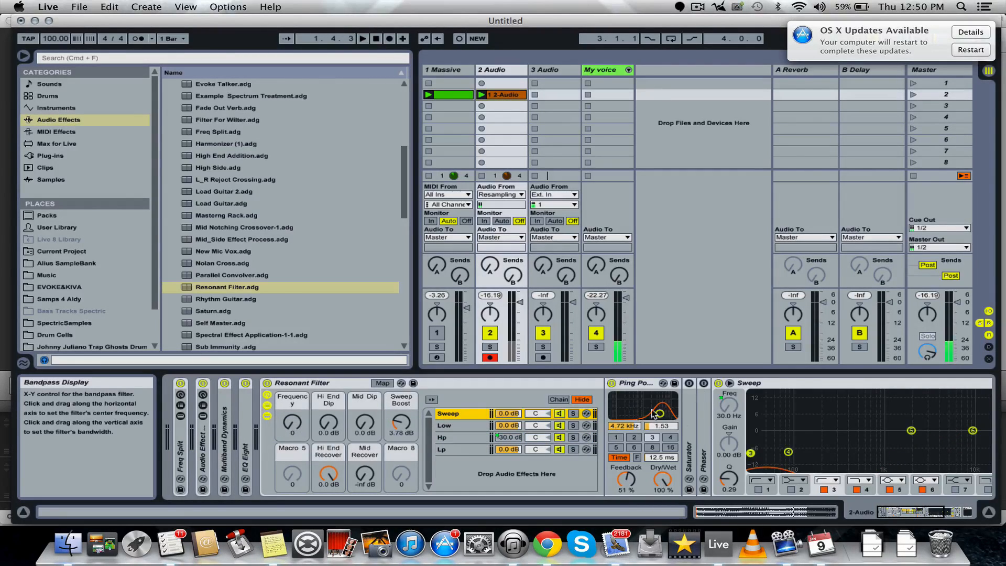
left_click(573, 413)
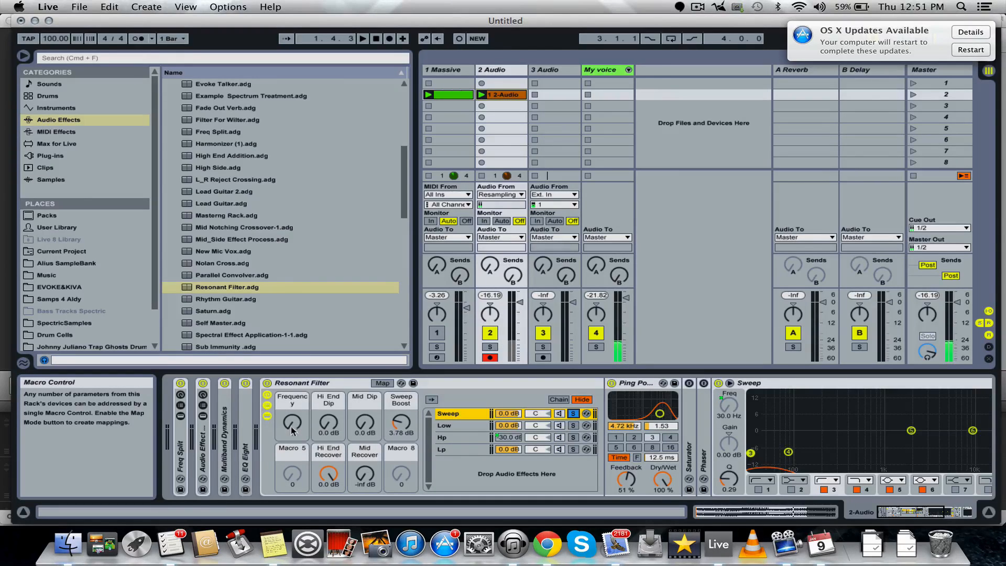
mouse_move(293, 427)
left_mouse_down()
mouse_move(293, 396)
mouse_move(292, 420)
left_mouse_up()
mouse_move(660, 413)
left_mouse_down()
mouse_move(657, 400)
mouse_move(662, 409)
left_mouse_up()
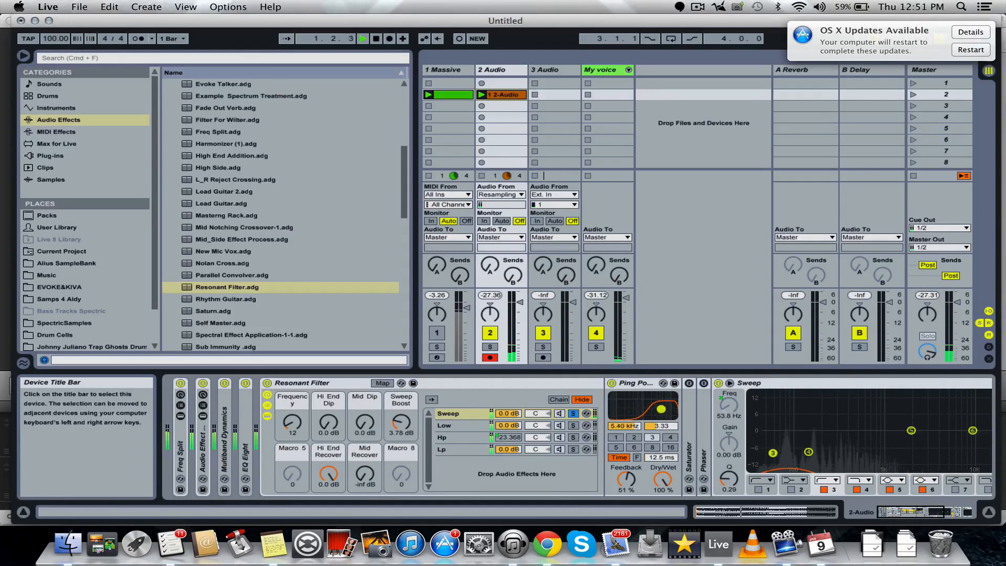
mouse_move(297, 423)
left_mouse_down()
mouse_move(296, 387)
mouse_move(296, 405)
left_mouse_up()
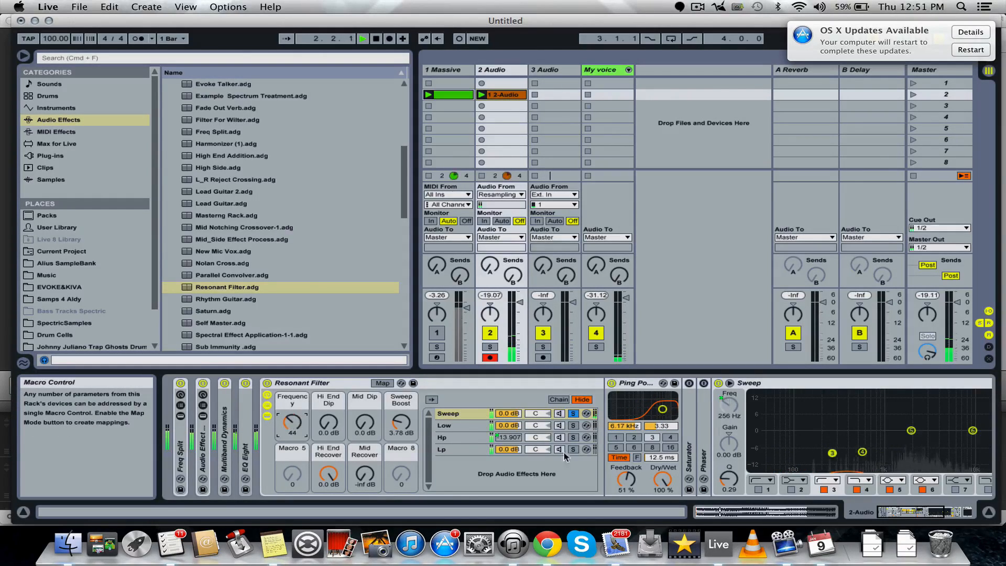
Step: Set the Ping Pong Delay to 24.0 ms, 86% feedback and a 3.86 kHz filter with bandwidth 2.82, with the Frequency macro at 103
left_click_drag(661, 457, 661, 479)
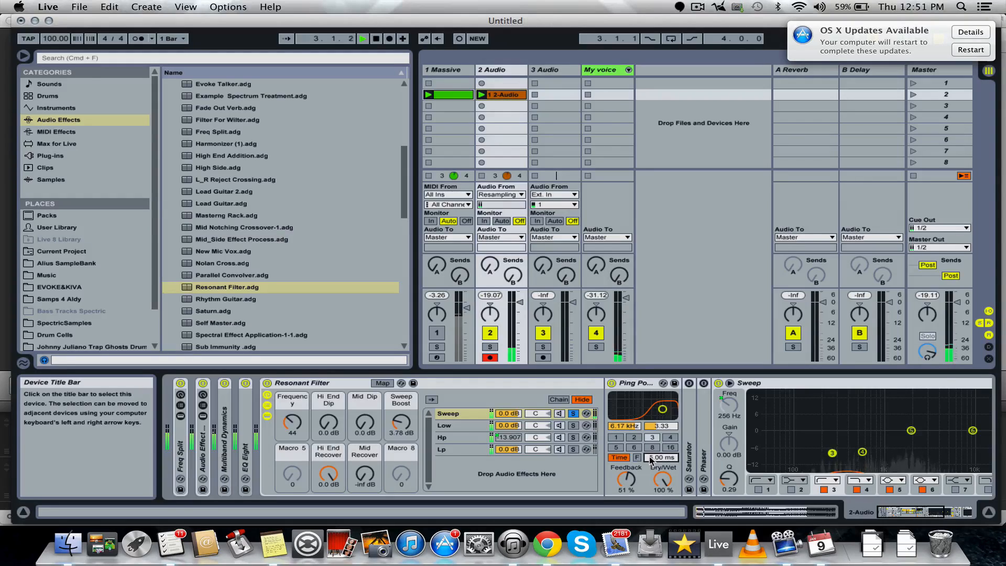
left_click_drag(293, 422, 292, 400)
left_click_drag(663, 409, 665, 412)
left_click_drag(662, 458, 662, 443)
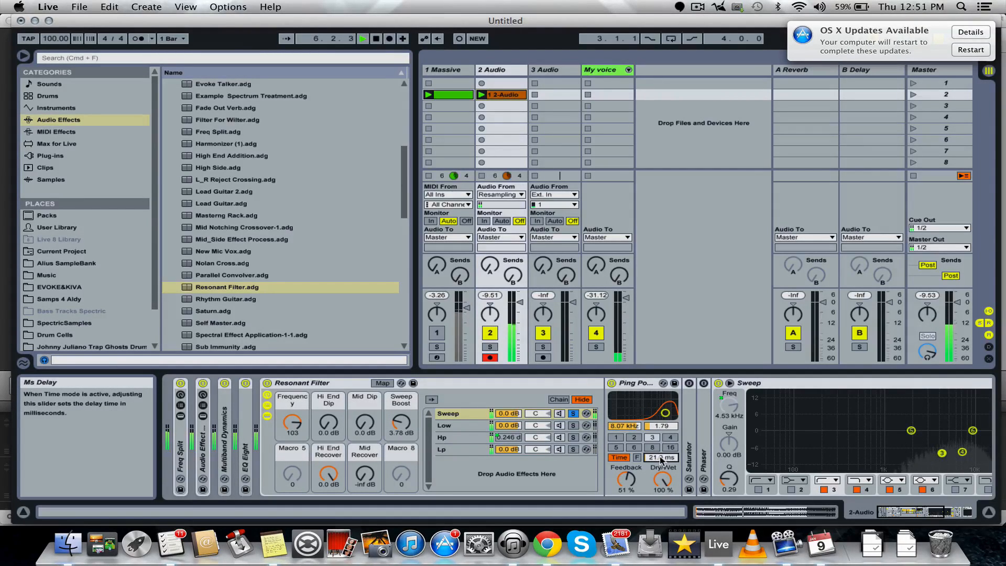
left_click_drag(666, 413, 660, 413)
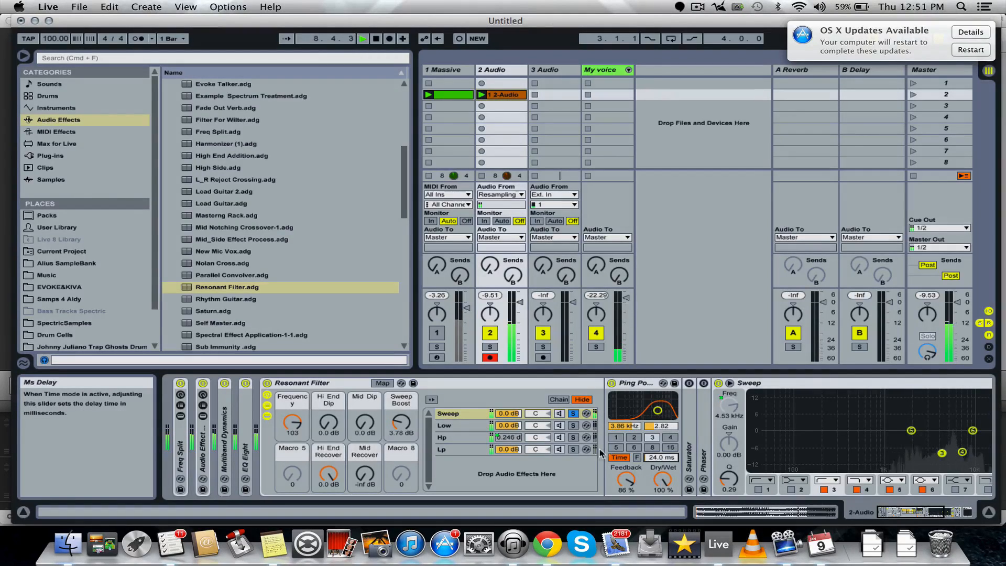
Step: Unsolo the Sweep chain, set the Frequency macro to 22 and reduce the Ping Pong Delay feedback to 57%
left_click_drag(300, 410, 301, 456)
left_click(573, 413)
mouse_move(292, 423)
left_mouse_down()
mouse_move(292, 381)
mouse_move(292, 428)
left_mouse_up()
key("space")
key("space")
key("space")
left_click_drag(630, 490, 630, 509)
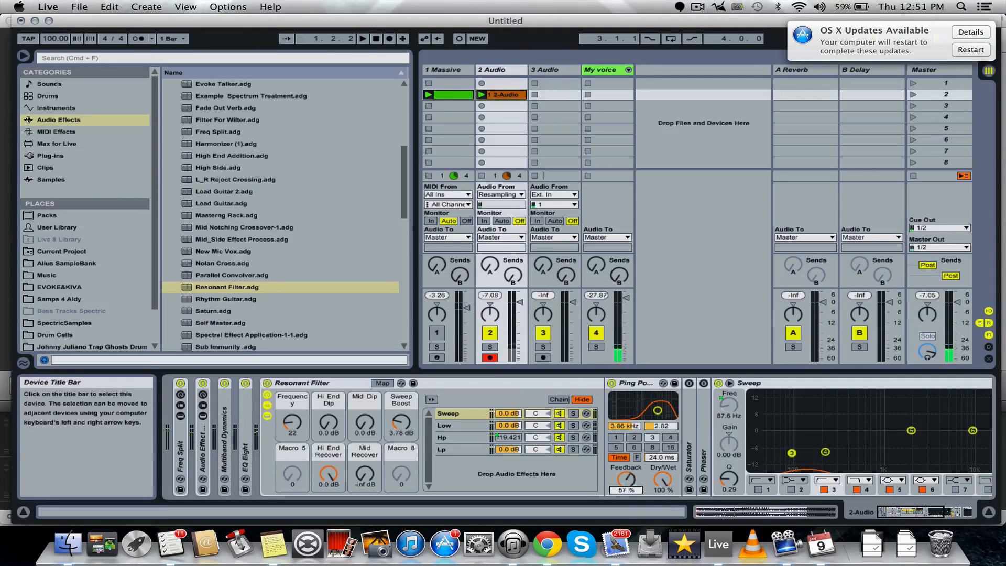
Step: Audition the rack while setting the Ping Pong Delay to 6.17 kHz, bandwidth 3.33 and 56% feedback, with the Frequency macro at 24
left_click_drag(279, 419, 292, 402)
key("space")
key("space")
mouse_move(665, 412)
left_mouse_down()
mouse_move(663, 387)
mouse_move(663, 409)
left_mouse_up()
key("space")
mouse_move(292, 422)
left_mouse_down()
mouse_move(292, 391)
mouse_move(293, 439)
left_mouse_up()
key("space")
double_click(291, 383)
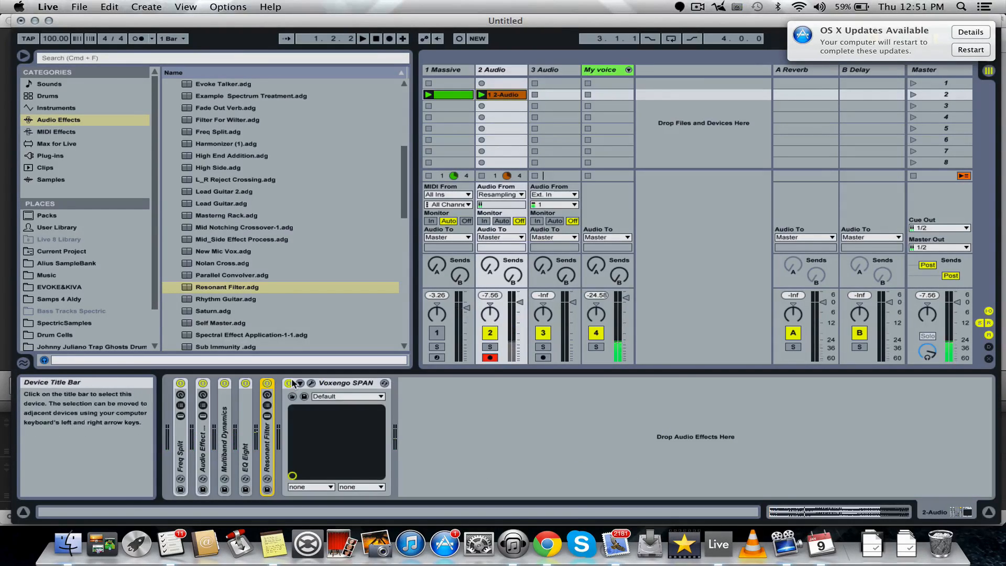
left_click(503, 95)
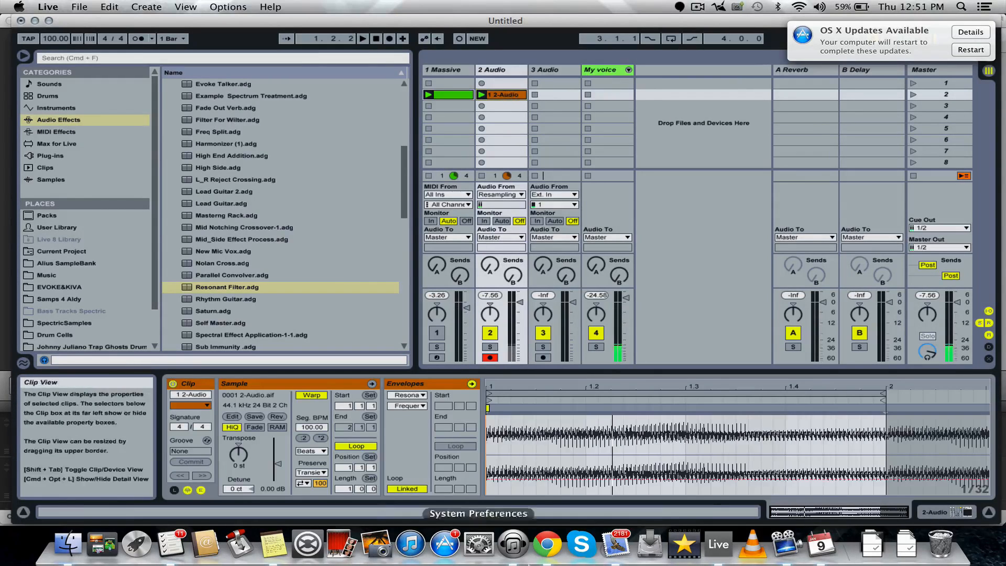
left_click(504, 69)
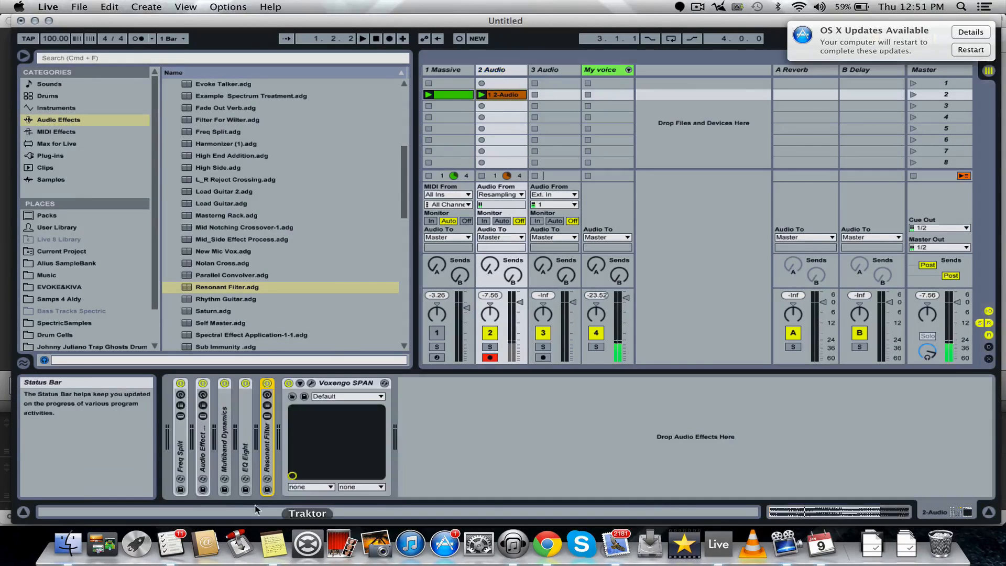
double_click(260, 462)
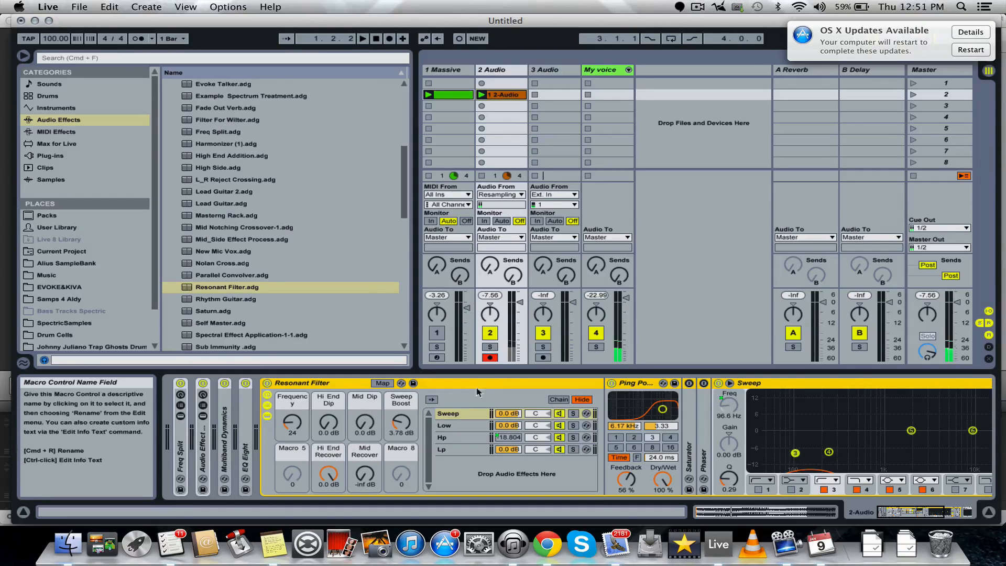
Step: Fold the Ping Pong Delay device in the Sweep chain and return to the rack's macro controls
scroll(537, 431, "right", 5)
scroll(536, 431, "left", 1)
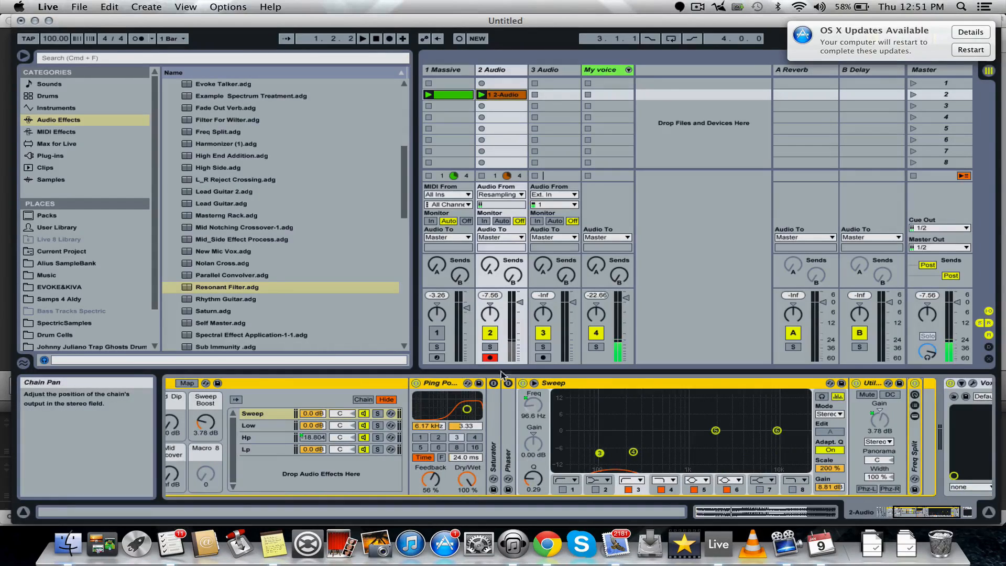
double_click(457, 384)
scroll(458, 407, "left", 1)
scroll(457, 403, "left", 3)
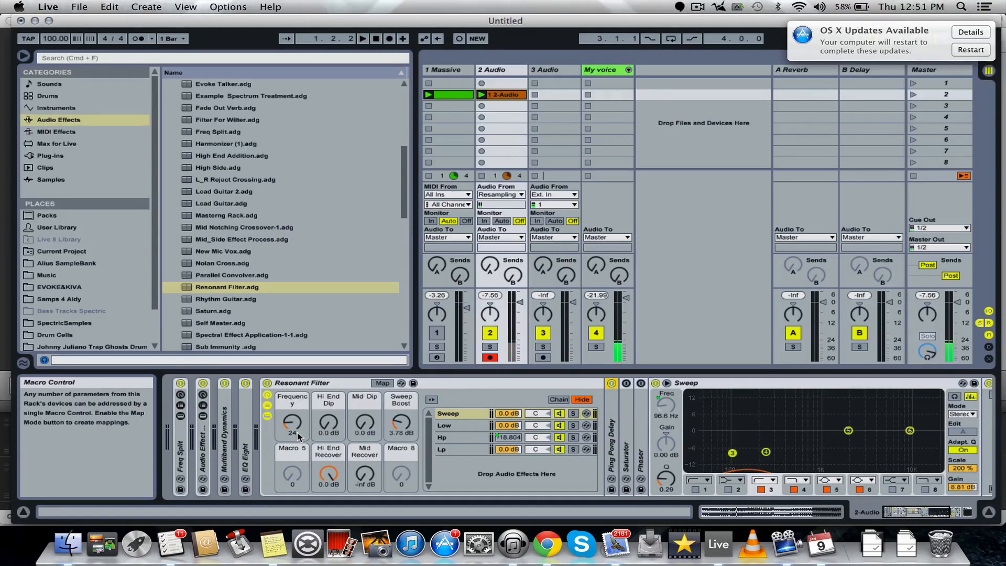
Step: Show the automation envelope of the Resonant Filter's Frequency macro in the 2-Audio clip
left_click_drag(297, 432, 294, 426)
left_click_drag(295, 426, 294, 421)
right_click(296, 431)
left_click(335, 193)
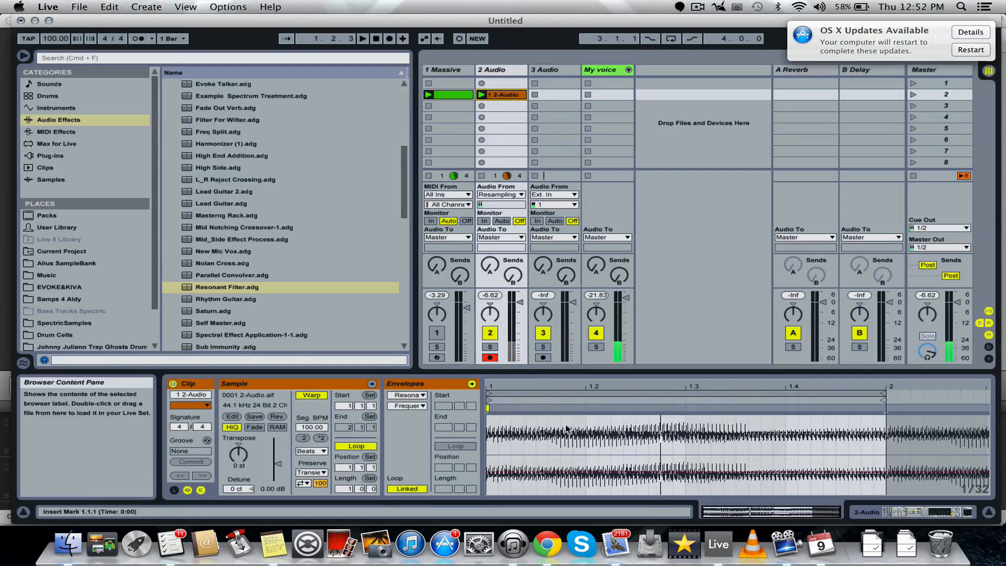
key("space")
left_click(201, 490)
left_click(200, 490)
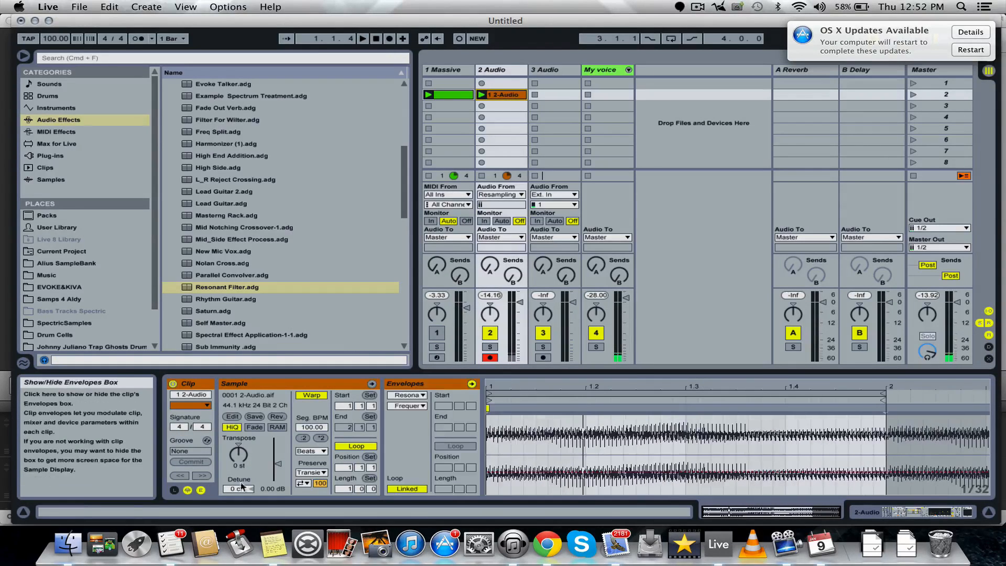
Step: Draw a Frequency envelope with three rising and falling peaks over the first three beats of the clip, then play it back
left_click(492, 471)
key("space")
left_click_drag(532, 471, 769, 498)
key("space")
left_click(602, 468)
key("space")
key("space")
key("space")
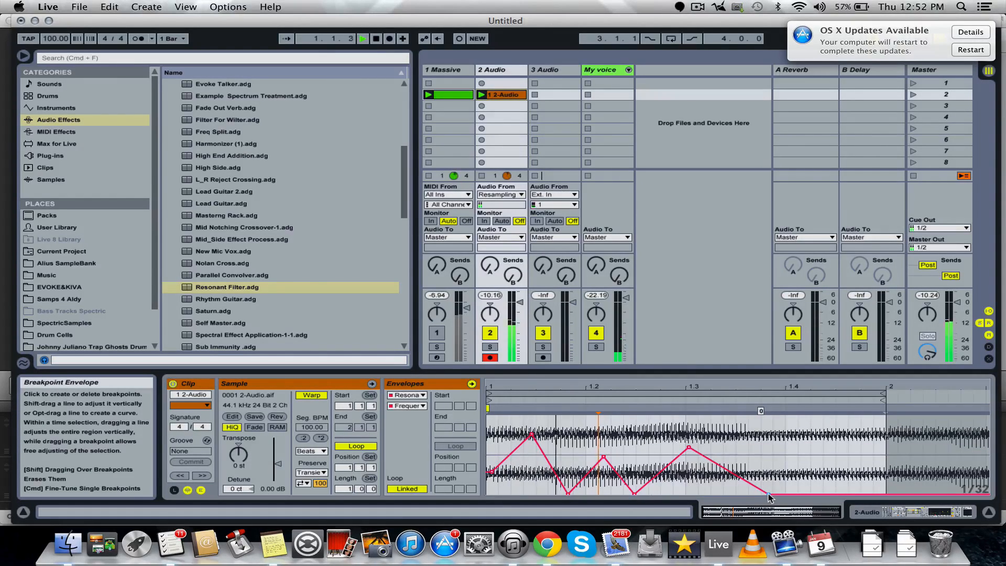
key("space")
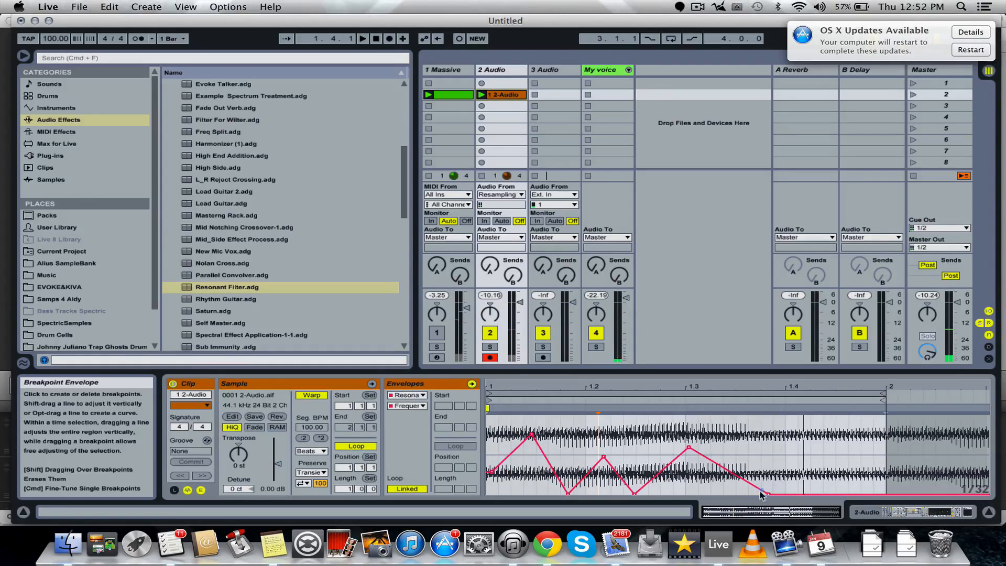
Step: Raise the third envelope peak to 114, shift it past beat 1.3, and shorten and curve its fall
left_click_drag(688, 448, 688, 425)
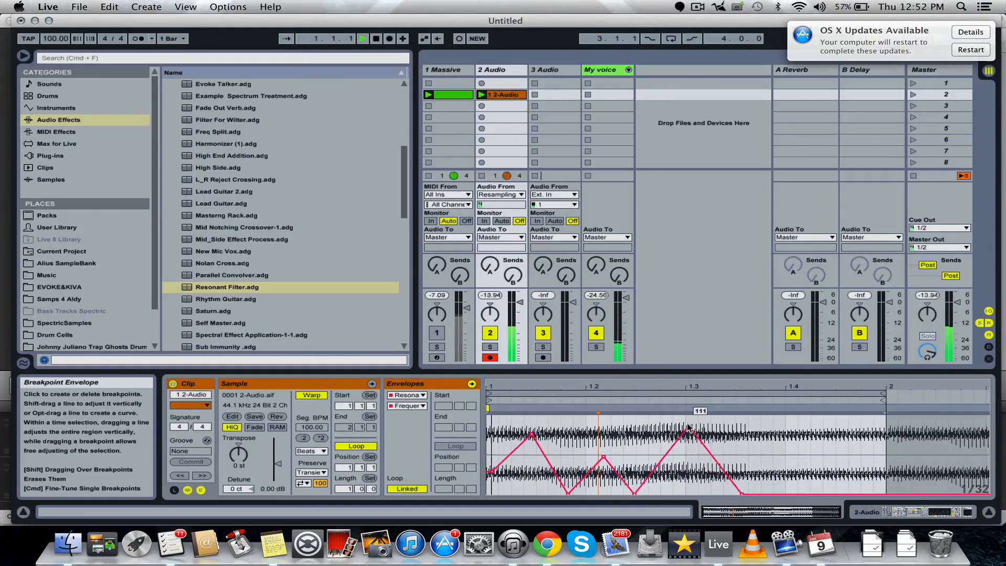
key("space")
left_click_drag(688, 424, 705, 424)
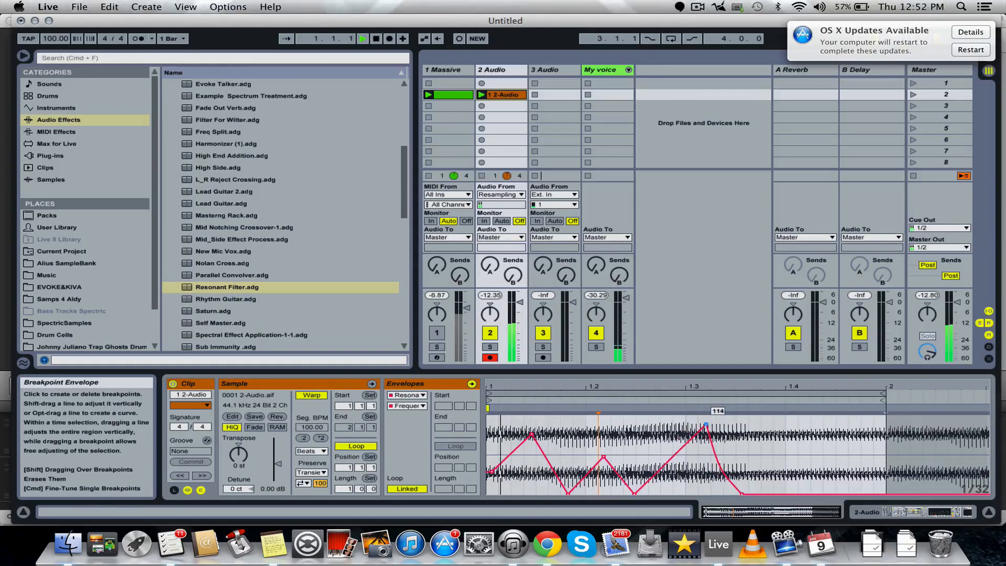
key("space")
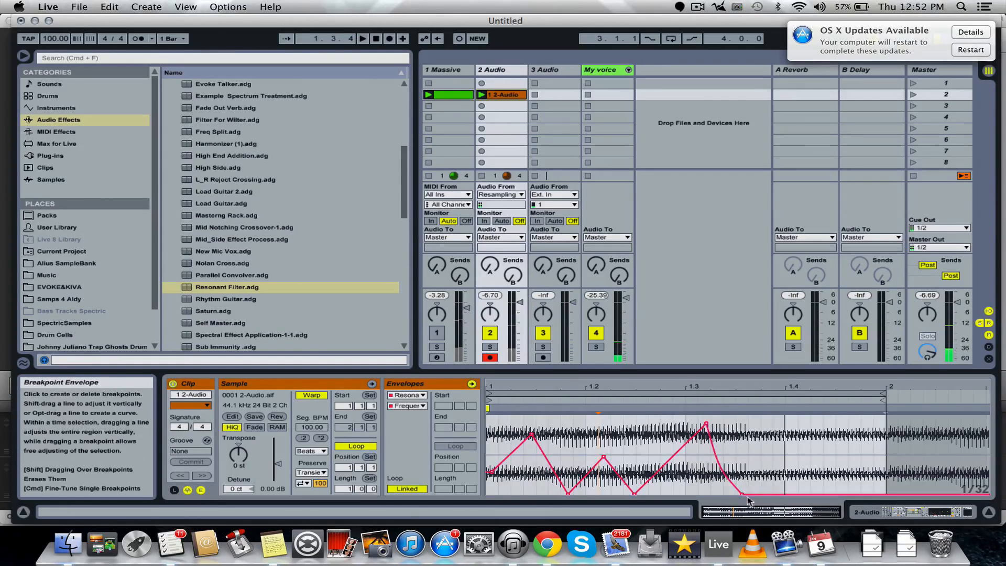
Step: Curve the rise into the third peak and add a tall fourth peak with a curved rise between beat 1.4 and the loop end
key("space")
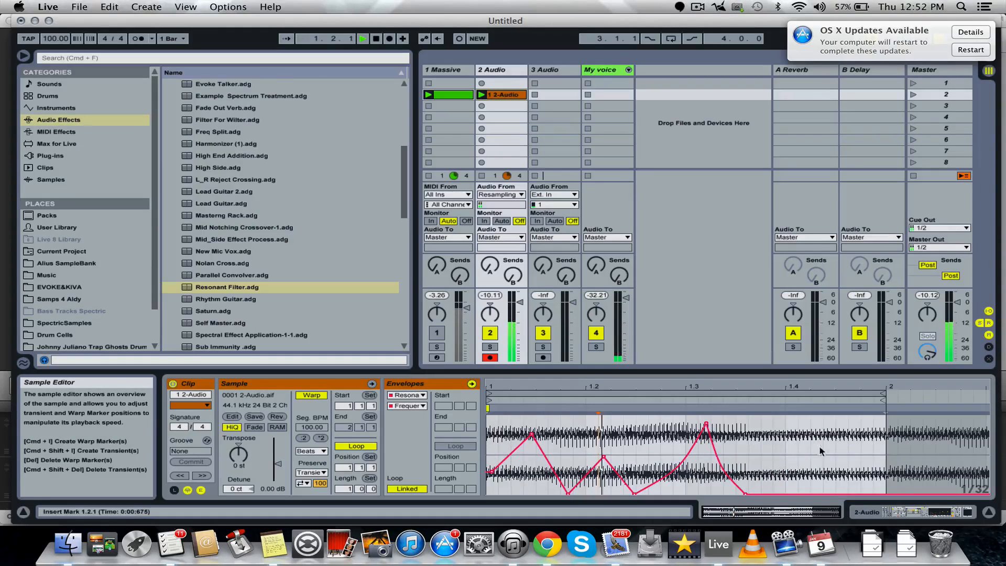
left_click_drag(843, 493, 853, 470)
left_click_drag(804, 446, 829, 457)
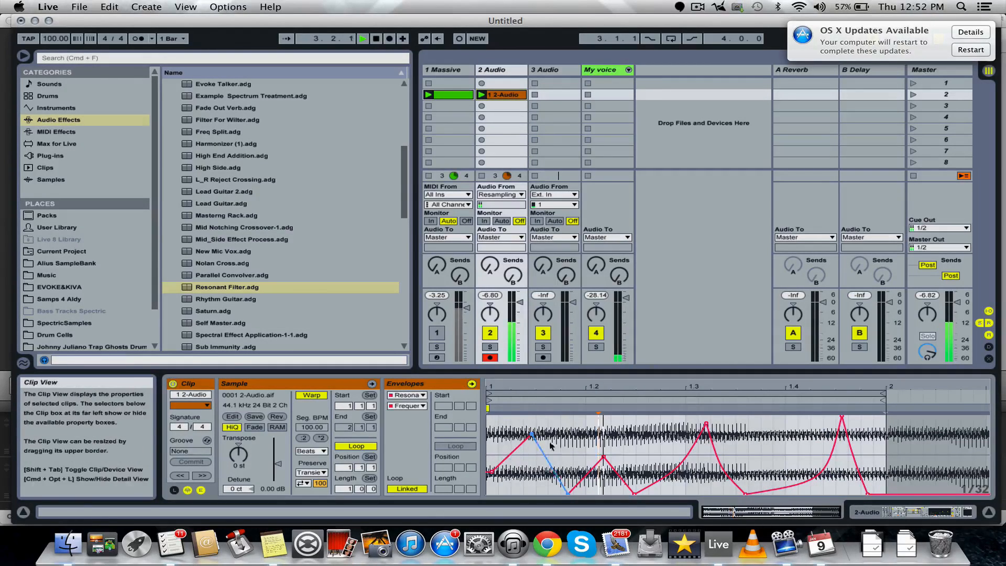
Step: Lower the envelope's starting point to the bottom, curve the rise into the first peak and raise that peak
left_click_drag(483, 488, 478, 489)
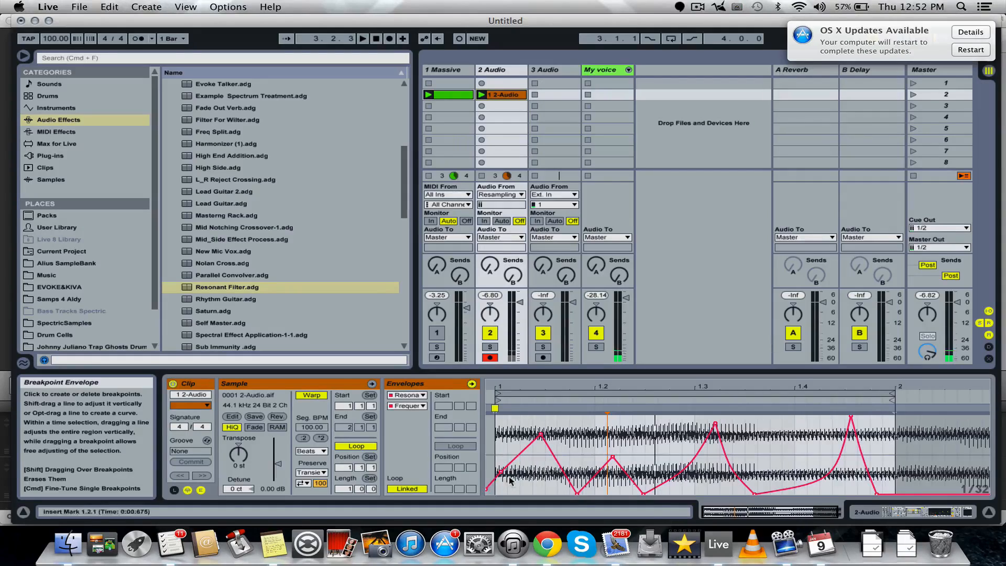
key("space")
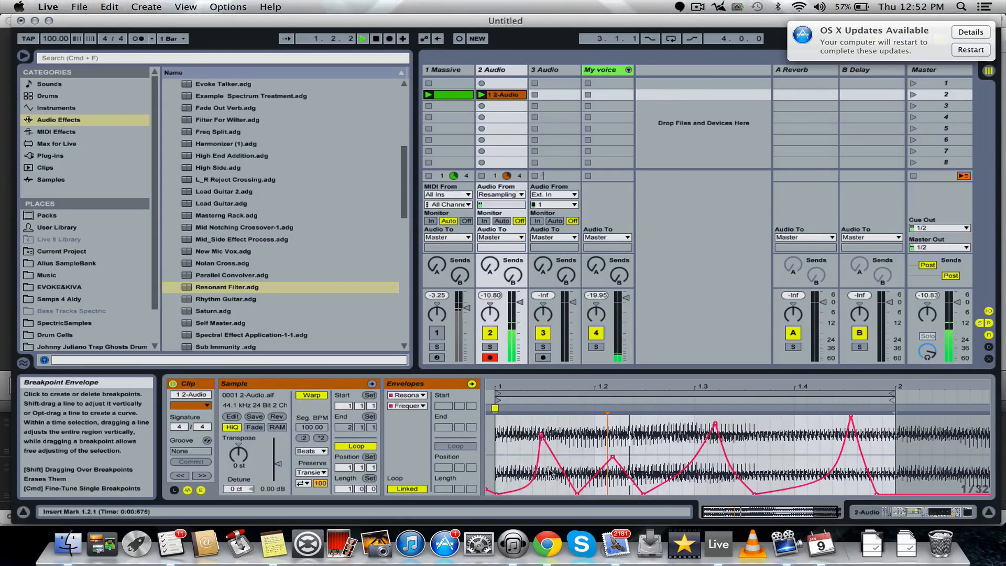
left_click_drag(541, 433, 541, 421)
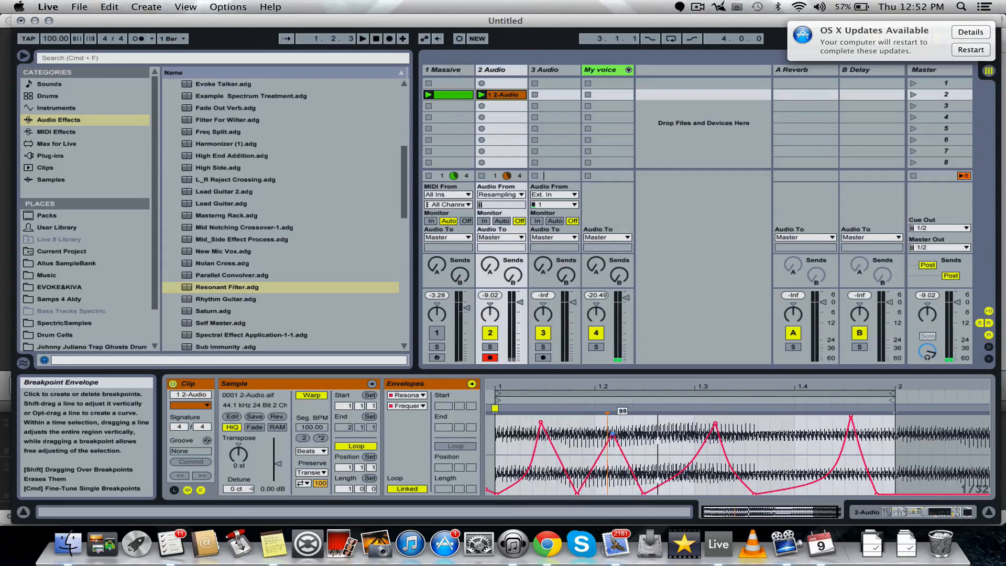
Step: Raise the second envelope peak to nearly the first one's height, shift it slightly past beat 1.2 and curve its slopes
key("space")
key("space")
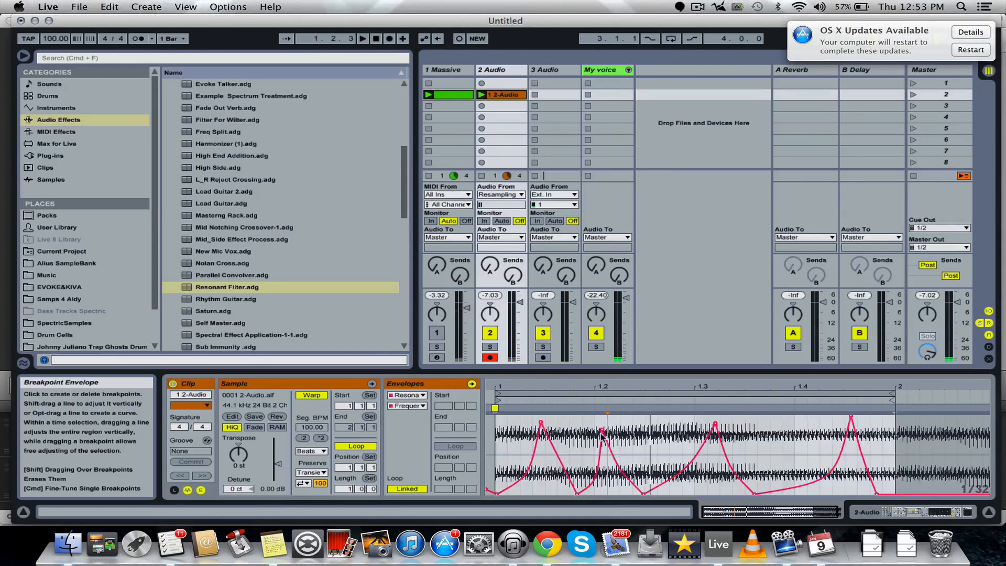
key("space")
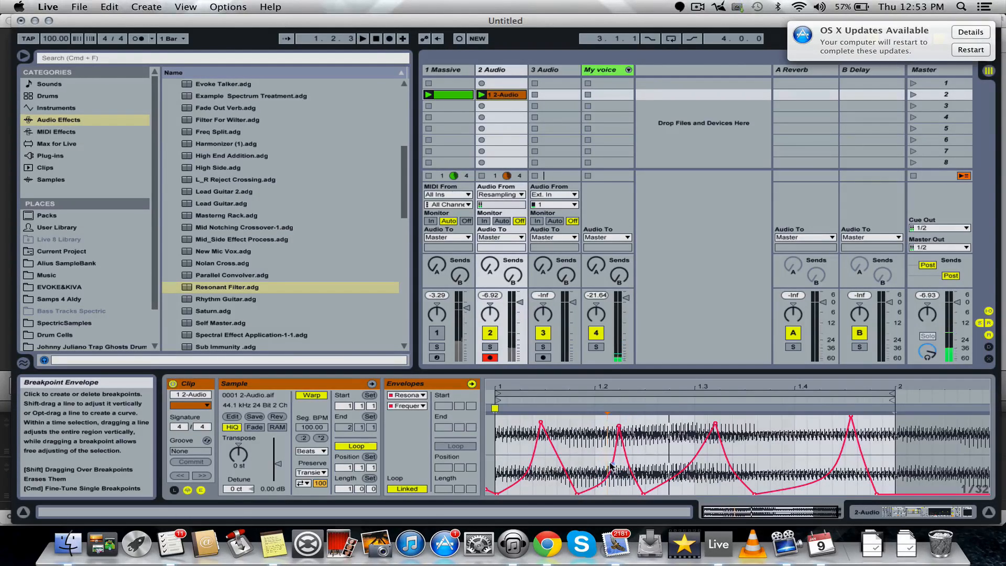
key("space")
key("space")
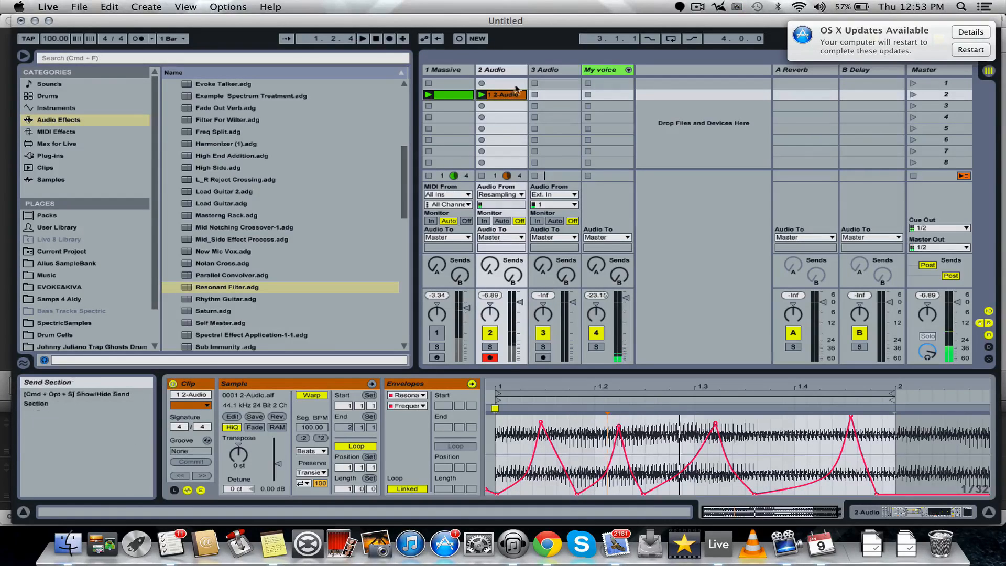
Step: Play back the automated clip and arm the 3 Audio track for recording
key("space")
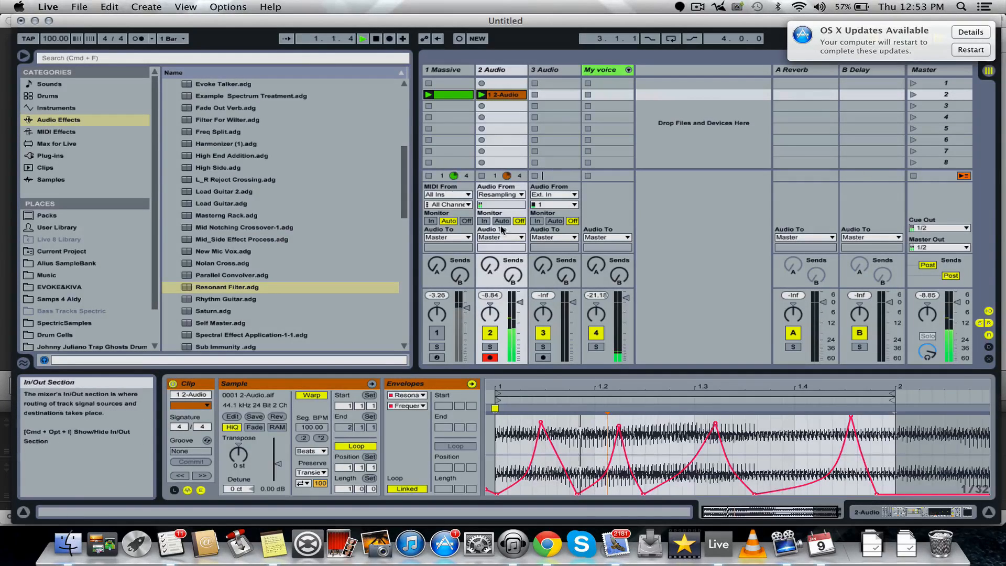
key("space")
left_click(544, 358)
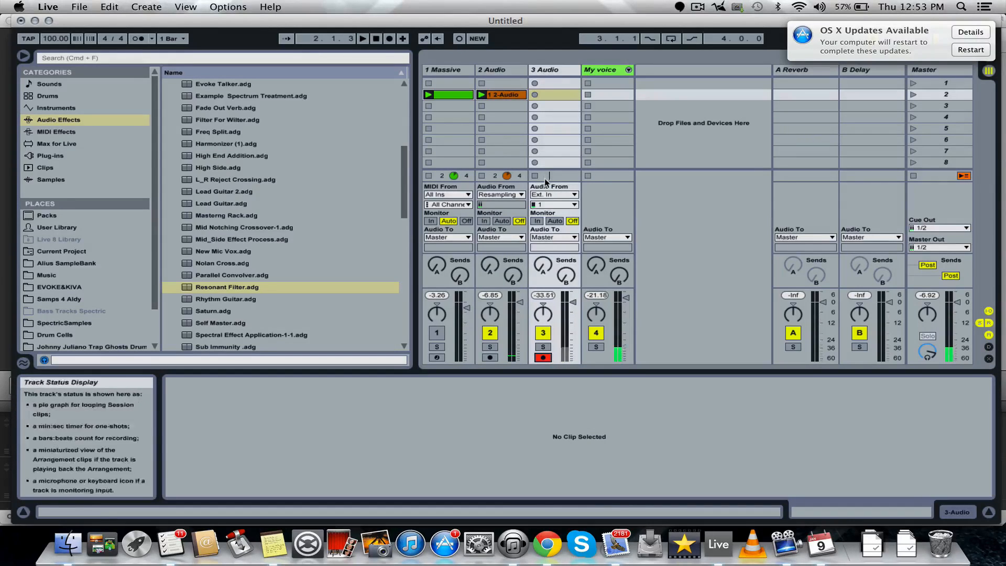
Step: Set the 3 Audio track's input to Resampling and record a clip into its second slot, with My voice muted during the take
left_click(554, 194)
left_click(552, 228)
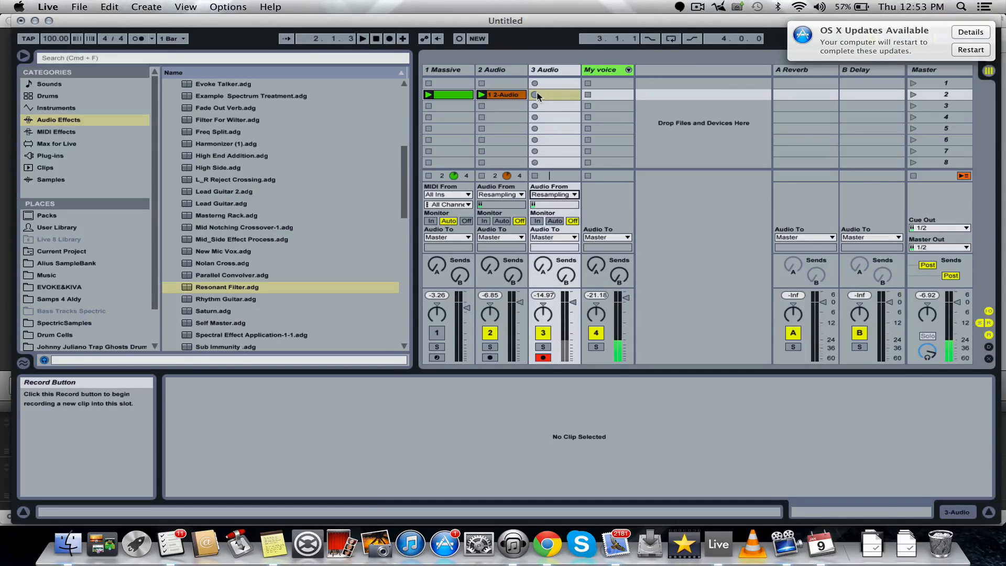
left_click(535, 95)
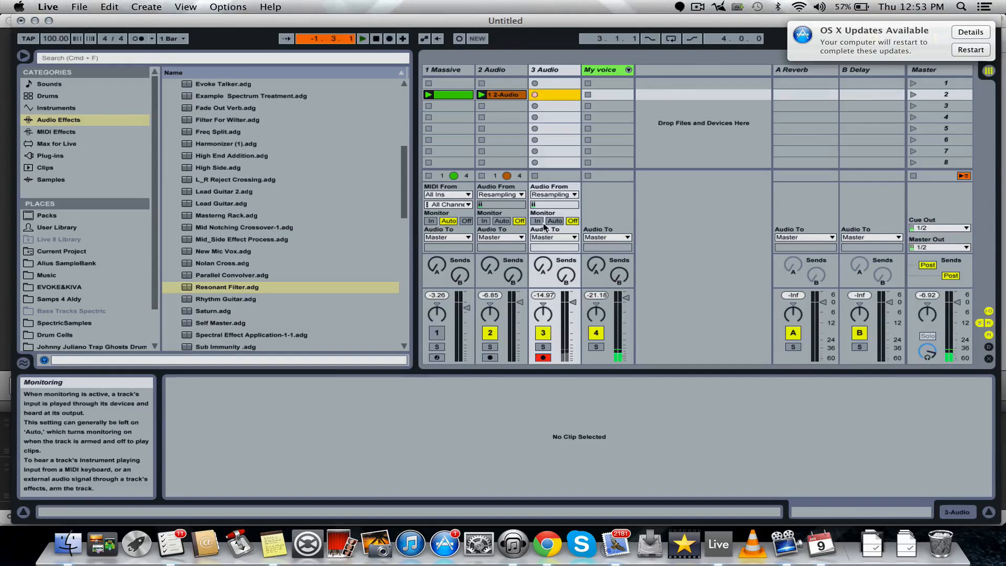
left_click(595, 332)
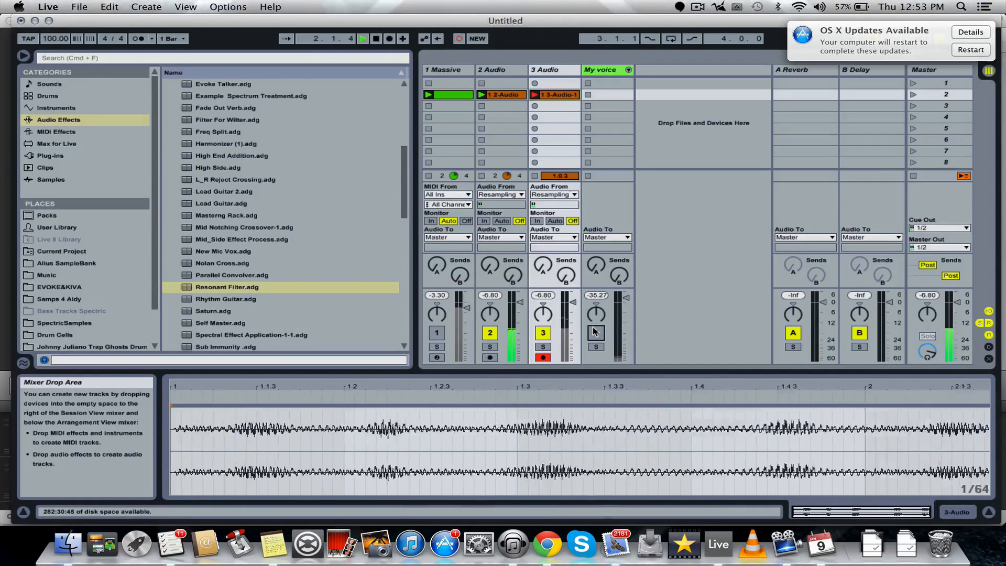
key("space")
left_click(596, 332)
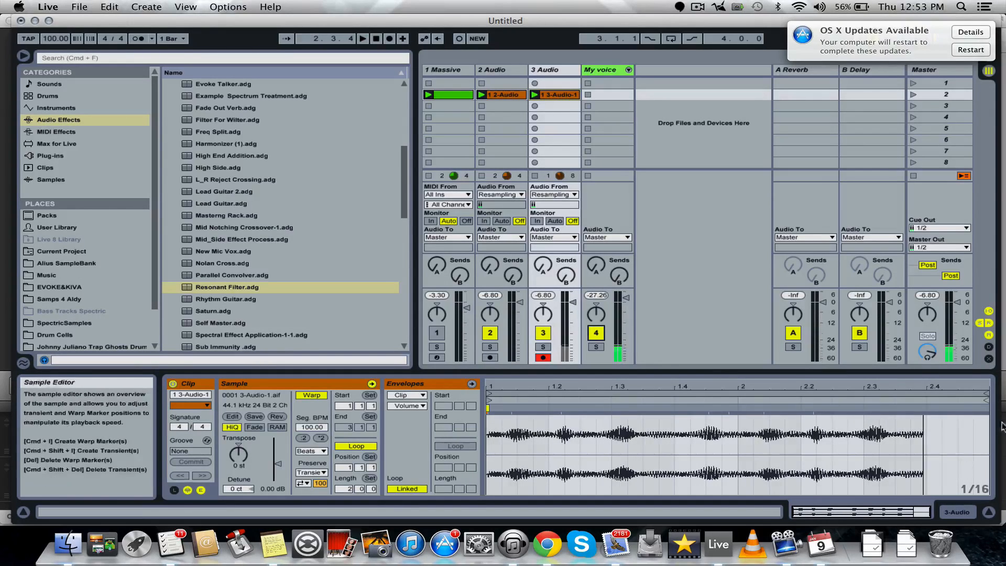
Step: Shorten the recorded clip's loop to one bar, raise its gain to 6.63 dB and play it back
left_click_drag(986, 393, 738, 394)
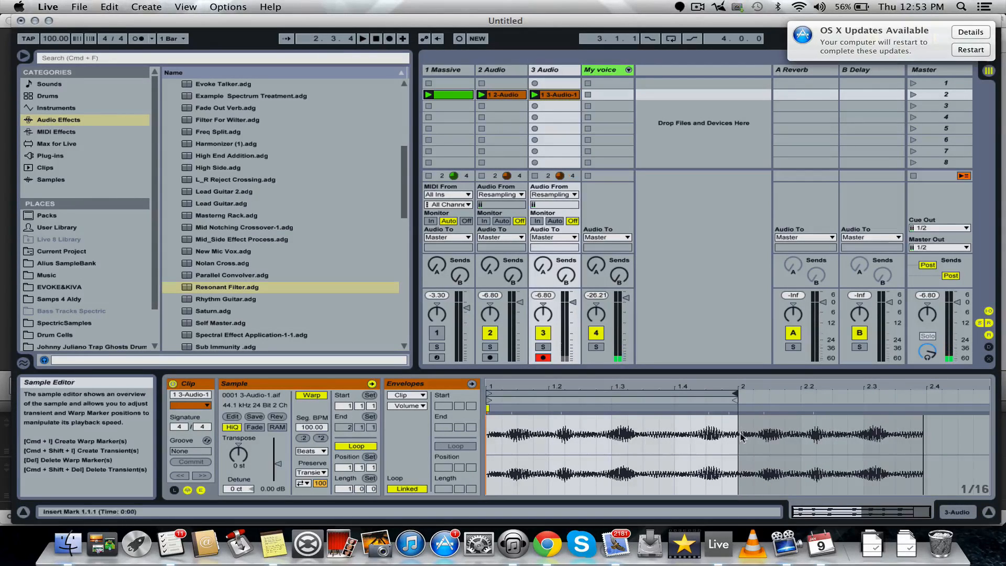
left_click_drag(277, 464, 277, 457)
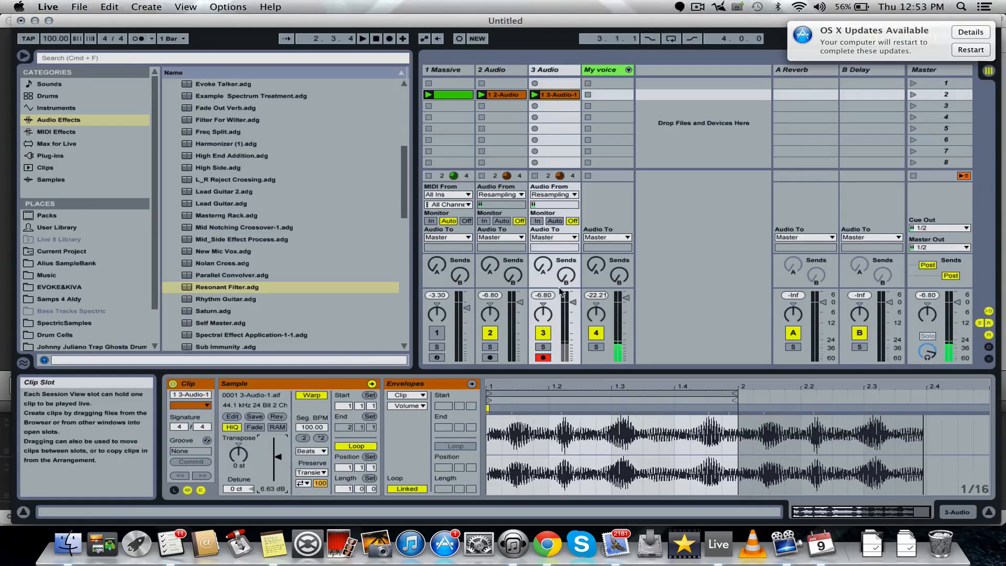
key("space")
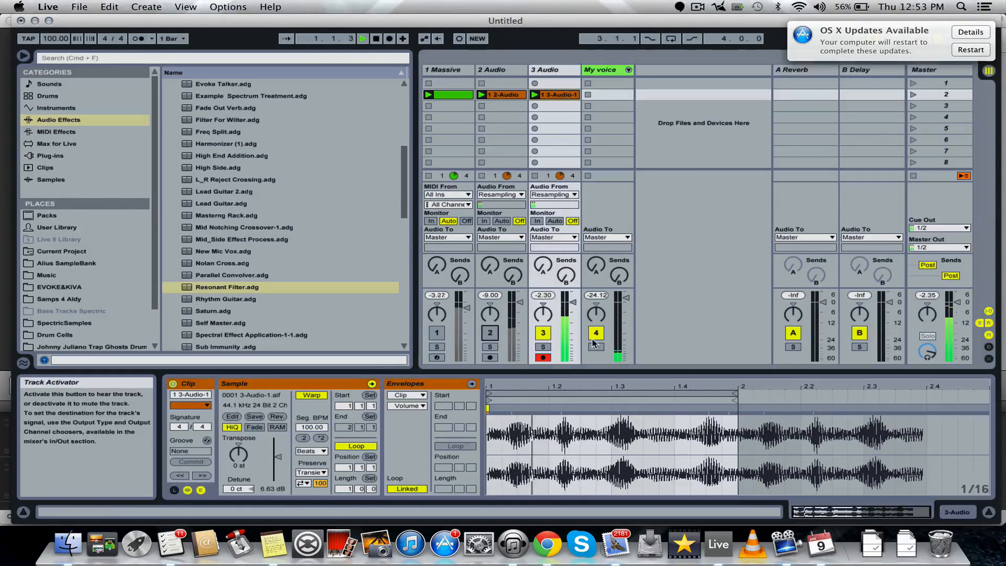
key("space")
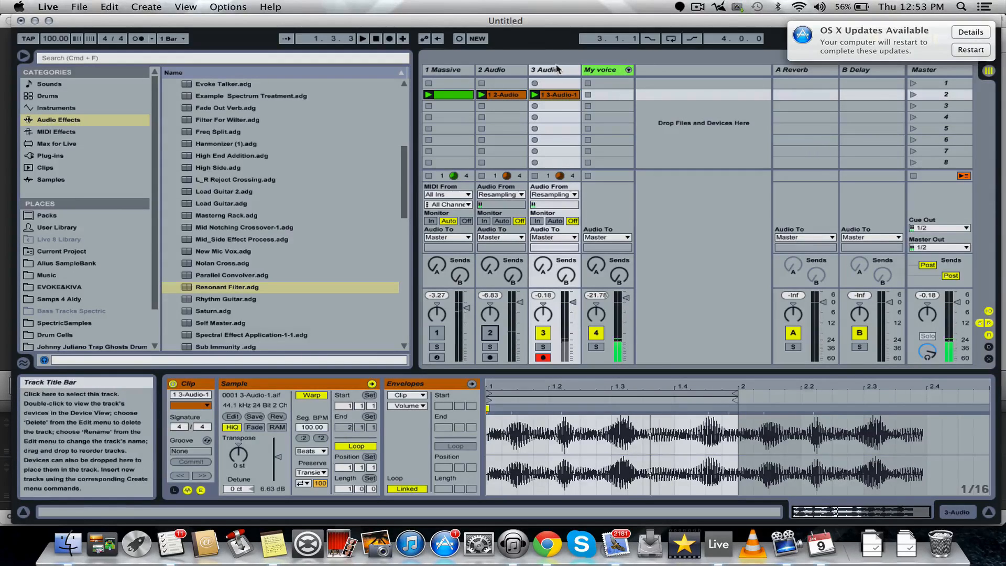
Step: Add the Voxengo SPAN plug-in to the 3 Audio track and examine the clip's spectrum during playback
key("shift+Tab")
left_click(50, 155)
left_click_drag(220, 335, 257, 442)
key("space")
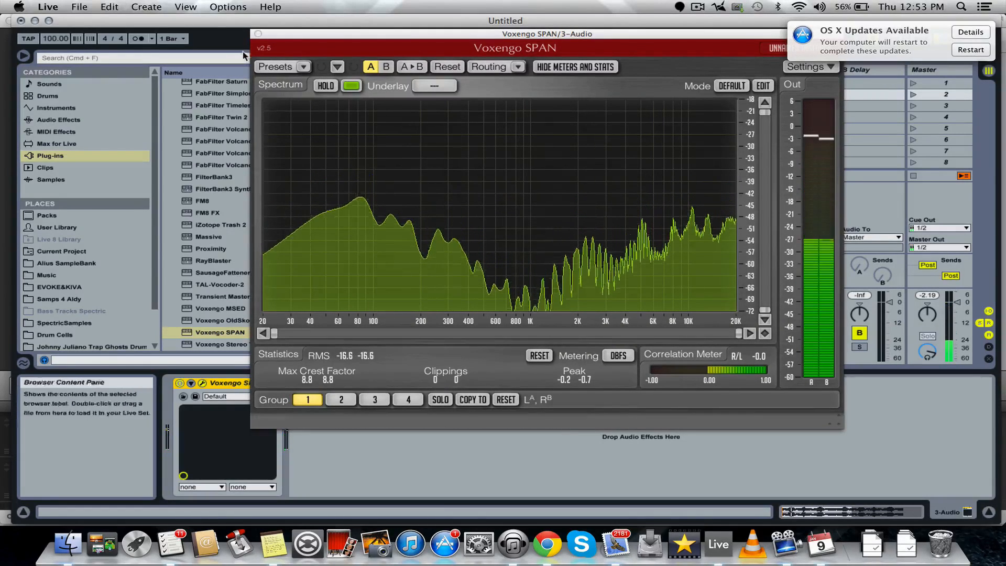
left_click(257, 33)
Step: Insert the Freq Split rack ahead of Voxengo SPAN on the 3 Audio track
left_click(58, 120)
scroll(193, 133, "up", 6)
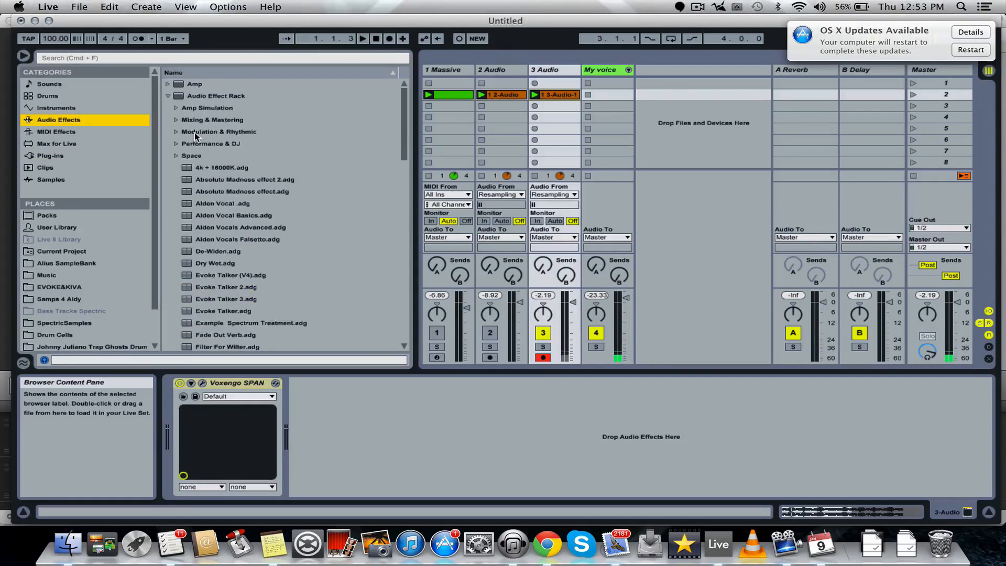
scroll(217, 315, "down", 3)
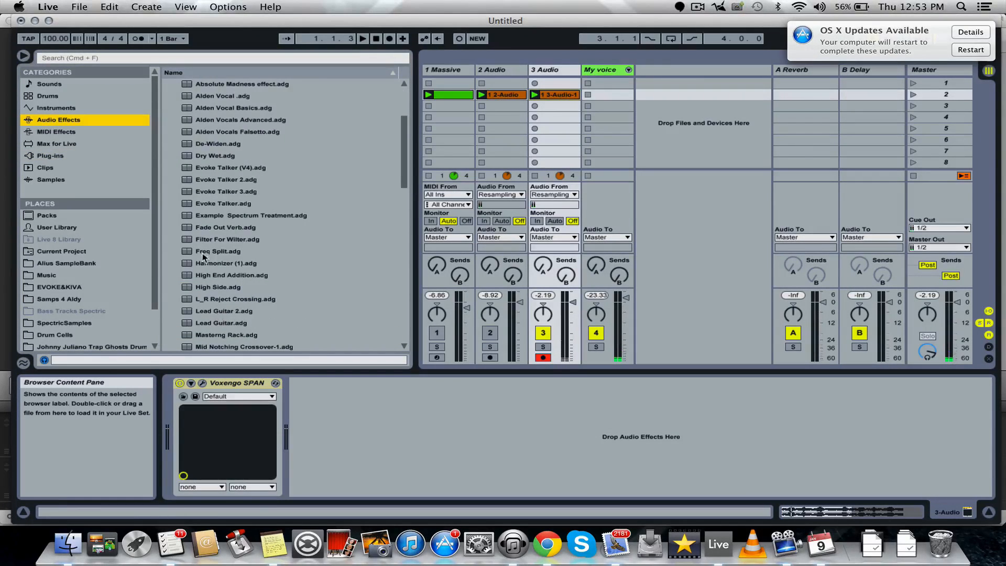
left_click_drag(203, 254, 187, 411)
left_click_drag(299, 438, 299, 437)
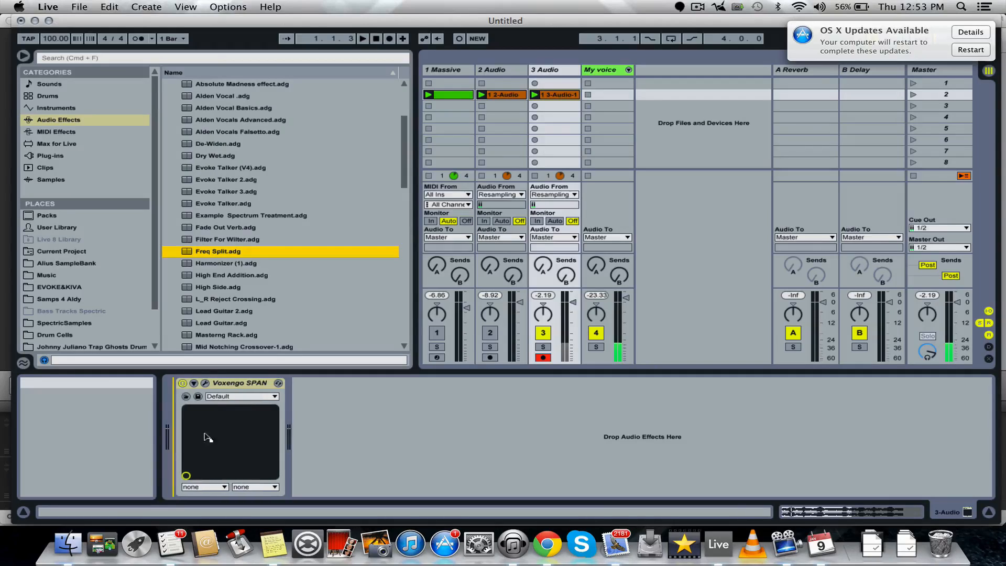
Step: Lower the Freq Split rack's Lo chain to -6.2 dB and its Hi chain to -5.2 dB while monitoring SPAN, and fold the rack
left_click(746, 384)
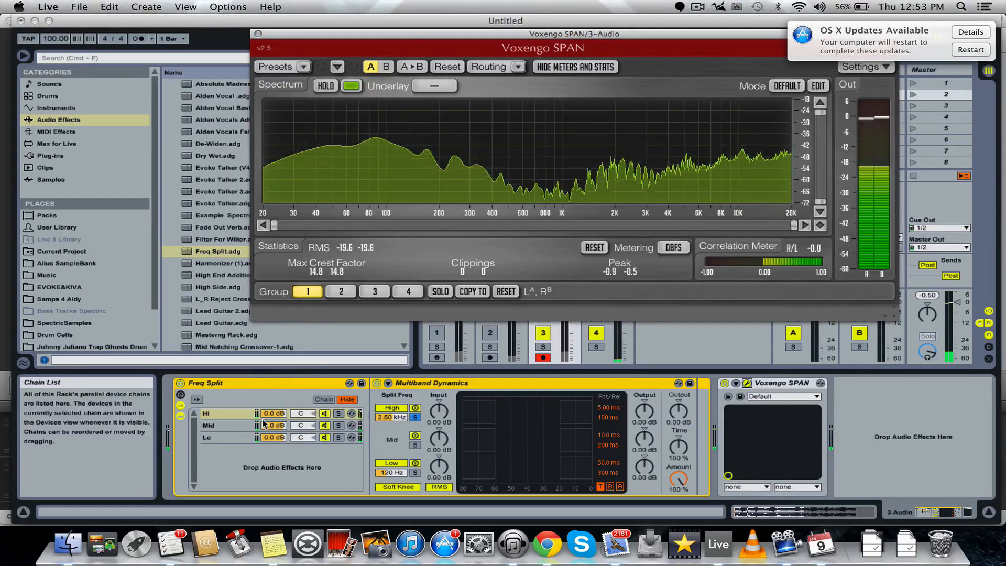
left_click(226, 438)
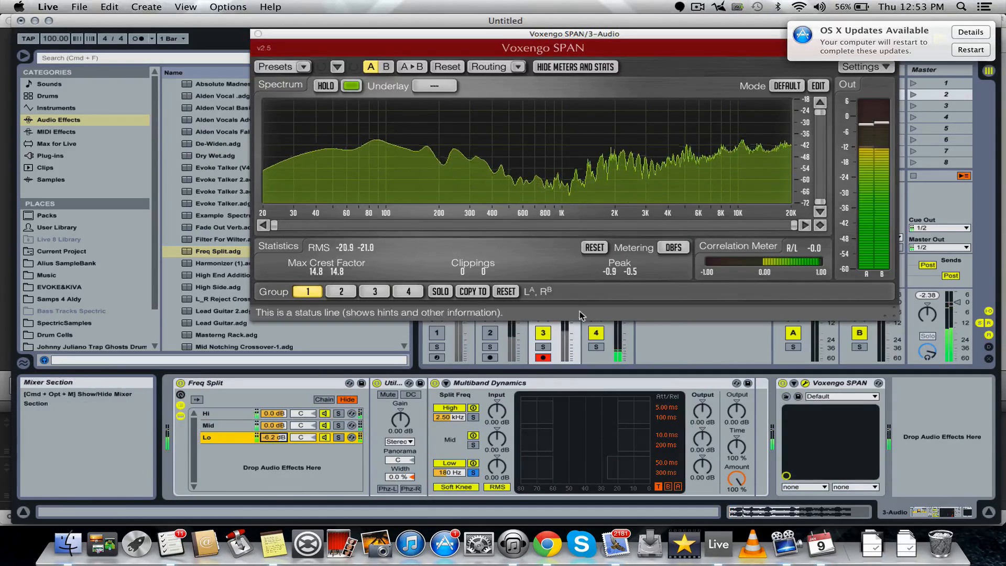
mouse_move(281, 413)
left_mouse_down()
mouse_move(281, 426)
mouse_move(271, 411)
left_mouse_up()
double_click(248, 383)
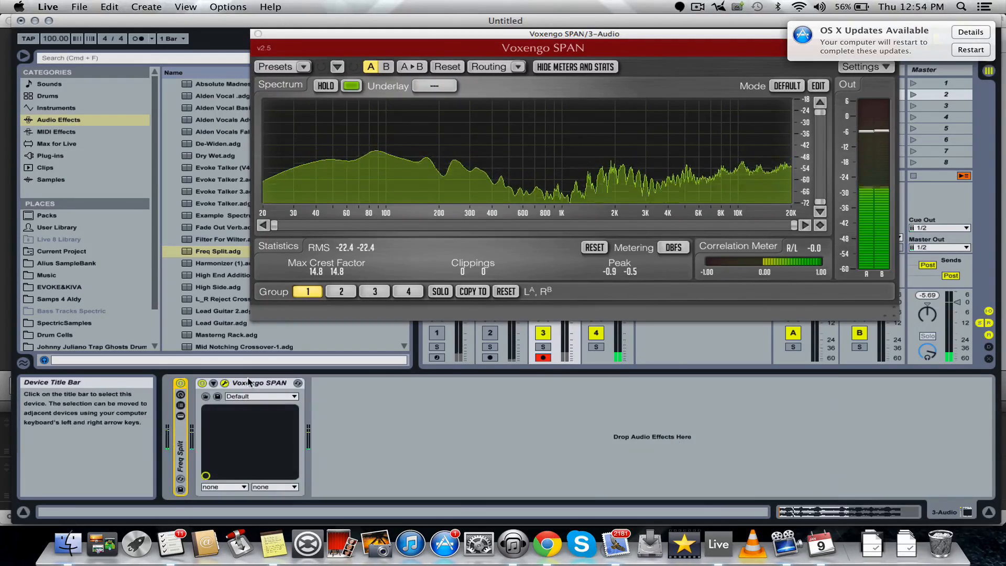
Step: Add a Utility device between Freq Split and SPAN and set its gain to 5.00 dB
scroll(218, 297, "down", 15)
double_click(194, 324)
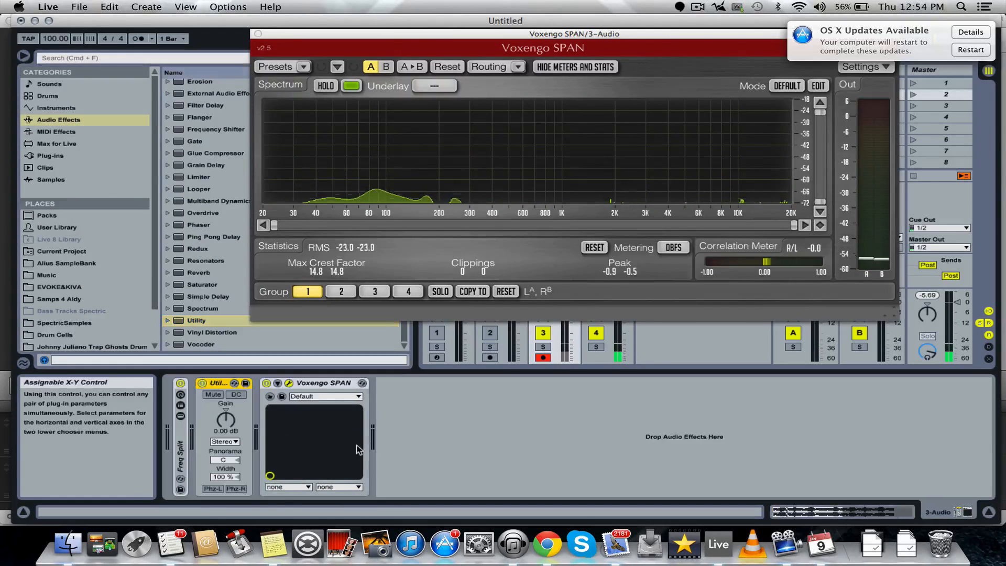
left_click_drag(226, 419, 226, 404)
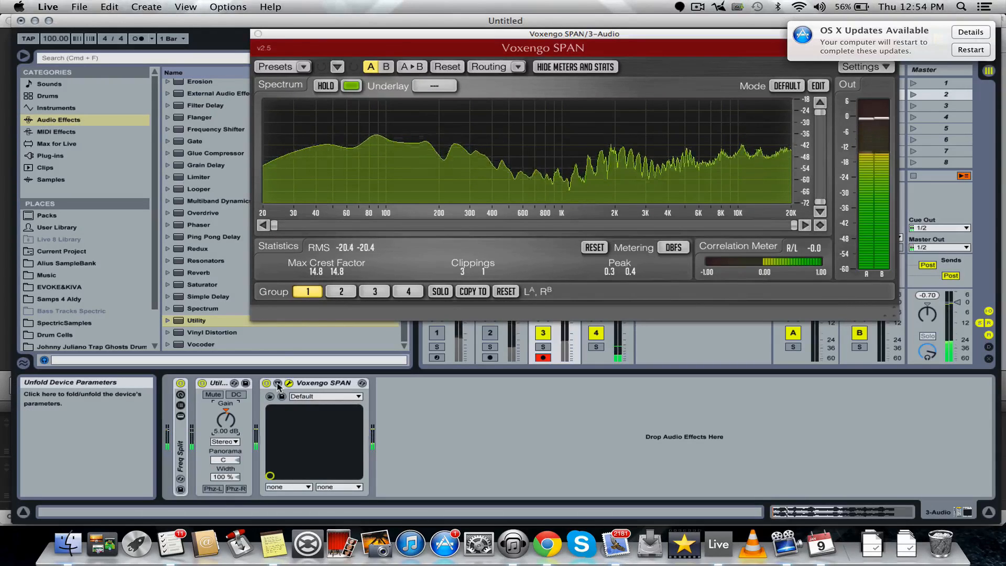
Step: Set the Hi chain's volume to -3.4 dB and the Utility gain to 2.78 dB, and close the SPAN window
double_click(181, 452)
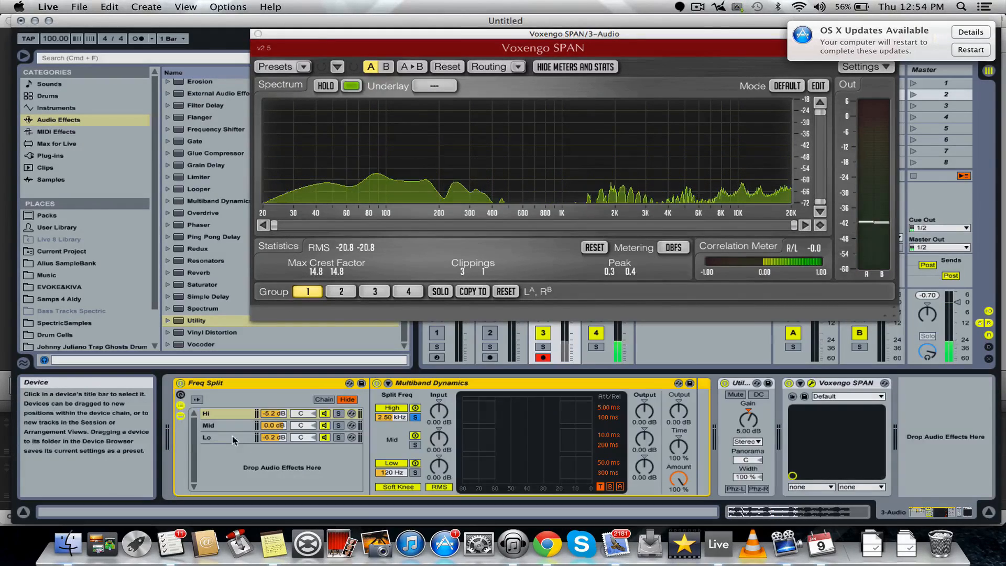
left_click(274, 425)
left_click(272, 416)
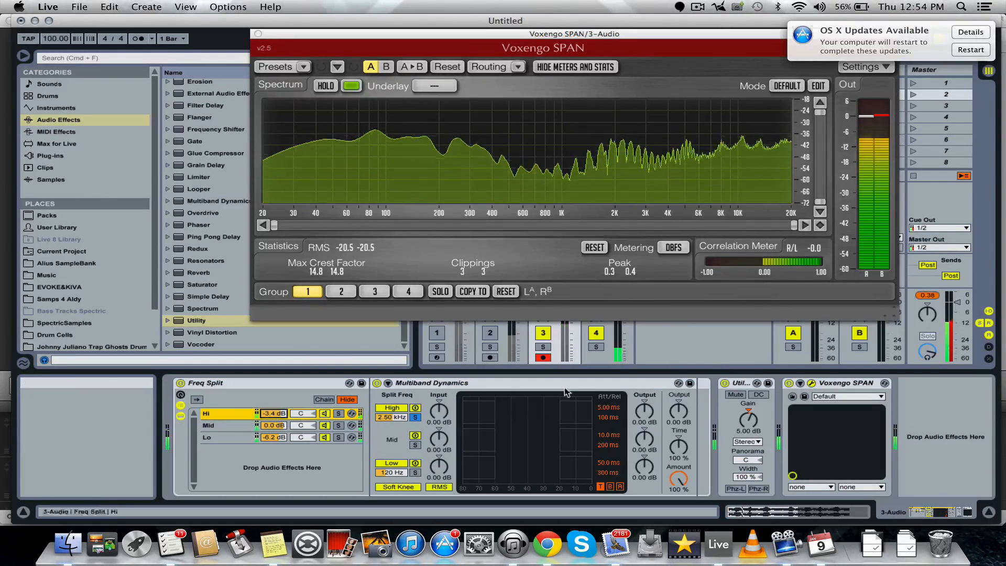
left_click_drag(748, 420, 748, 426)
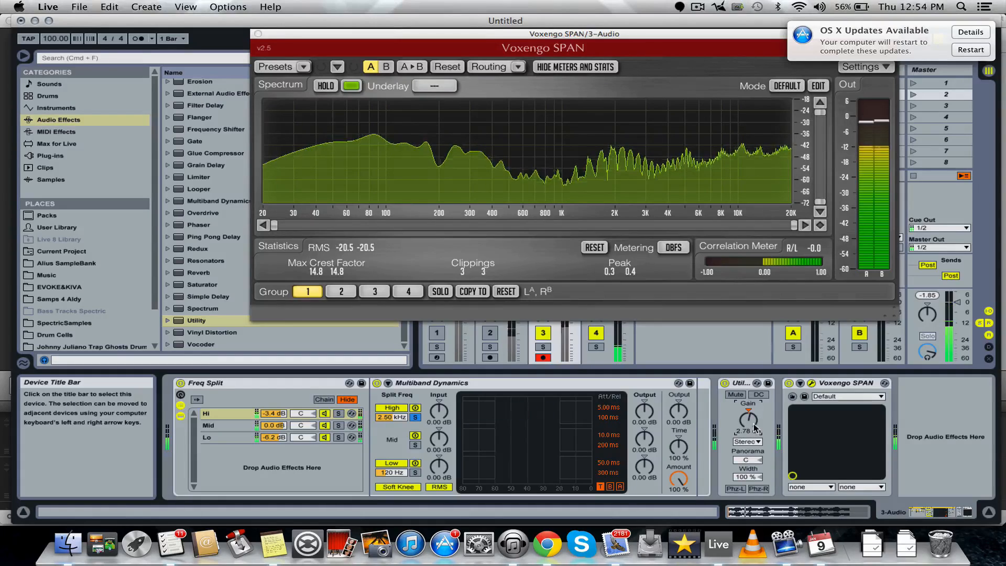
left_click(258, 34)
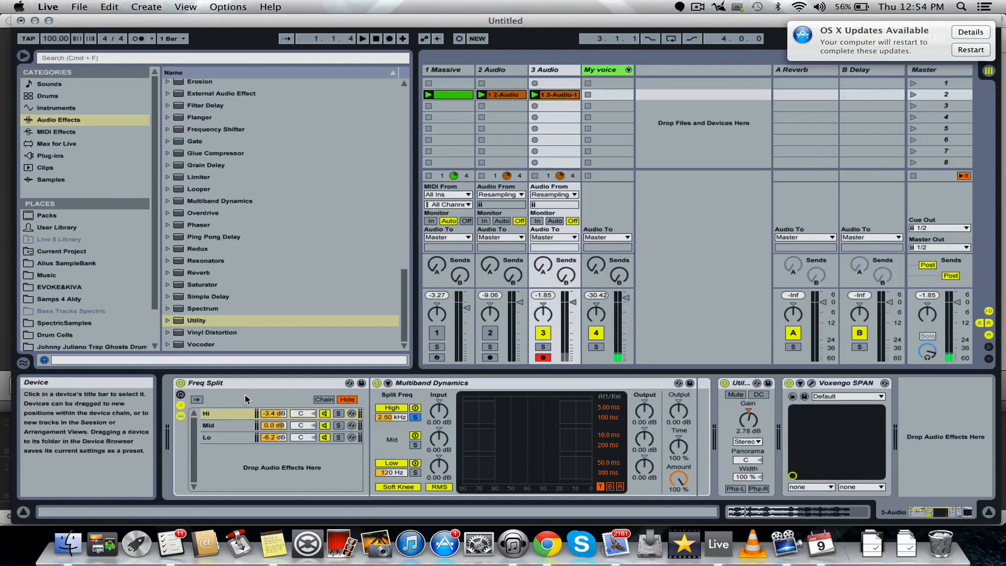
Step: Insert EQ Eight between Utility and SPAN, and open the SPAN analyzer clear of the device chain
double_click(245, 383)
scroll(236, 280, "up", 10)
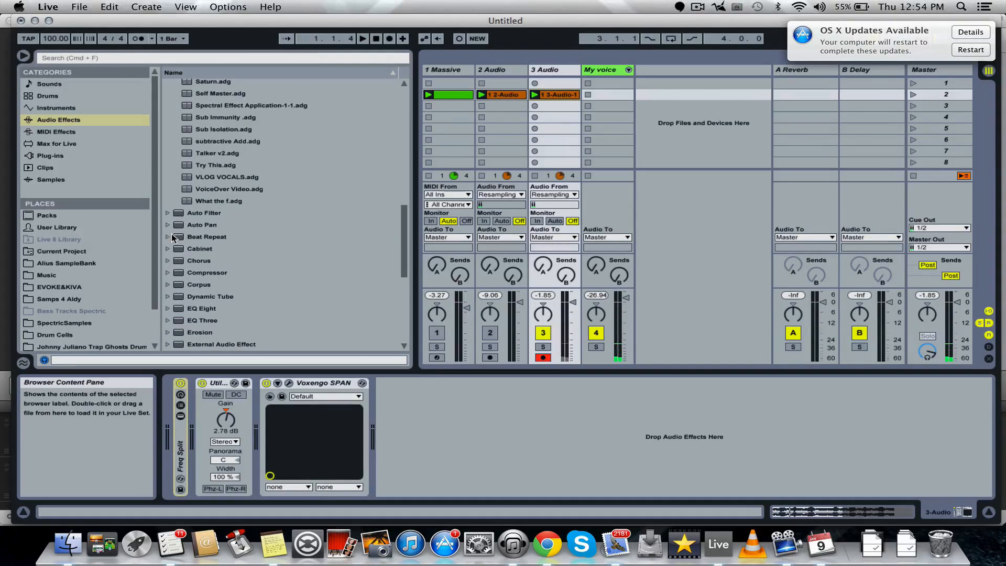
left_click_drag(195, 308, 256, 429)
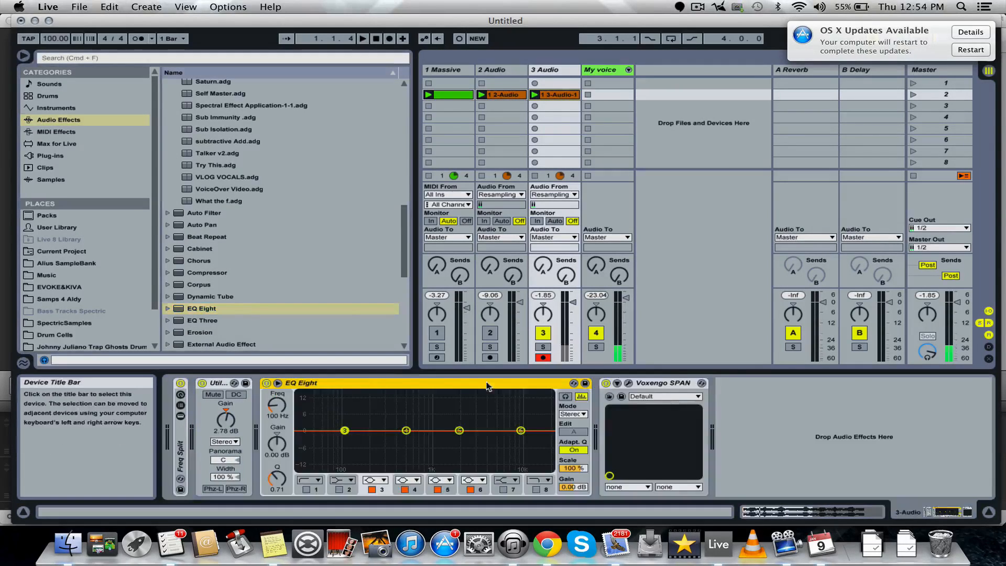
left_click(629, 383)
left_click_drag(637, 36, 519, 70)
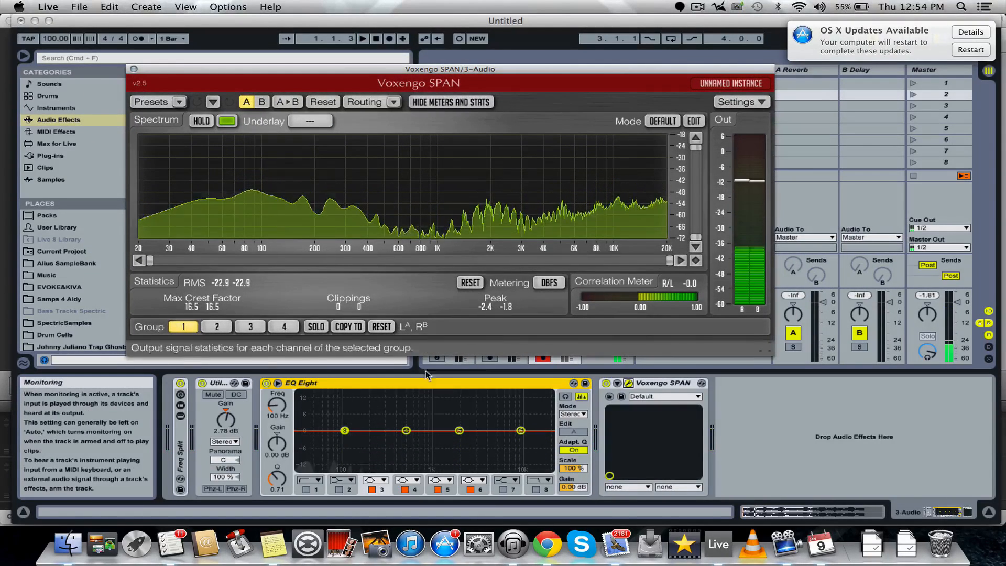
Step: Cut 8.10 dB with EQ band 5 at 2.02 kHz and with band 4 at 5.08 kHz, giving band 4 a Q of 2.29
left_click(459, 430)
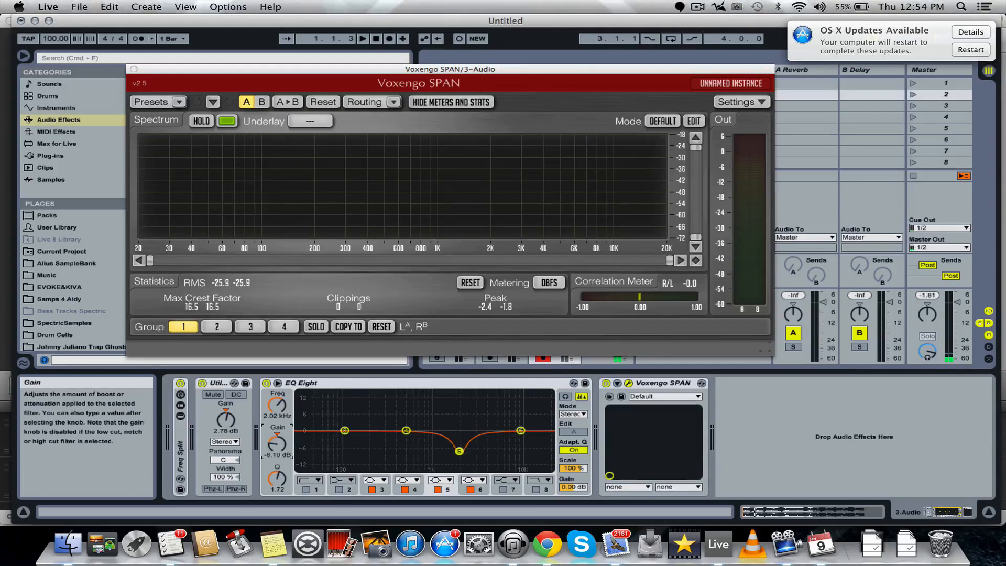
key("space")
left_click_drag(277, 478, 277, 489)
key("space")
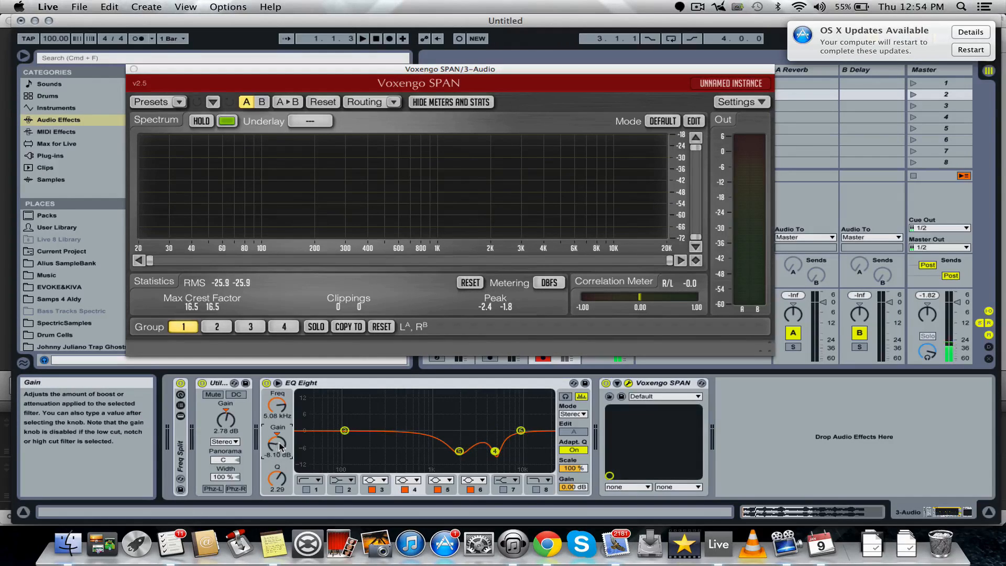
key("space")
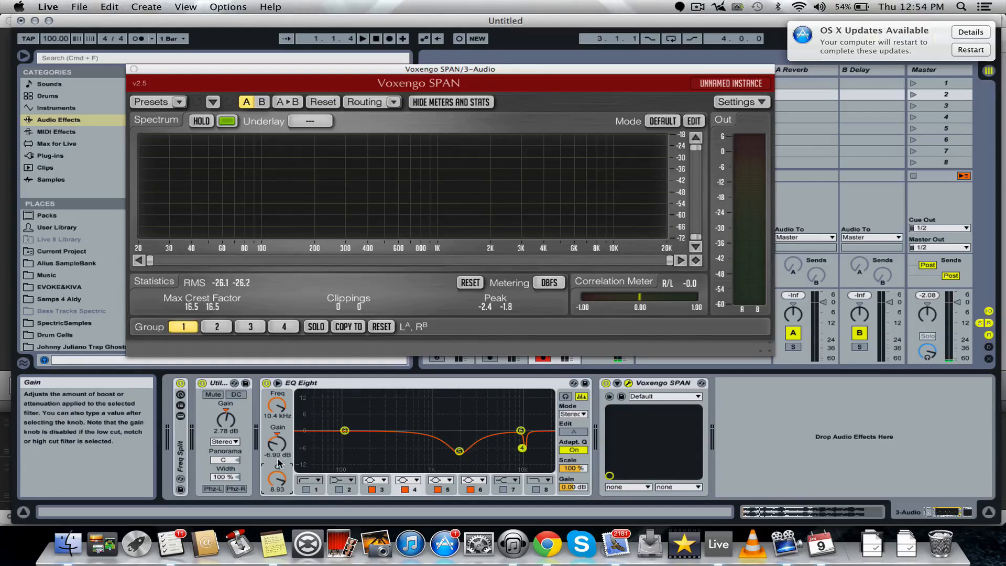
Step: Set EQ band 6 to a -5.71 dB cut at 10.4 kHz with a Q of 5.92, checking it during playback
left_click(520, 431)
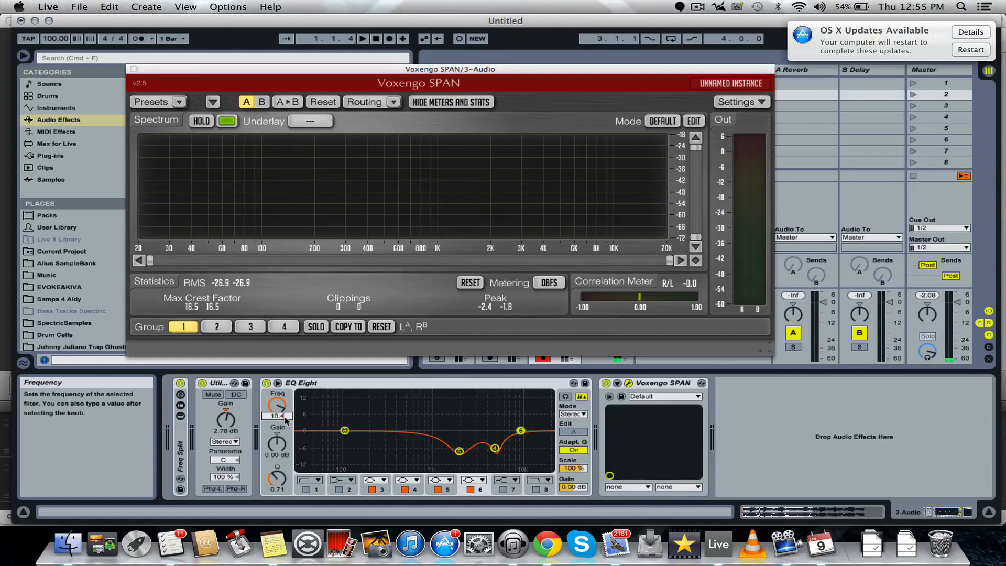
left_click_drag(277, 496, 283, 436)
key("space")
key("space")
left_click_drag(279, 479, 280, 499)
key("space")
key("space")
key("space")
key("space")
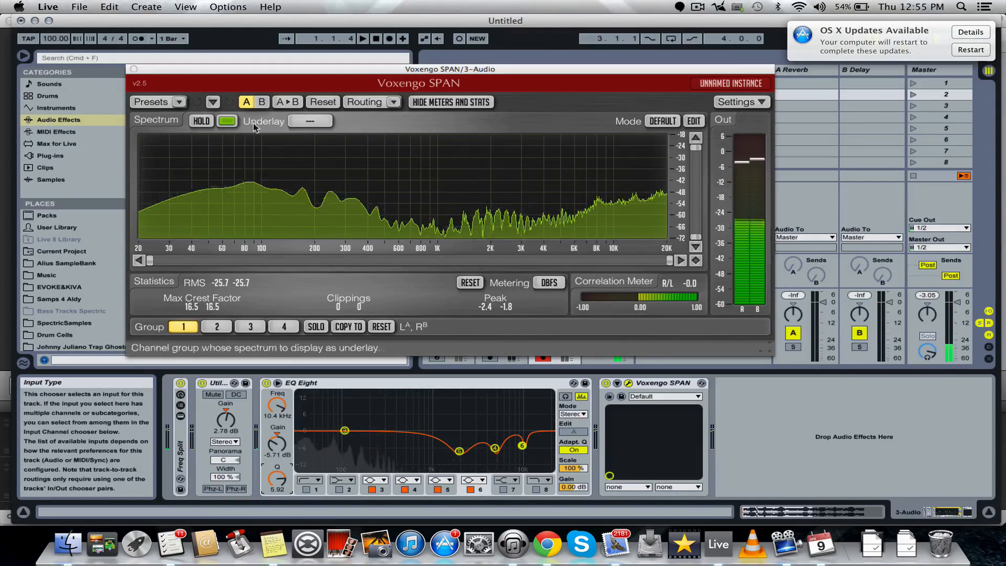
Step: Close the SPAN window, unfold the Freq Split rack and solo its Mid chain
left_click(134, 70)
double_click(181, 449)
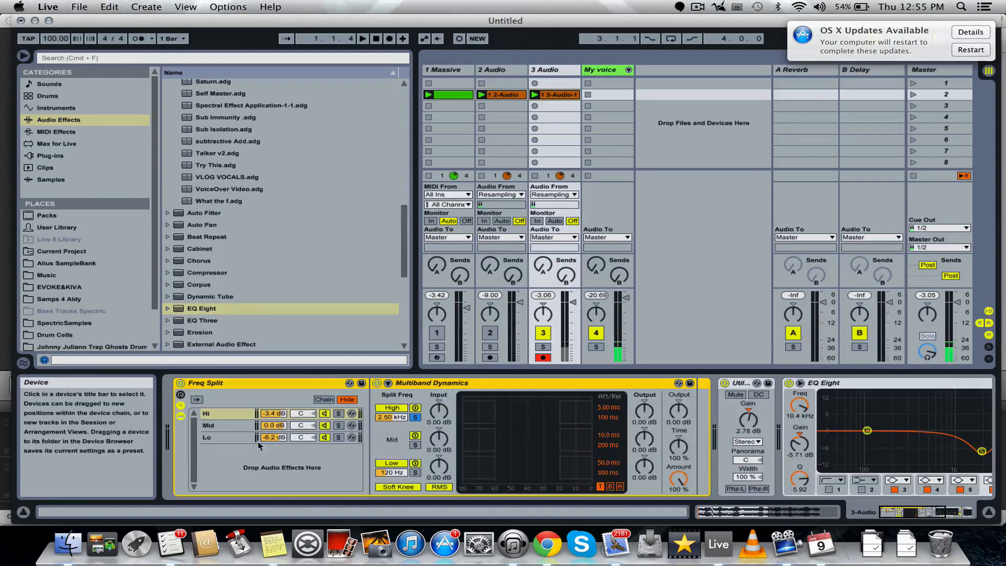
left_click(338, 425)
Step: Add the SPL TwinTube plug-in to the Mid chain ahead of its Multiband Dynamics
left_click(48, 157)
scroll(211, 225, "up", 5)
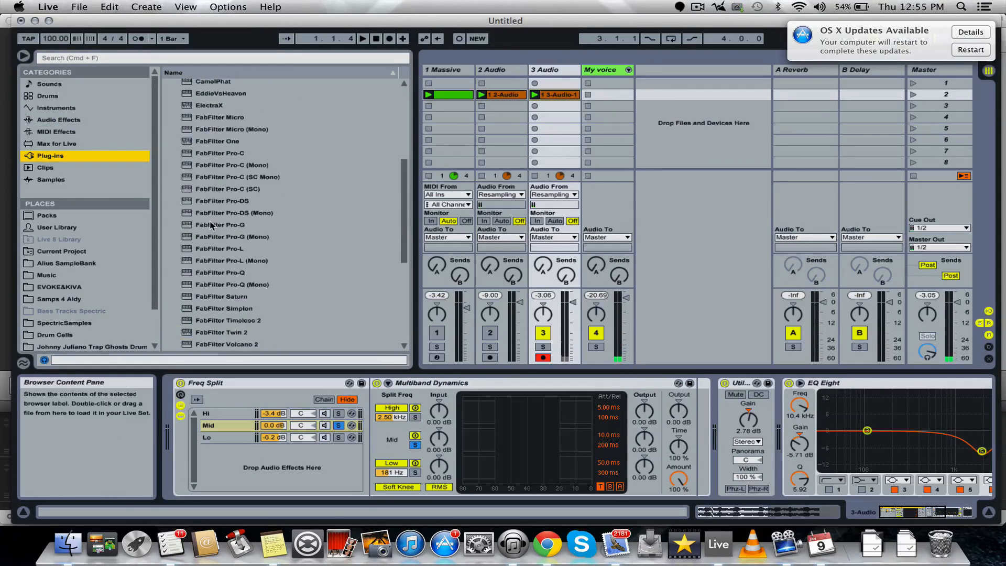
scroll(211, 224, "up", 10)
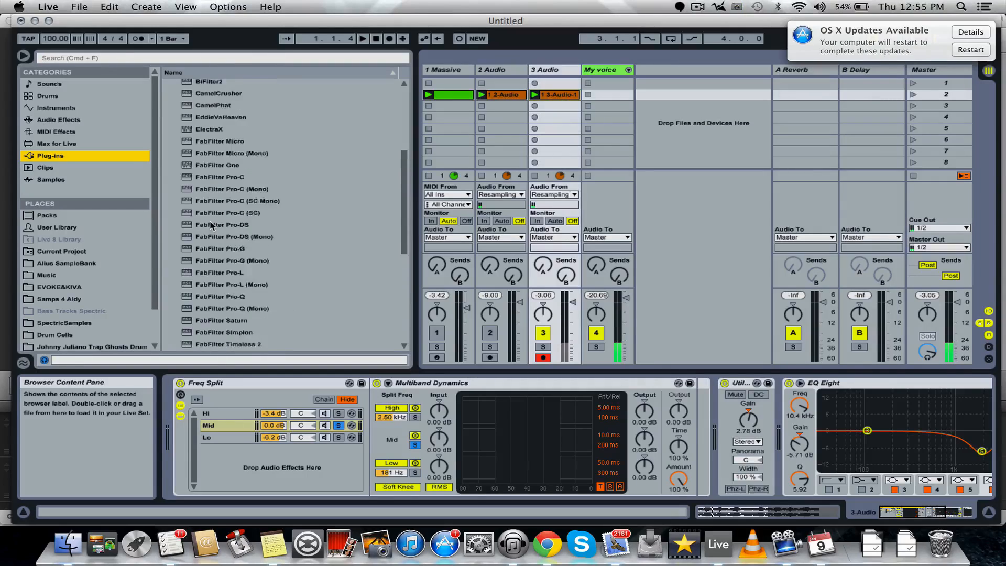
left_click(176, 156)
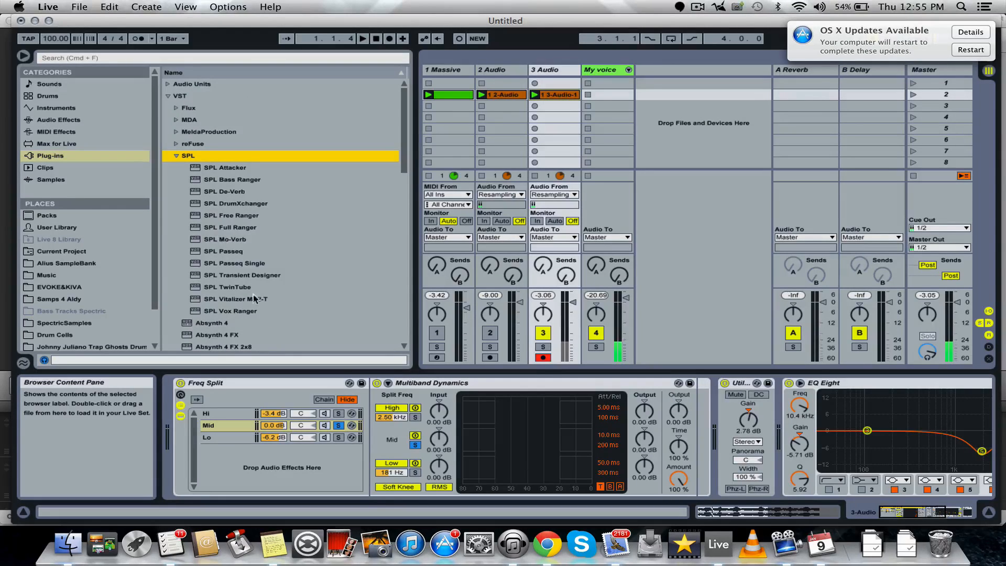
left_click_drag(229, 285, 289, 352)
left_click_drag(362, 422, 378, 429)
Step: Raise the harmonics and saturation amounts of the SPL TwinTube while playing the soloed Mid chain
key("space")
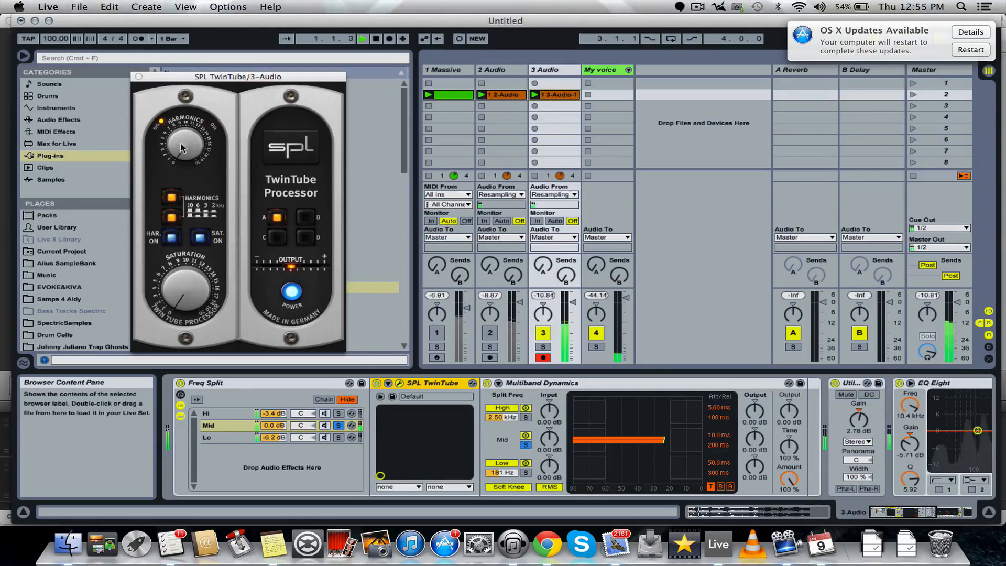
left_click_drag(184, 145, 181, 90)
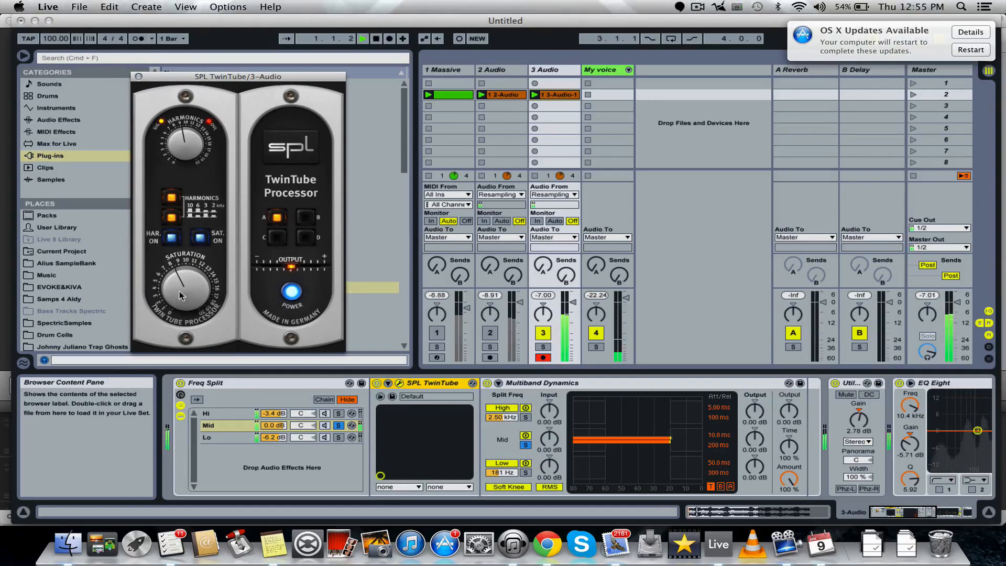
left_click_drag(183, 151, 183, 156)
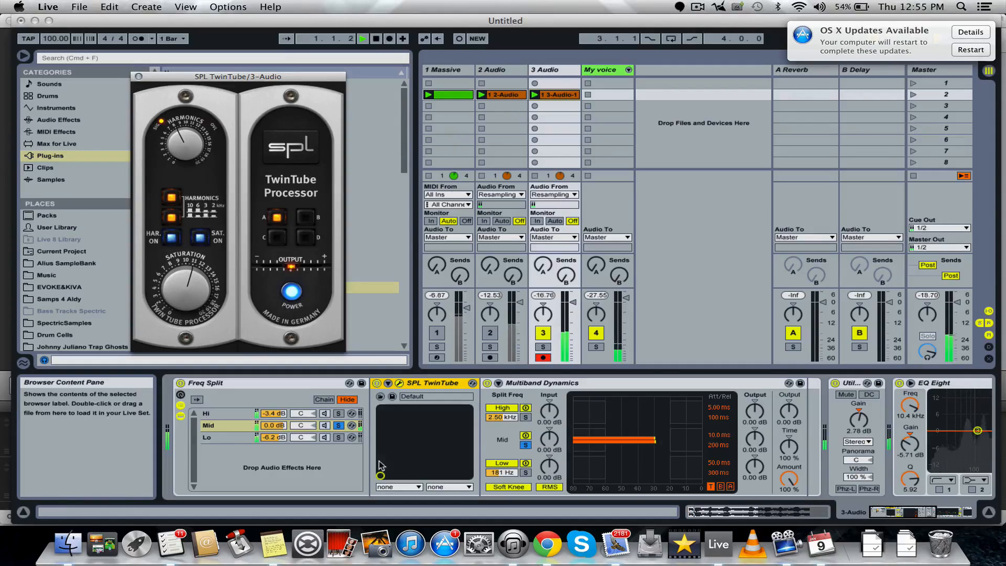
Step: Unsolo the Mid chain, fold the Freq Split rack and show the SPAN analyzer clear of the TwinTube window
left_click(338, 425)
double_click(333, 388)
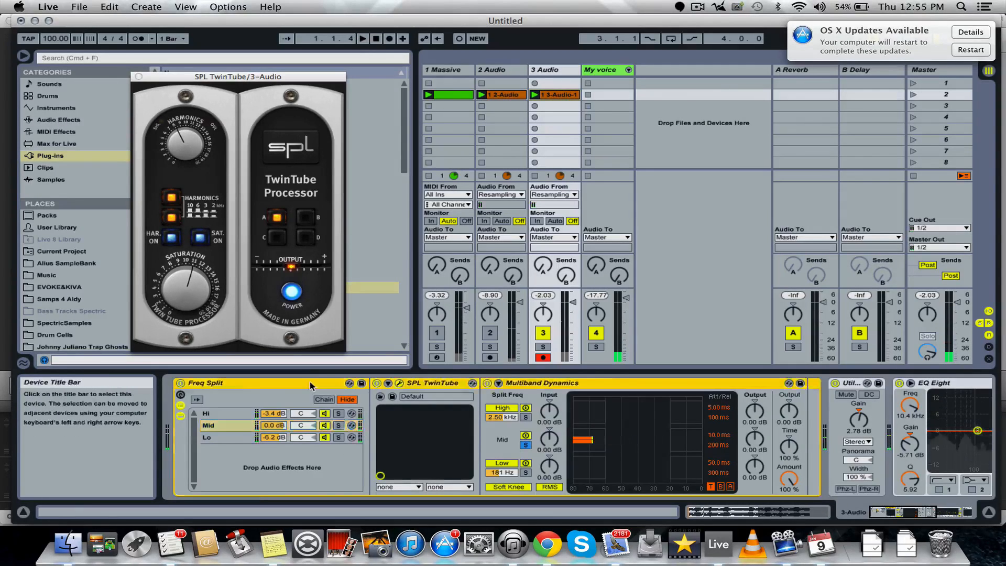
left_click(628, 383)
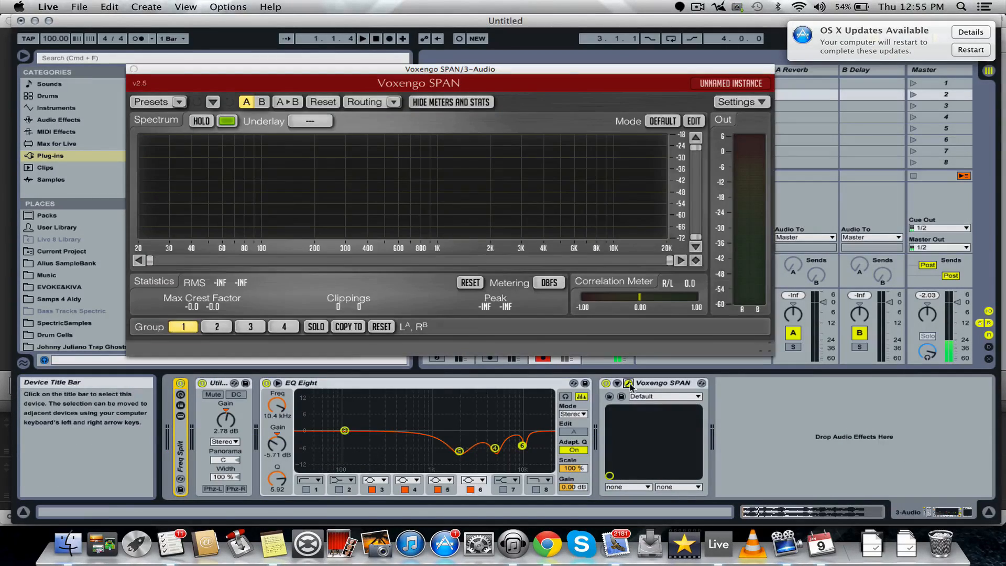
left_click_drag(483, 70, 620, 72)
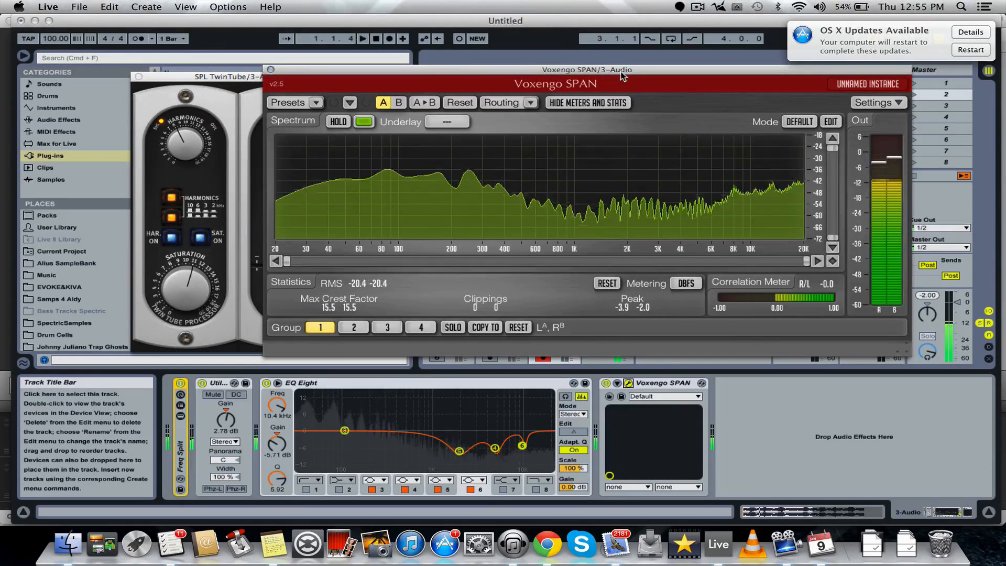
Step: Unfold the Freq Split rack and, during playback, increase the TwinTube's harmonics and reduce its saturation
double_click(180, 450)
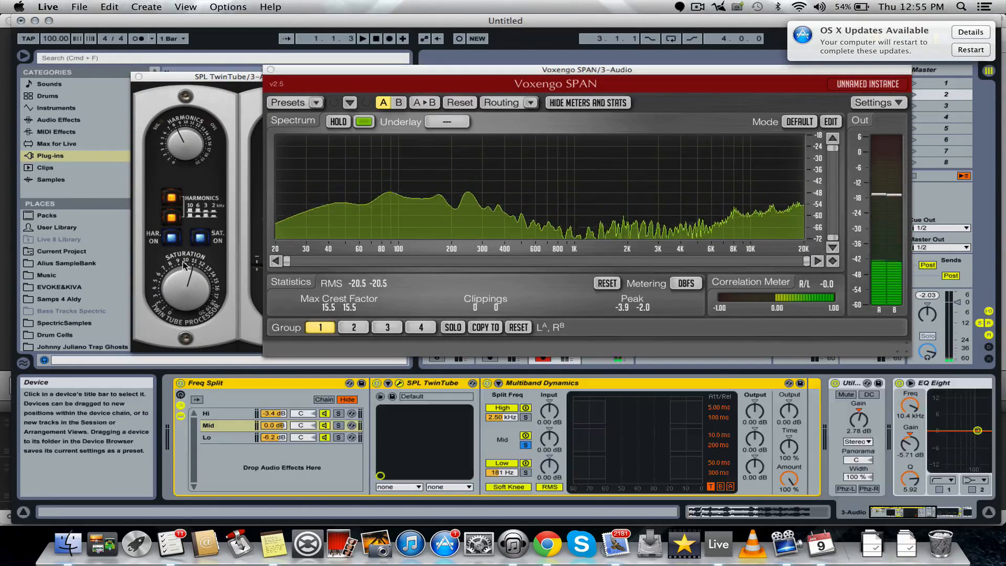
left_click(187, 145)
left_click_drag(187, 144, 186, 137)
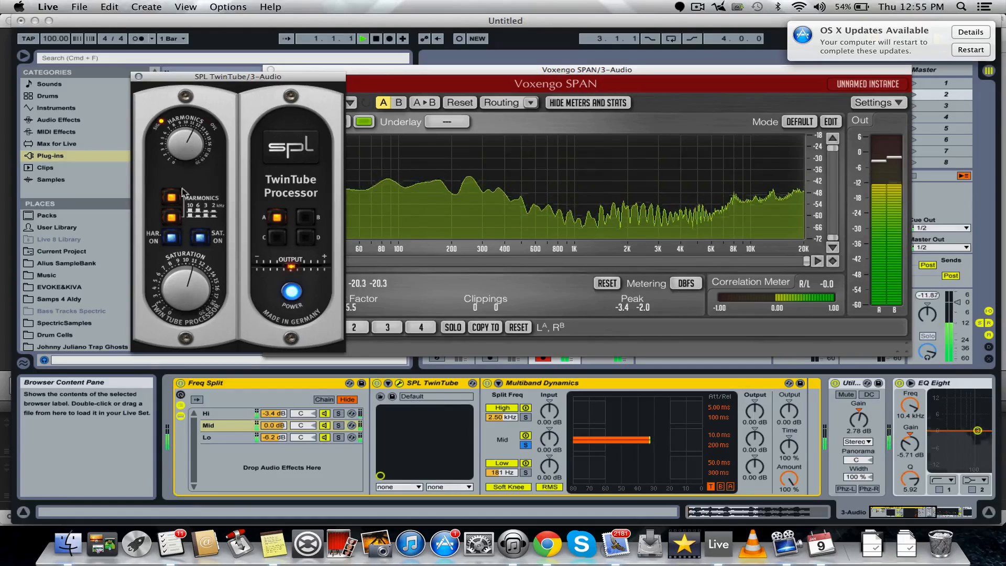
left_click_drag(186, 285, 187, 329)
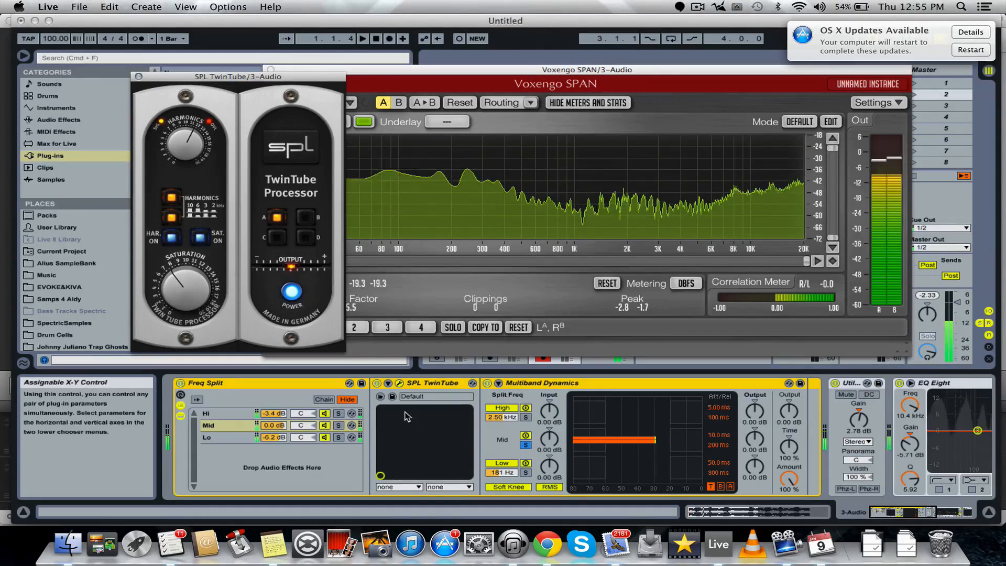
Step: Set the mid band output gain of the Mid chain's Multiband Dynamics to 7.60 dB
scroll(743, 439, "right", 2)
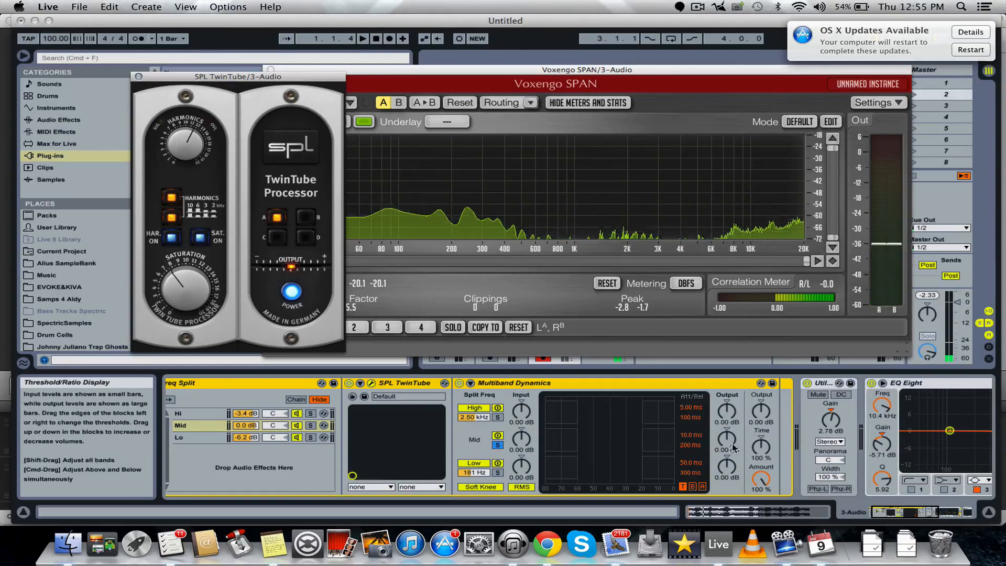
left_click_drag(729, 448, 729, 432)
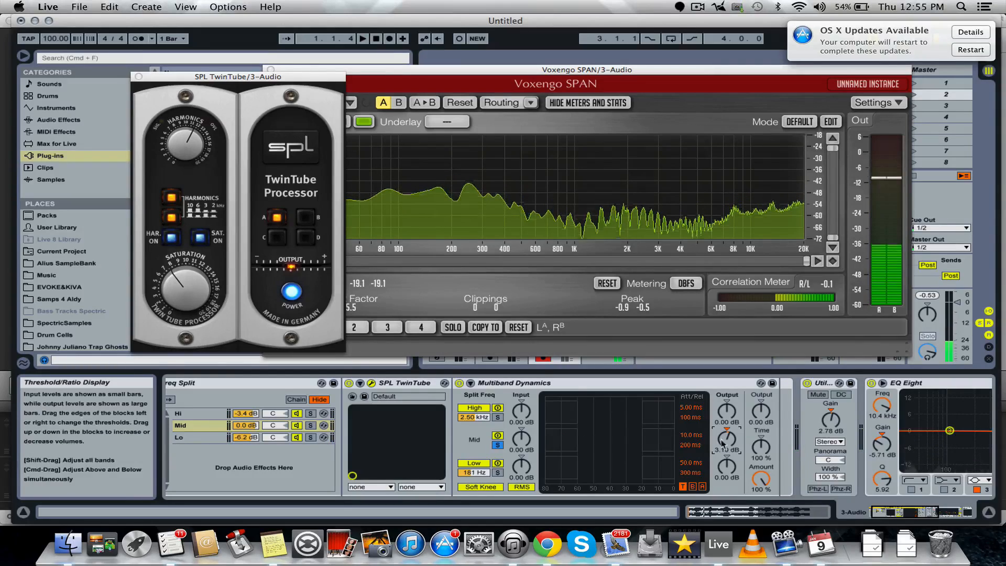
left_click_drag(727, 439, 727, 434)
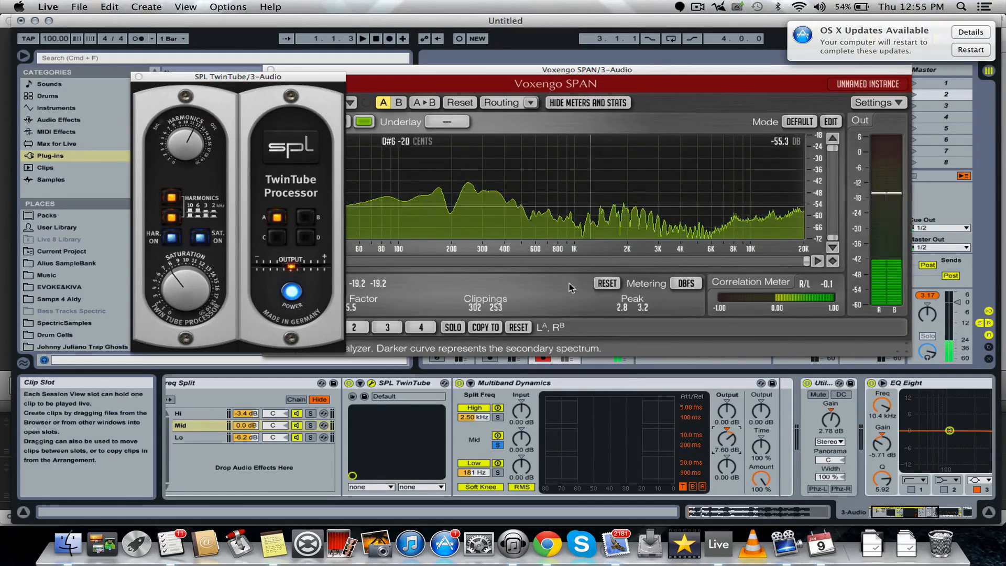
Step: Change band 2 of the track's main EQ Eight to a bell filter and move the SPAN window clear of the TwinTube
scroll(776, 475, "right", 10)
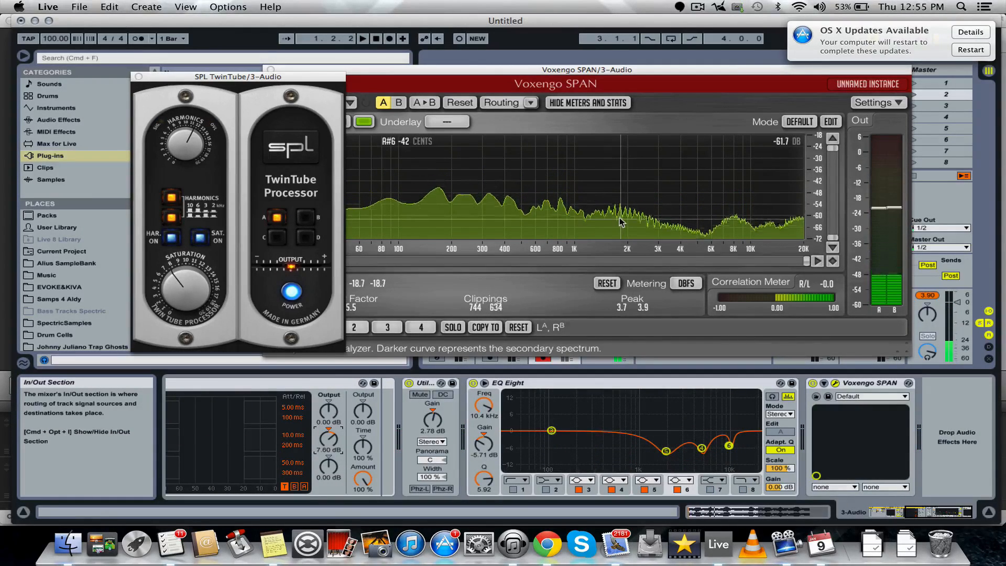
left_click(555, 490)
left_click(550, 481)
left_click(550, 519)
key("space")
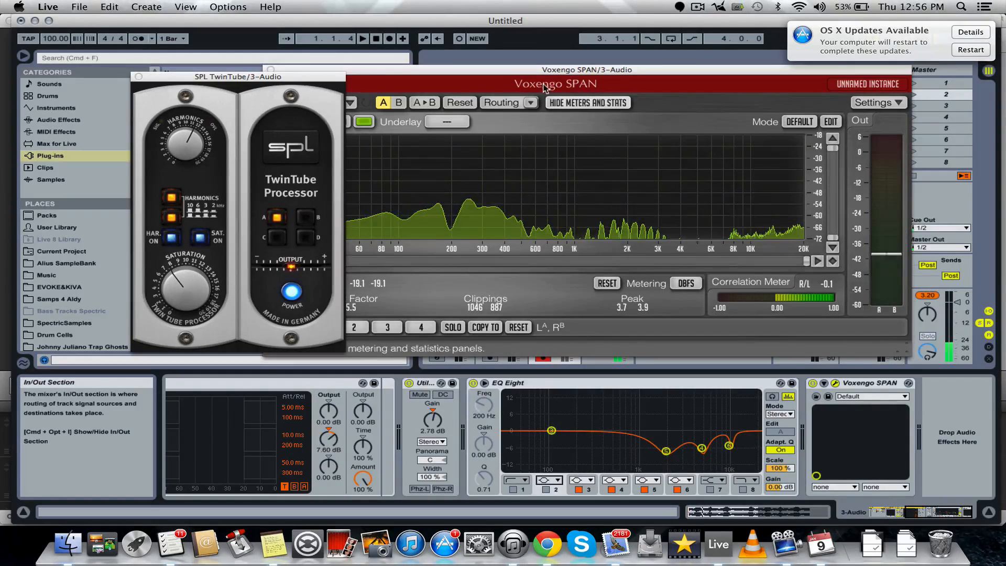
left_click_drag(577, 87, 631, 94)
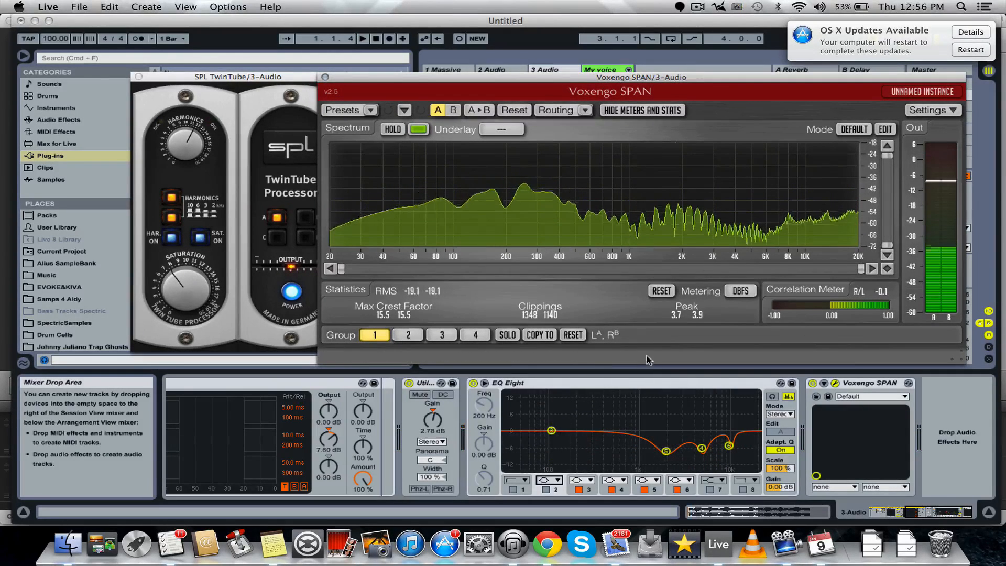
Step: Set band 3 of the main EQ Eight to a -6.90 dB cut at 1.84 kHz with a Q of 0.20
left_click(551, 430)
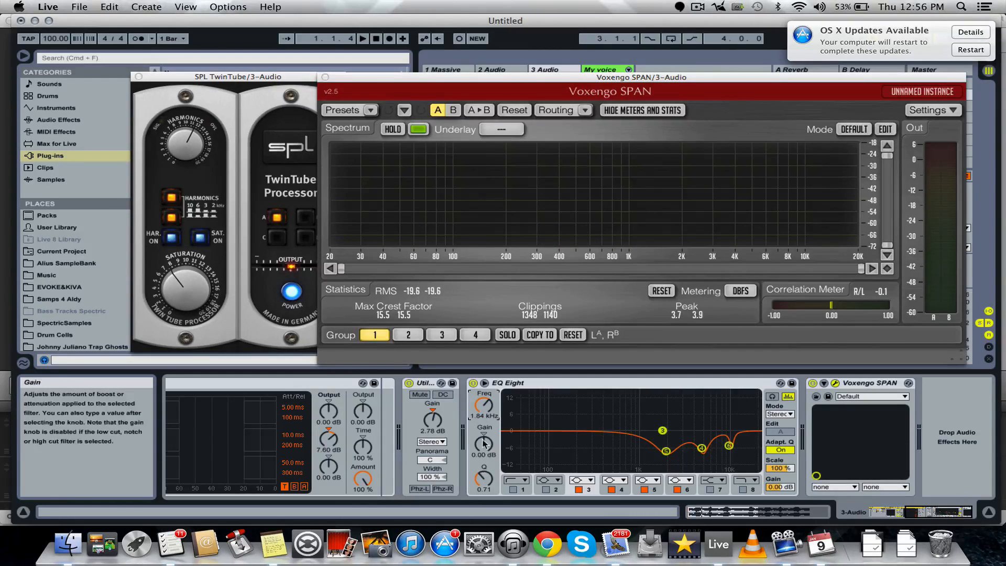
left_click_drag(483, 471, 486, 490)
key("space")
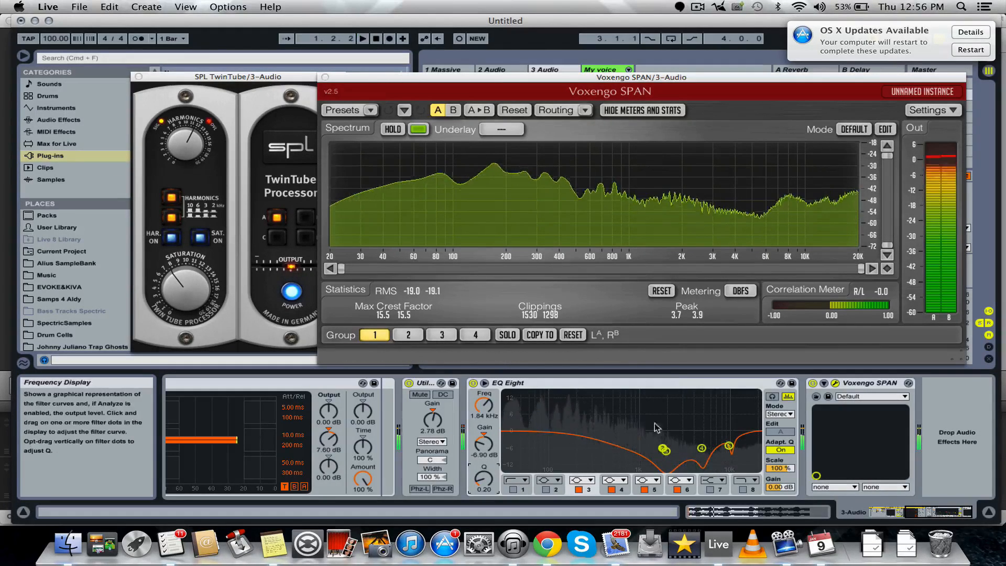
Step: Solo the Mid chain during playback and close the TwinTube and SPAN windows
scroll(422, 434, "left", 5)
left_click(338, 429)
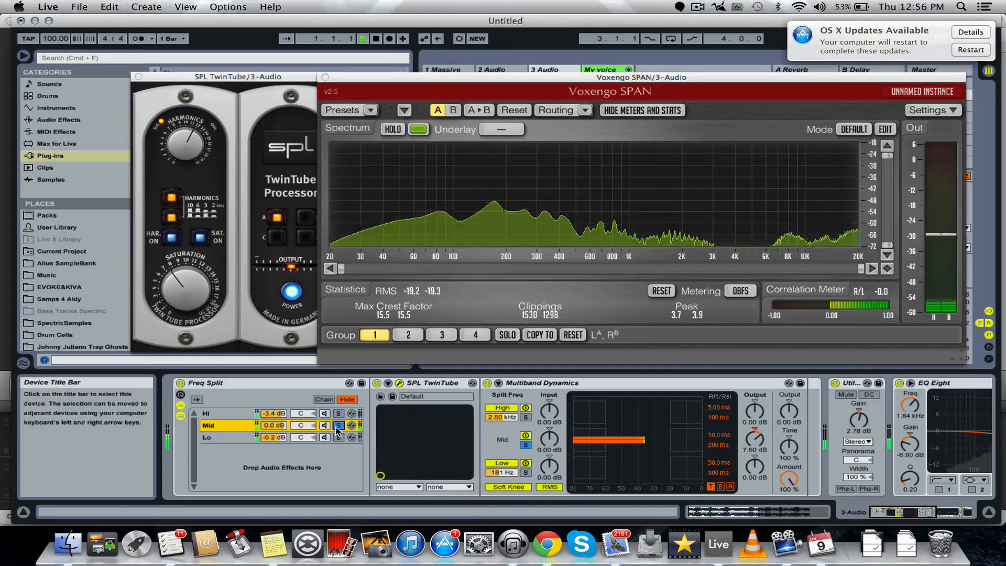
key("space")
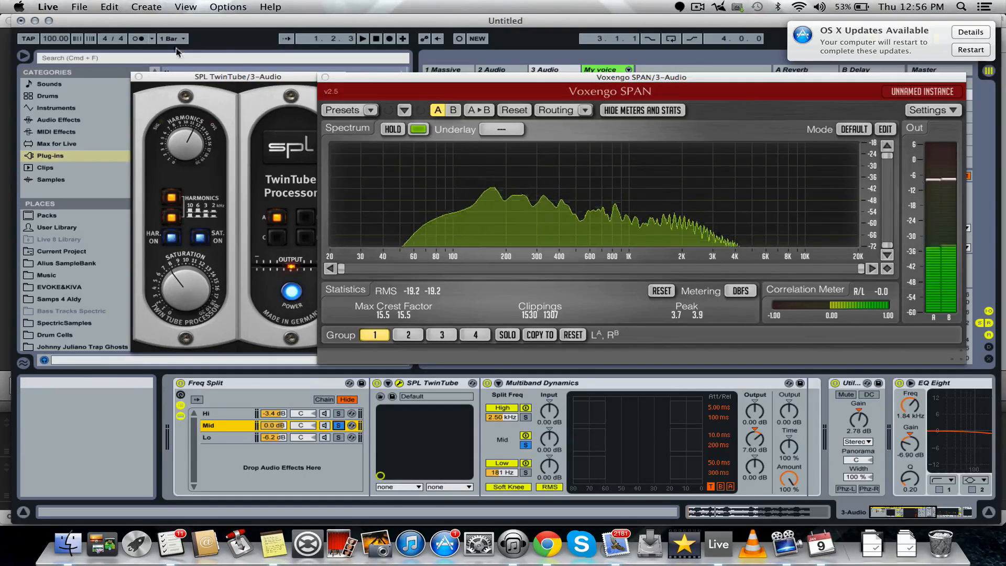
left_click(139, 77)
left_click(325, 77)
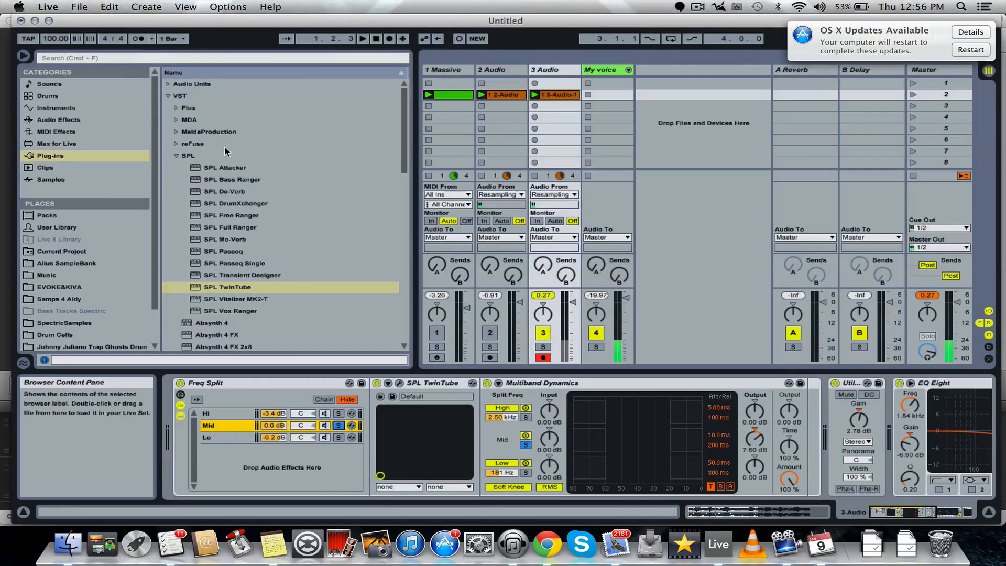
Step: Add the Overdrive effect to the Mid chain between SPL TwinTube and Multiband Dynamics
left_click(167, 96)
left_click(44, 122)
scroll(236, 209, "down", 5)
left_click_drag(203, 213, 417, 466)
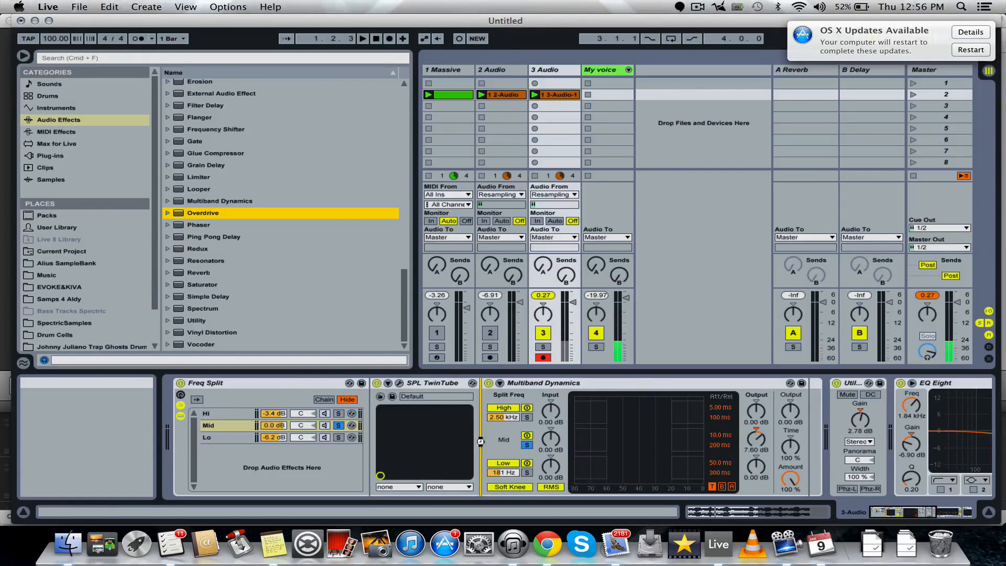
left_click_drag(480, 441, 480, 442)
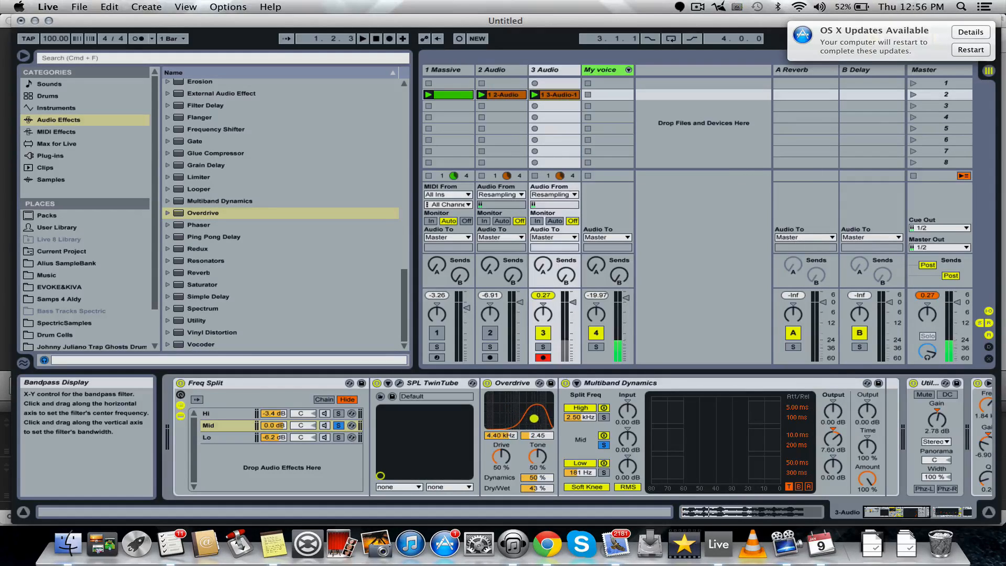
Step: Reopen SPAN and tune the Overdrive during playback to 3.58 kHz, a bandwidth of 2.62 and 33 % dry/wet
key("space")
scroll(554, 440, "right", 10)
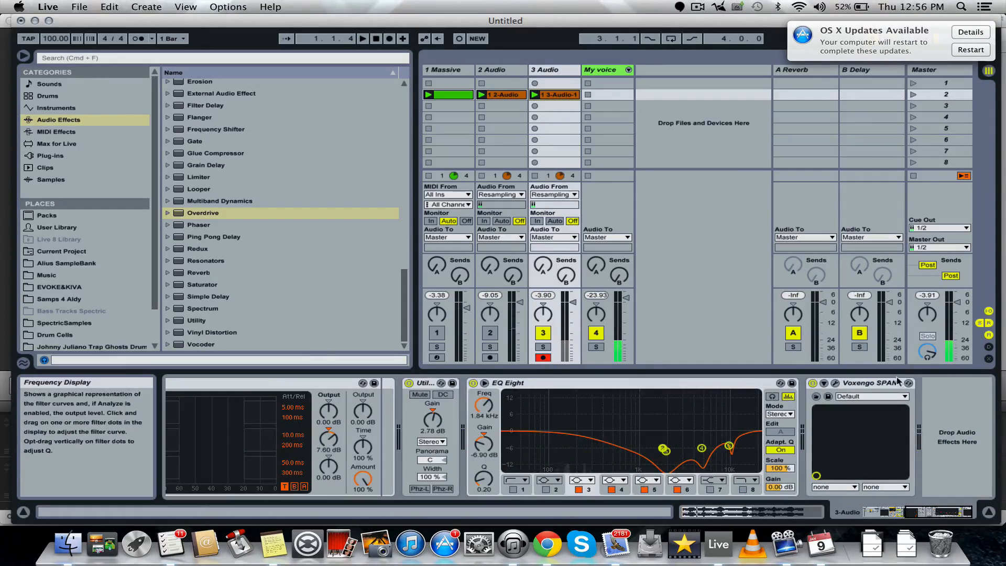
left_click(835, 383)
scroll(580, 454, "left", 10)
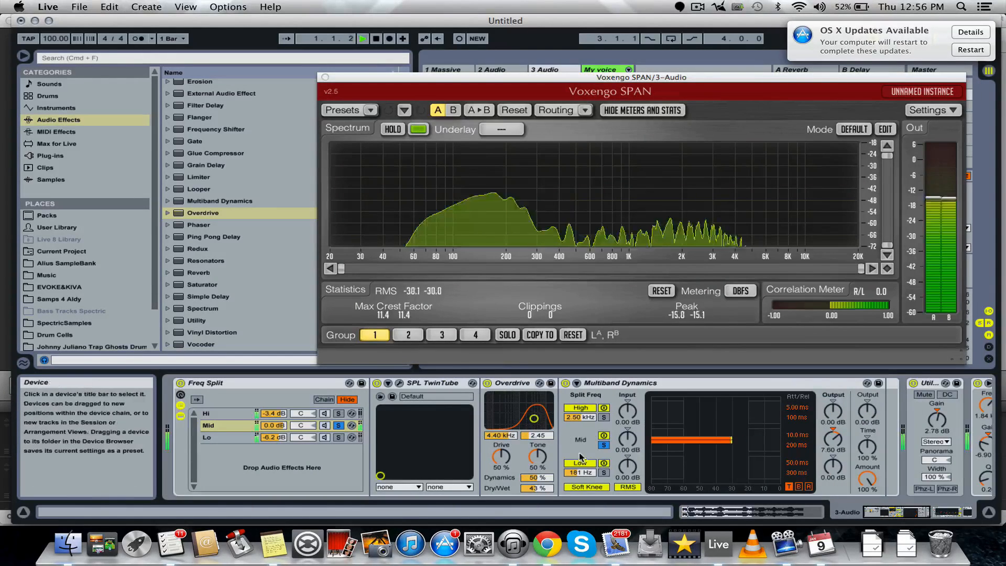
key("space")
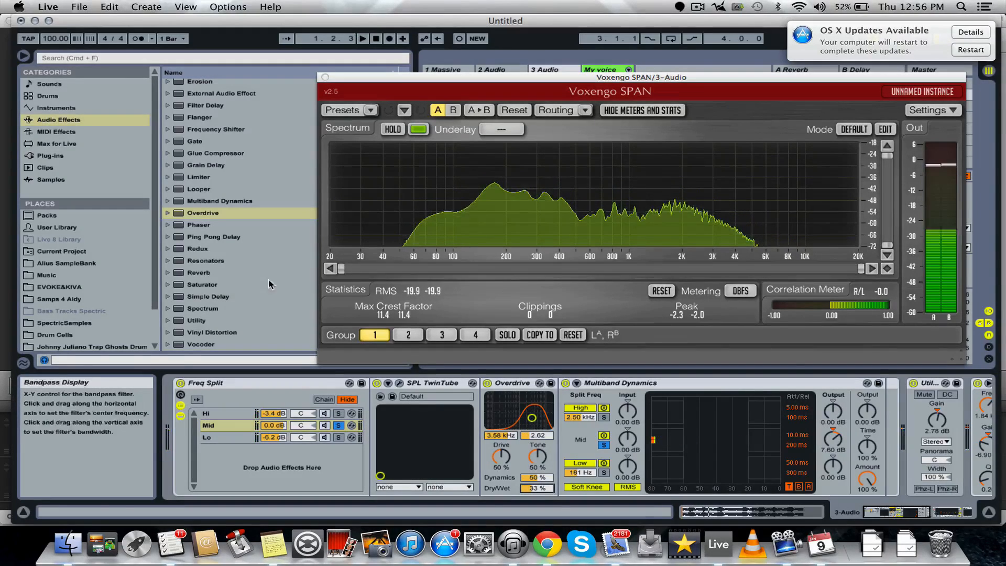
Step: Add an EQ Eight after the TwinTube in the Mid chain and cut band 4 by 12.8 dB at 528 Hz
scroll(208, 217, "up", 5)
left_click_drag(199, 165, 488, 464)
mouse_move(622, 447)
left_mouse_down()
mouse_move(614, 457)
mouse_move(644, 460)
mouse_move(628, 462)
left_mouse_up()
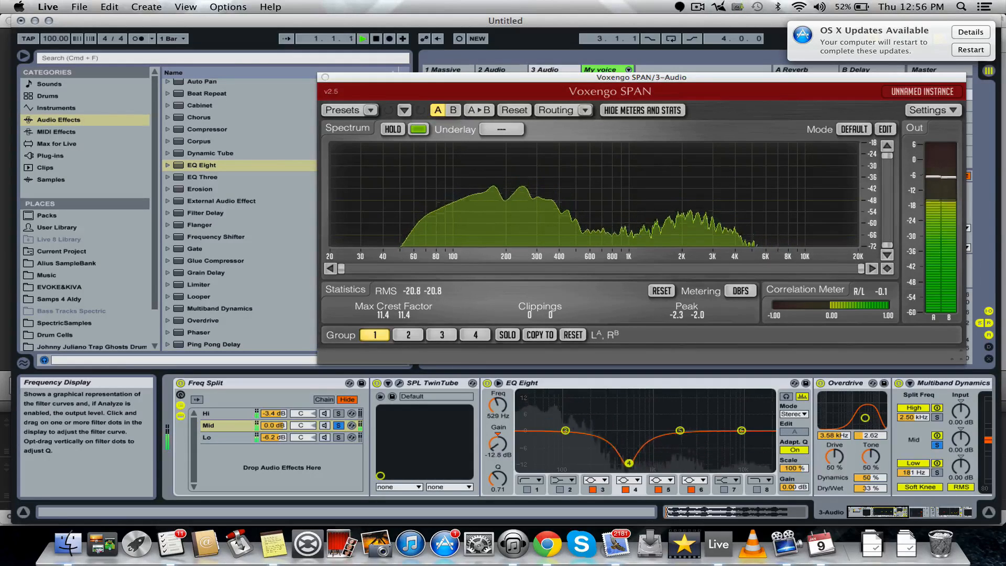
Step: Move the Mid chain's EQ Eight behind Multiband Dynamics and set band 4 to -11.9 dB at 194 Hz
left_click_drag(564, 385, 891, 446)
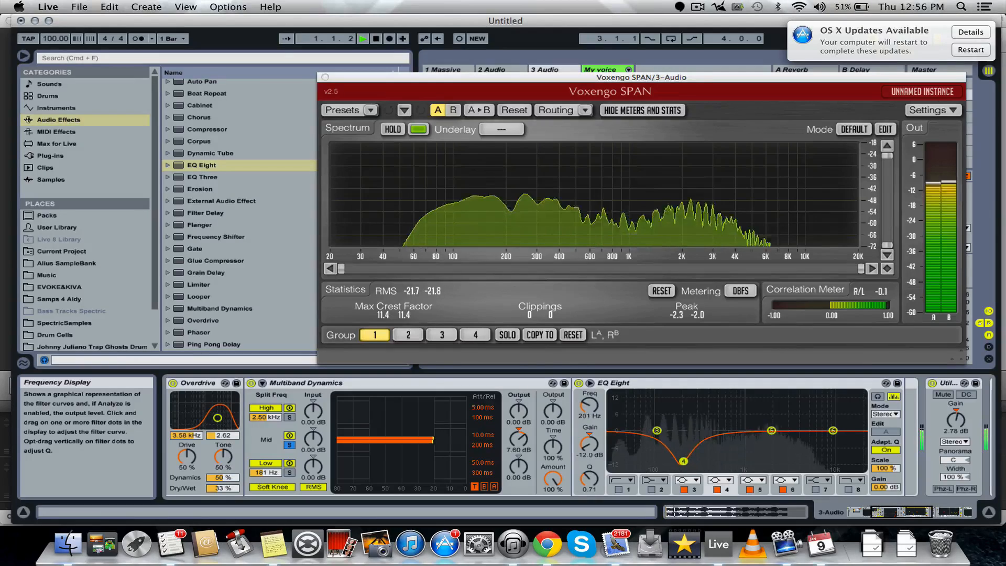
left_click_drag(589, 445, 589, 442)
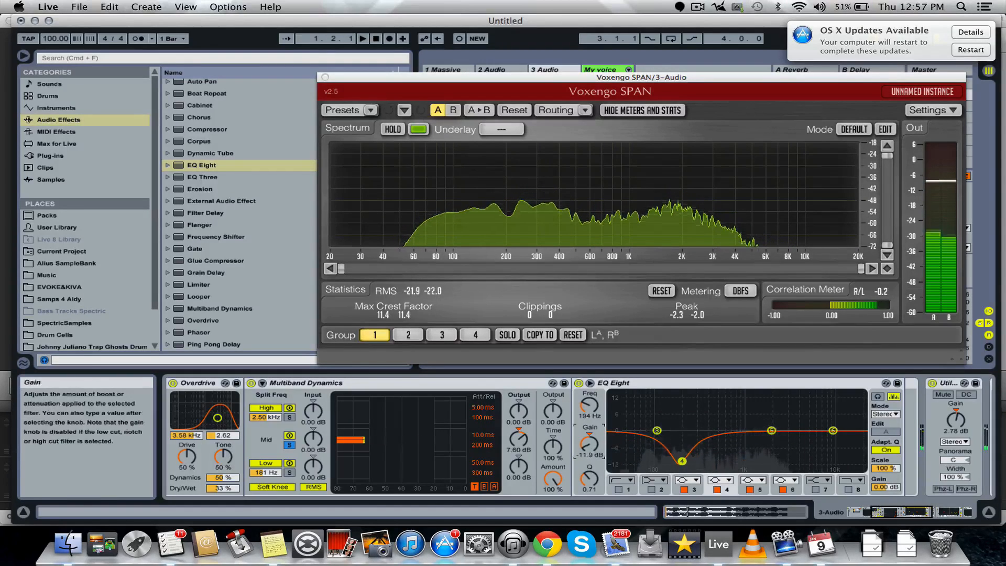
Step: Unsolo the Mid chain and solo the Hi chain of the Freq Split rack
scroll(482, 451, "left", 10)
left_click(338, 427)
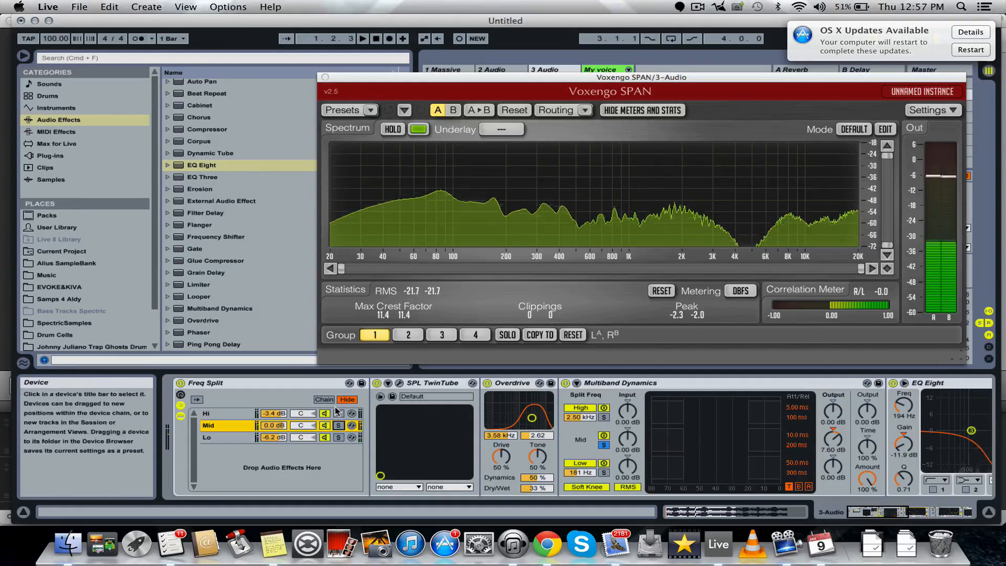
left_click(338, 413)
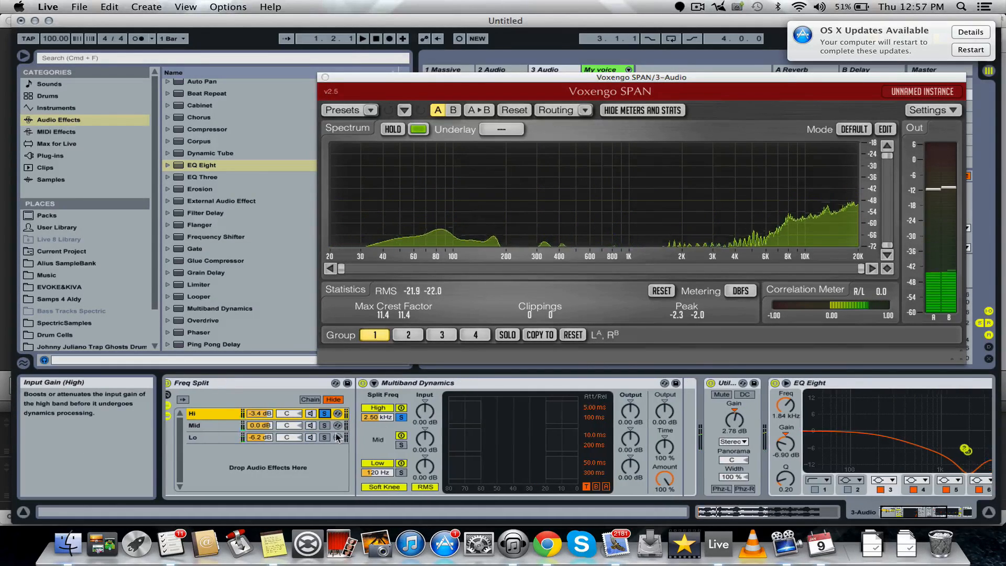
scroll(338, 437, "right", 10)
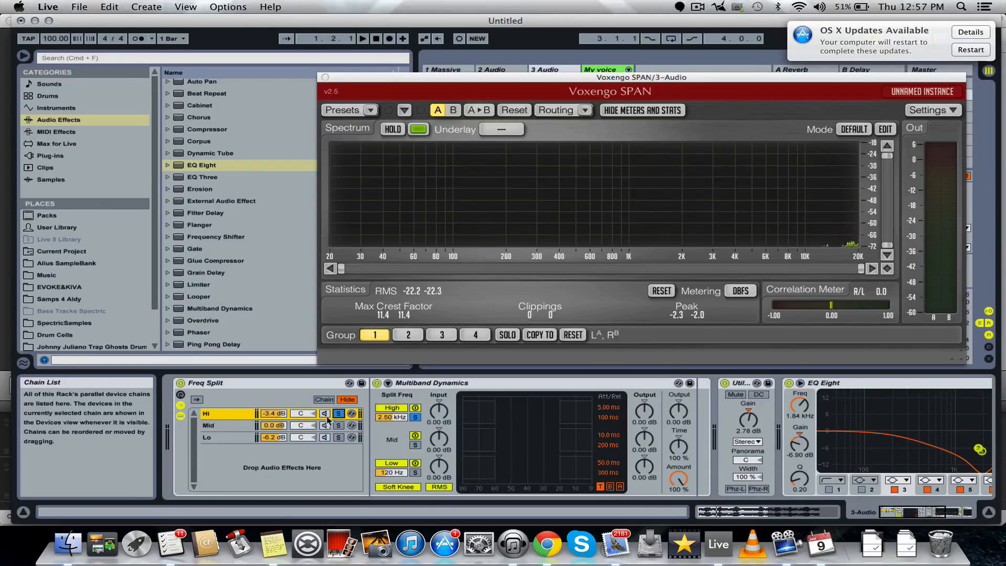
Step: Add an EQ Eight after Multiband Dynamics at the end of the Hi chain
left_click_drag(206, 165, 629, 411)
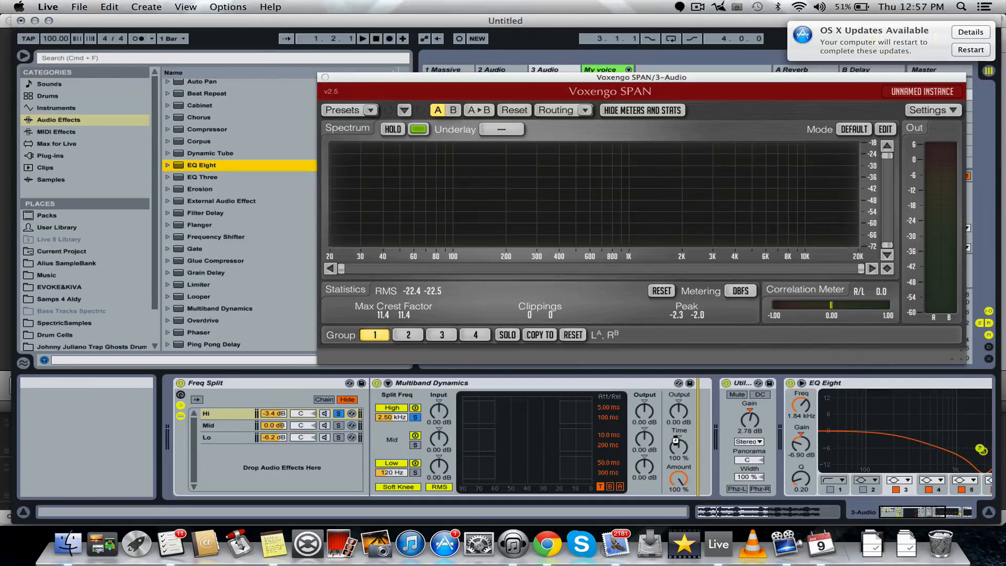
left_click_drag(675, 440, 676, 440)
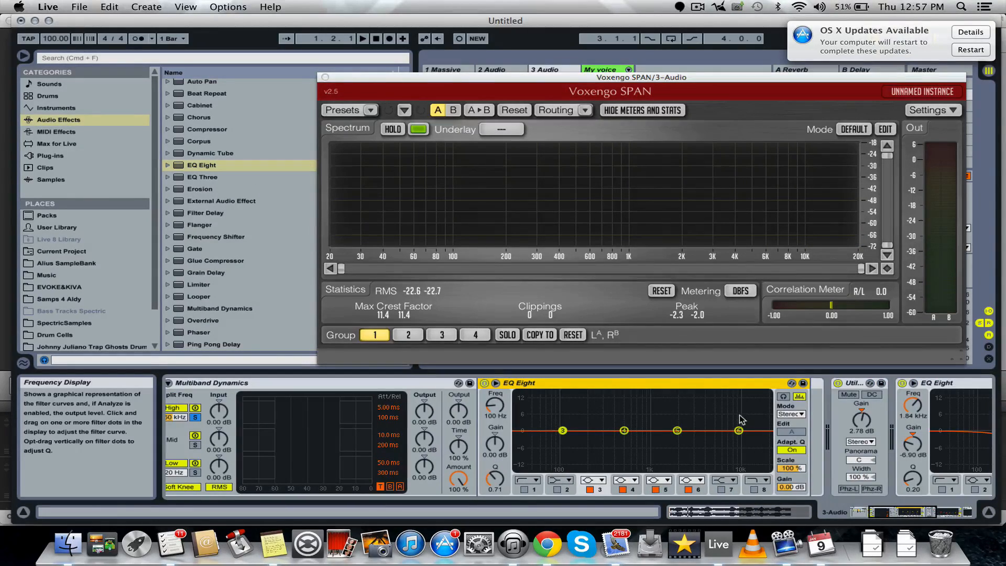
scroll(651, 439, "left", 5)
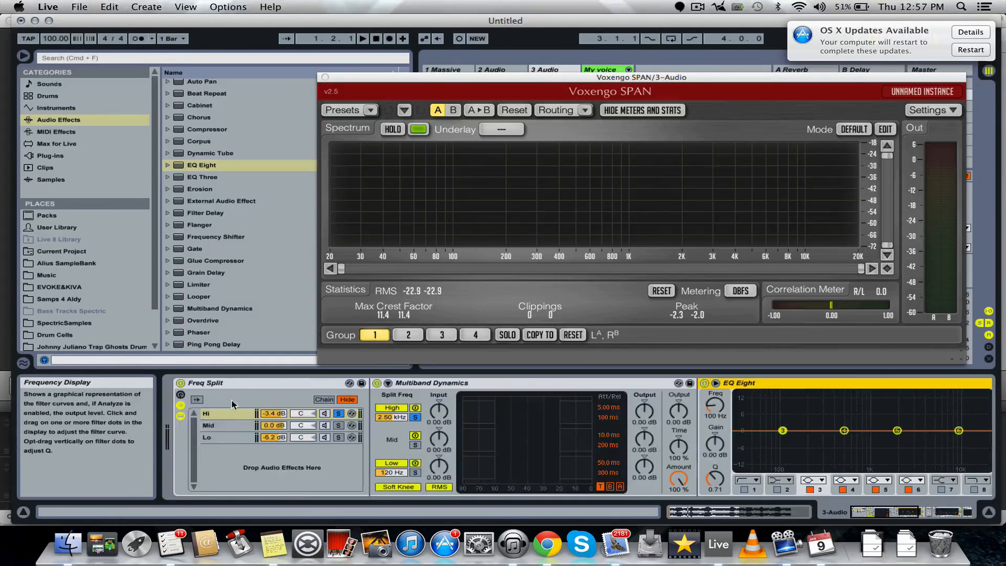
Step: Look through the Lo and Mid chains, reselect the Hi chain and play it back through its EQ Eight
left_click(222, 438)
left_click(222, 426)
left_click(222, 414)
scroll(639, 407, "right", 5)
key("space")
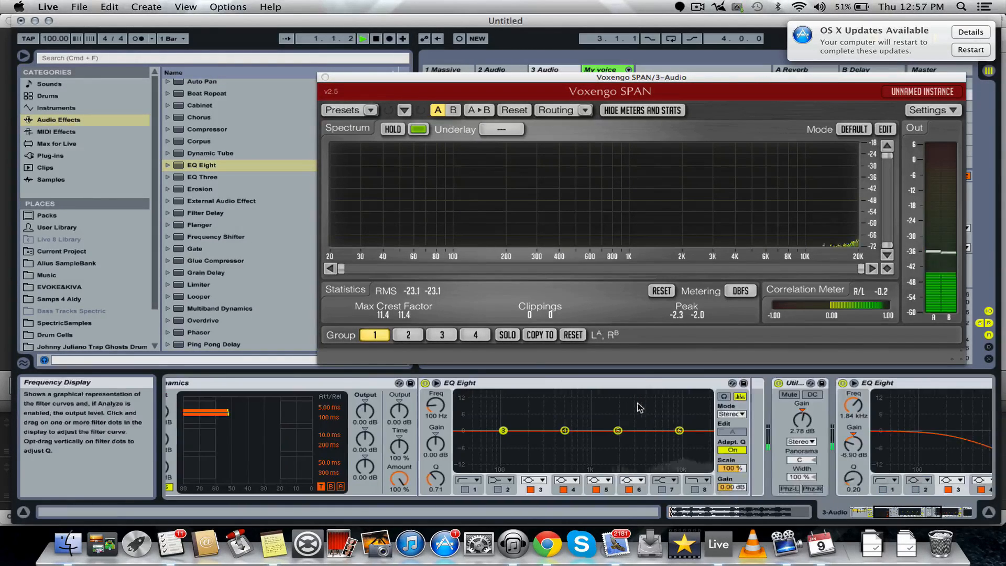
Step: Enable band 7 of the Hi chain's EQ Eight, lower it to -8.55 dB at 8.98 kHz and play the result
left_click(662, 489)
left_click_drag(674, 439, 674, 453)
key("space")
key("space")
key("space")
key("space")
key("space")
key("space")
key("space")
Step: Insert an Overdrive before the Hi chain's EQ Eight at 1.80 kHz, 0.68 bandwidth, 39% Drive and 43% Dry/Wet
scroll(550, 449, "left", 5)
scroll(223, 314, "down", 4)
left_click(195, 216)
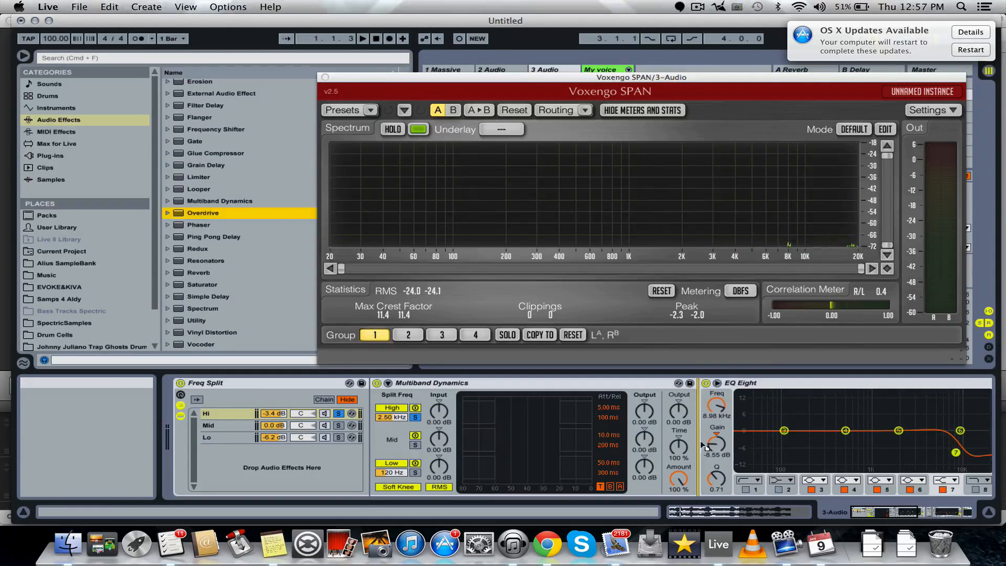
left_click_drag(703, 453, 742, 424)
key("space")
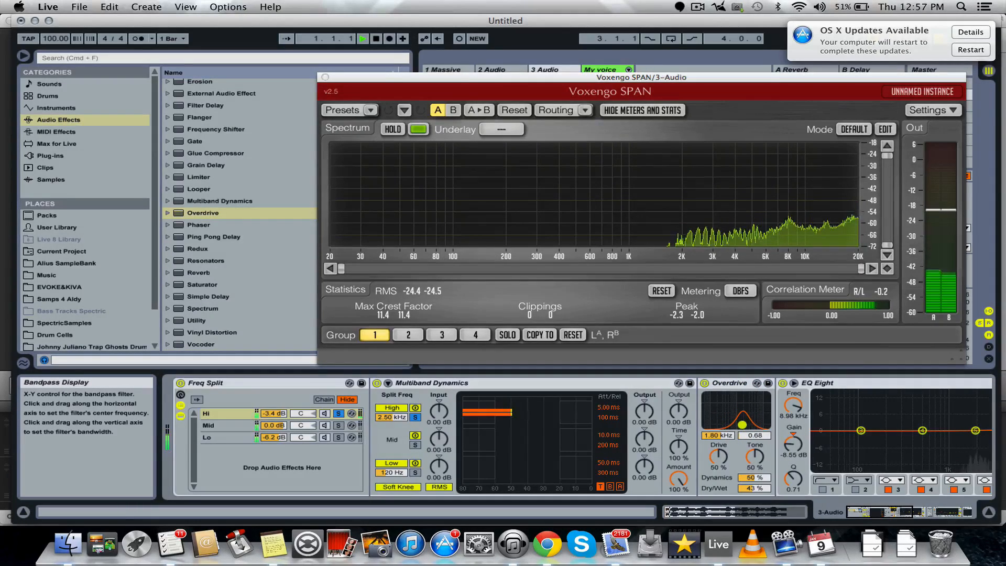
key("space")
left_click_drag(719, 457, 719, 464)
scroll(643, 455, "right", 2)
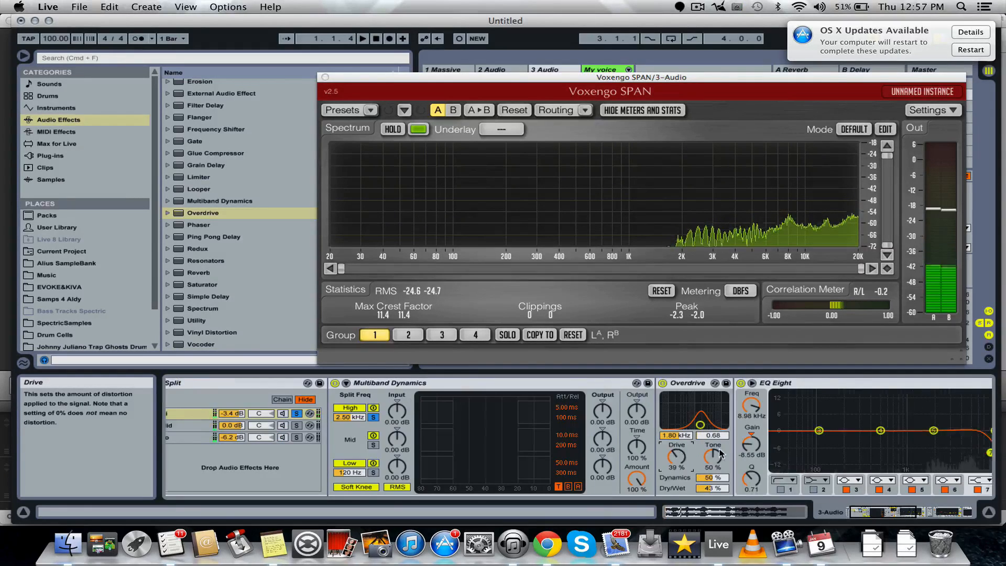
scroll(643, 454, "left", 2)
Step: Unsolo the Hi chain of the Freq Split rack and raise its volume to 3.2 dB during playback
key("space")
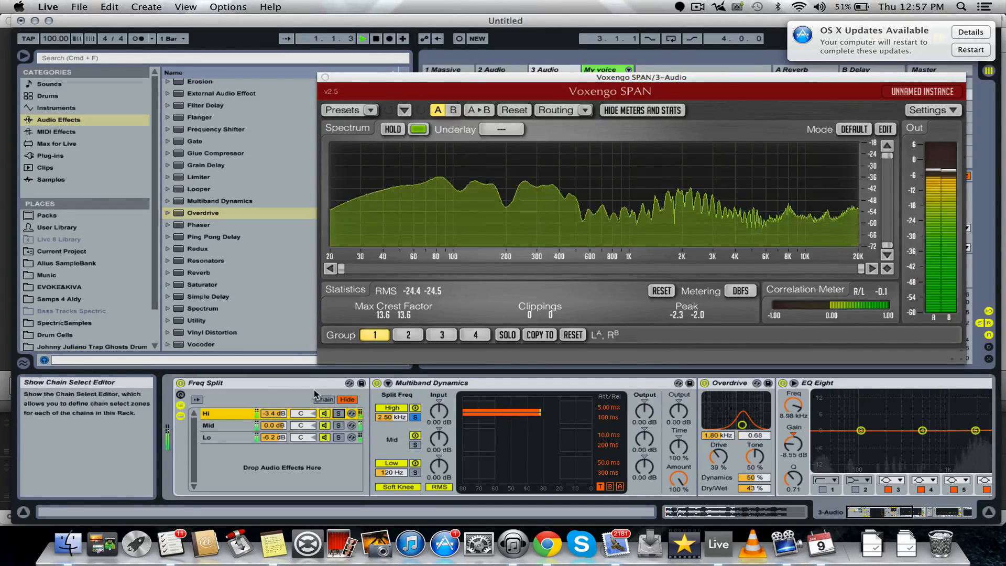
double_click(307, 385)
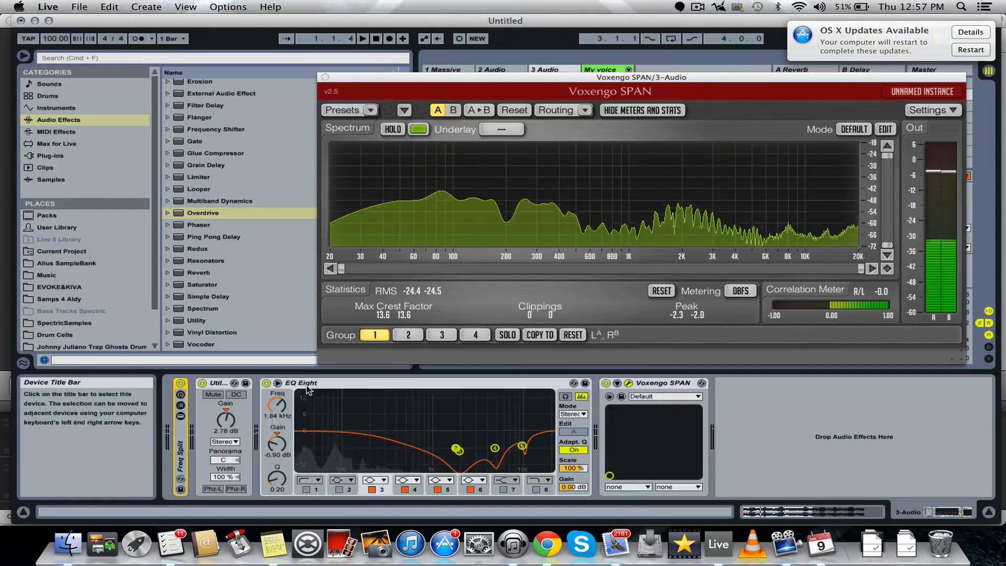
double_click(180, 445)
key("space")
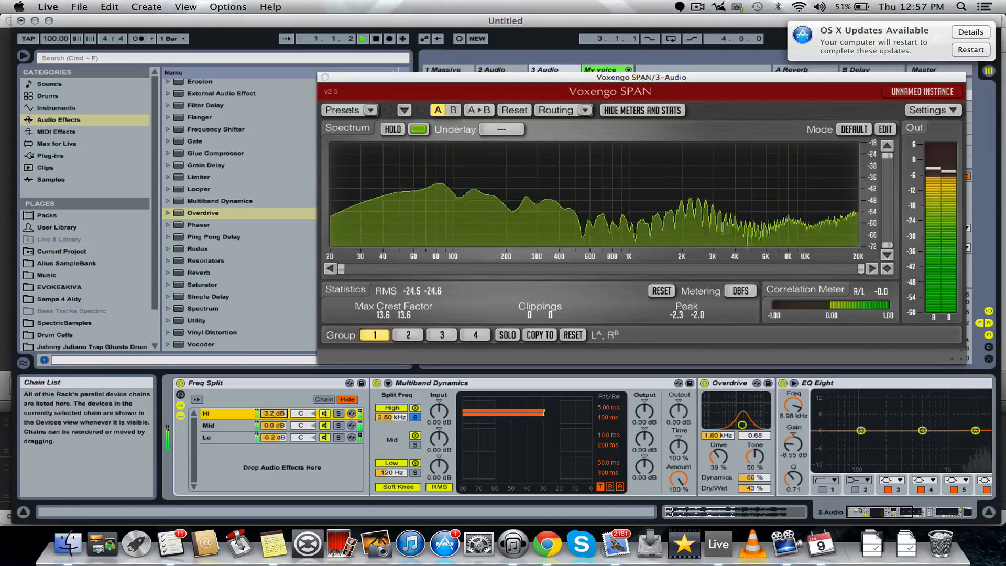
Step: Raise the high-band output gain of the Hi chain's Multiband Dynamics to 6.50 dB
left_click_drag(645, 411, 644, 367)
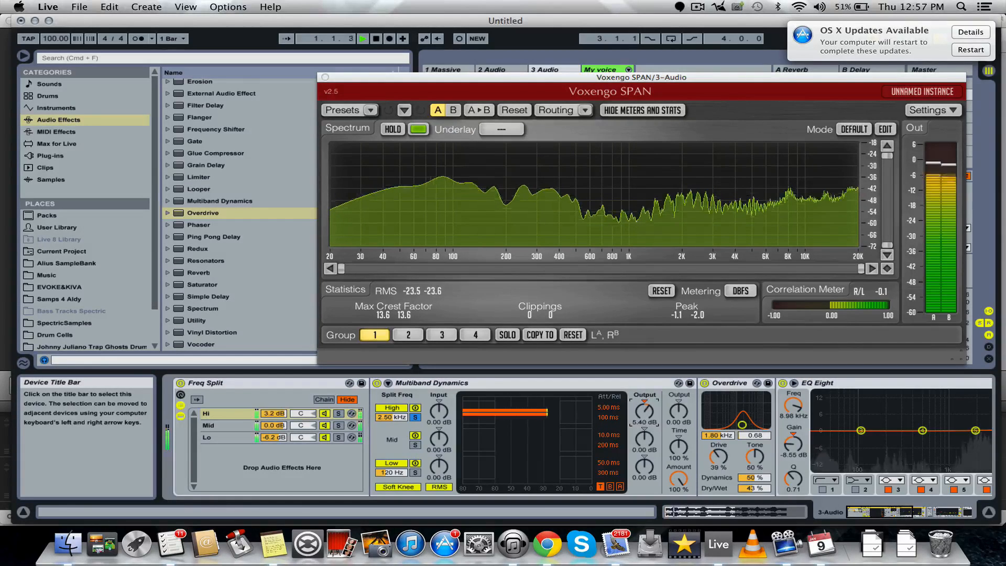
key("space")
key("space")
Step: Set band 4 of the Hi chain's EQ Eight to -6.43 dB at 7.93 kHz with a Q of 3.06
scroll(786, 432, "right", 5)
key("space")
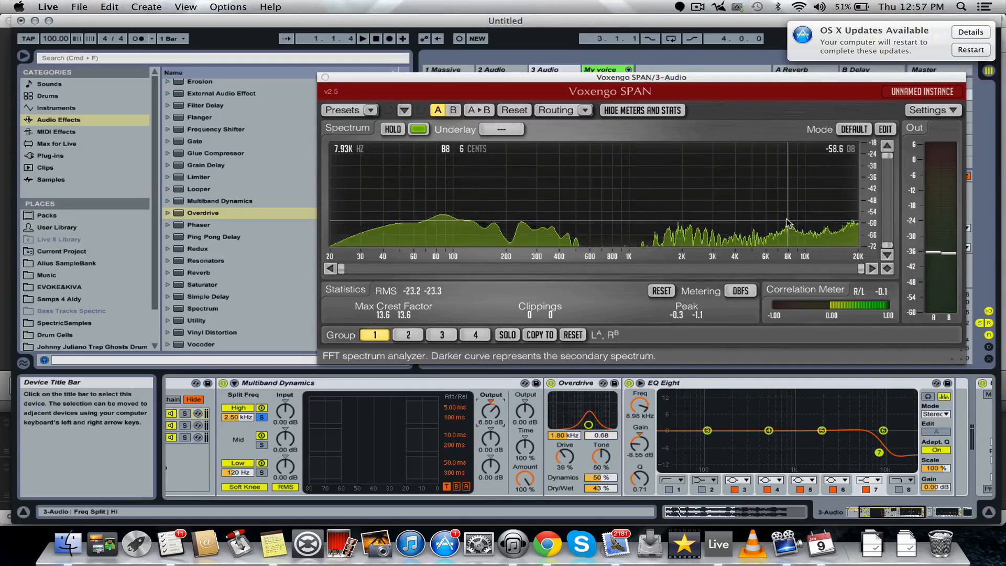
left_click(768, 430)
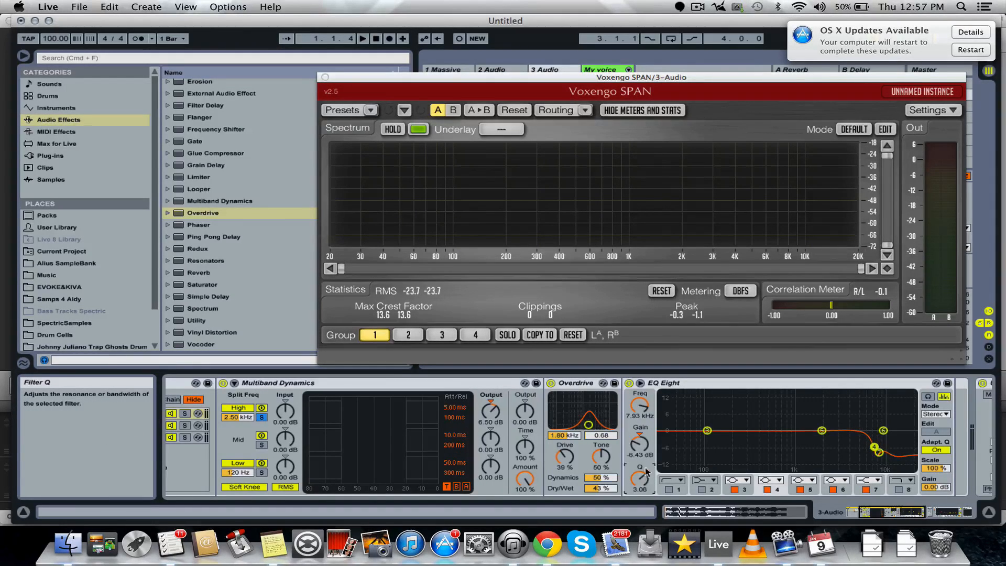
key("space")
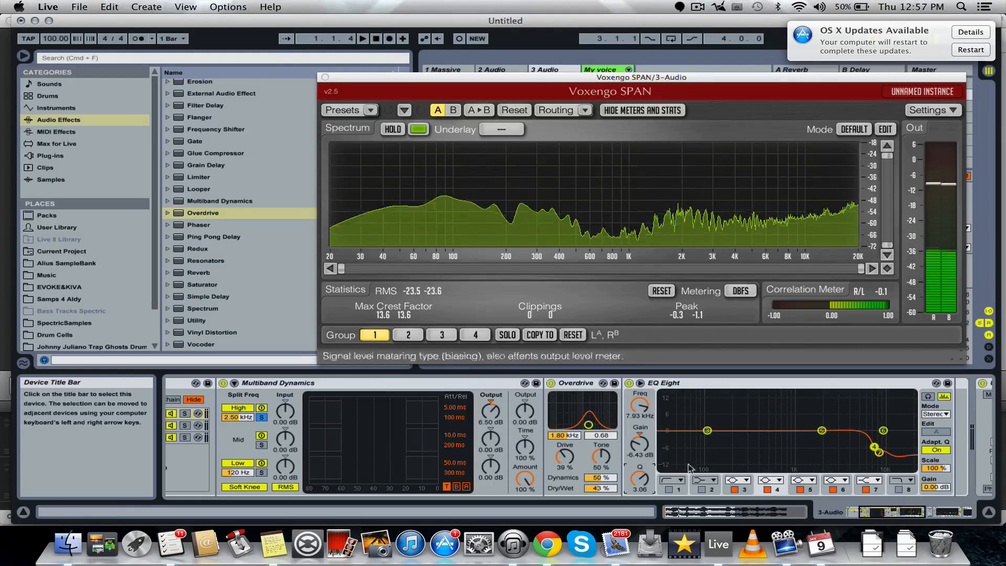
Step: Add a second EQ Eight before Voxengo SPAN, dip band 5 and set band 4 to -8.06 dB at 284 Hz, Q 1.19
scroll(813, 419, "right", 10)
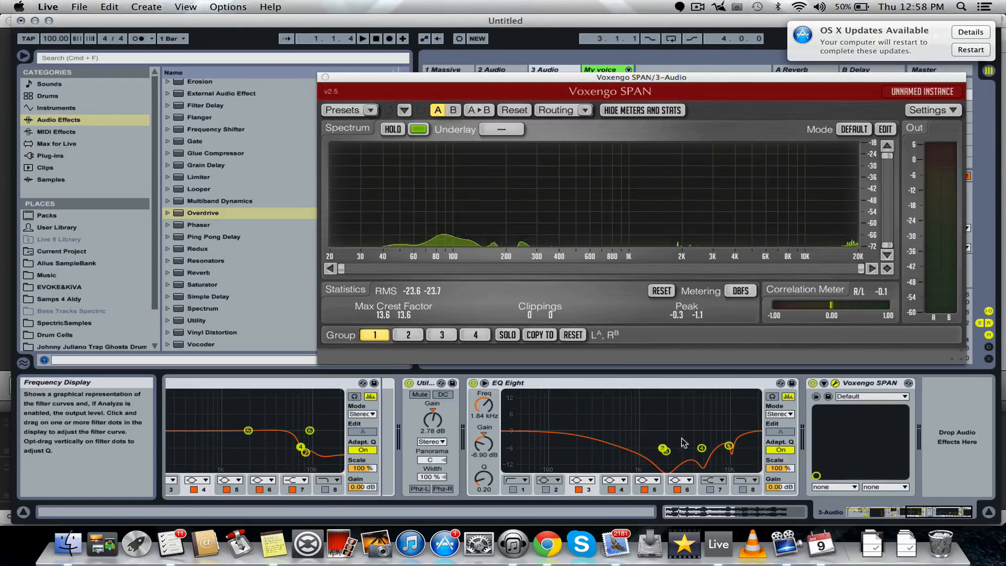
double_click(654, 387)
scroll(203, 186, "up", 4)
left_click_drag(202, 153, 497, 457)
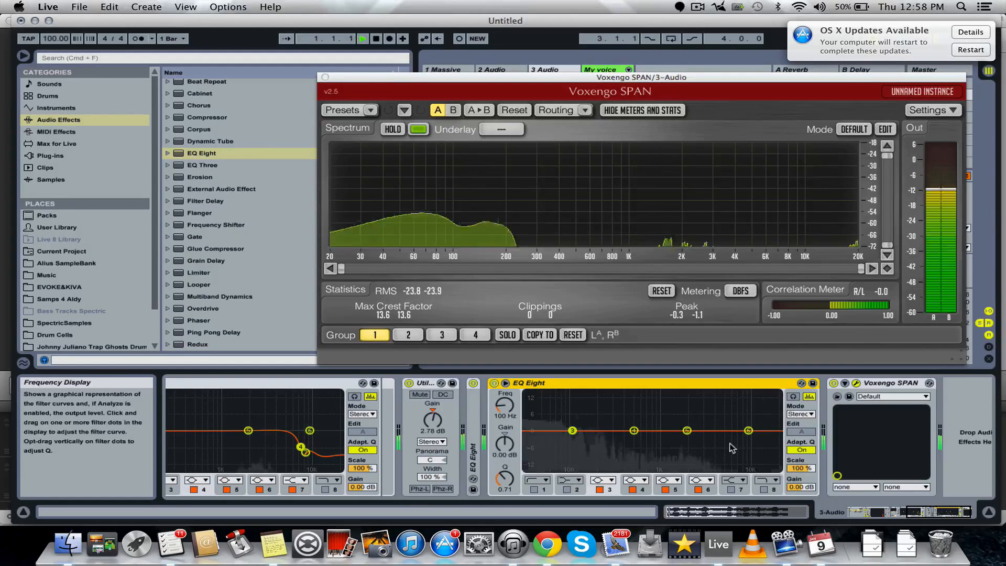
left_click_drag(682, 431, 613, 454)
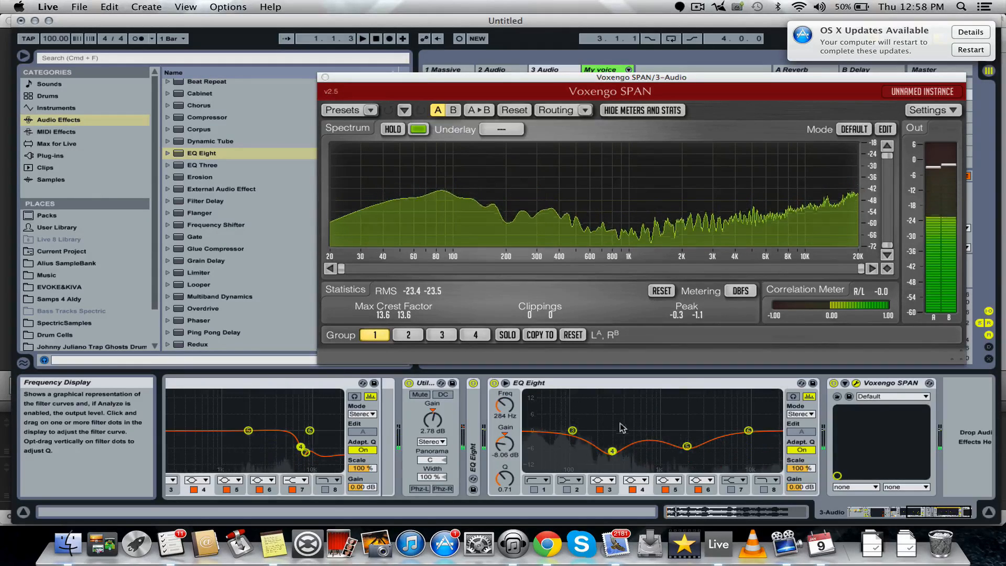
left_click_drag(504, 477, 505, 468)
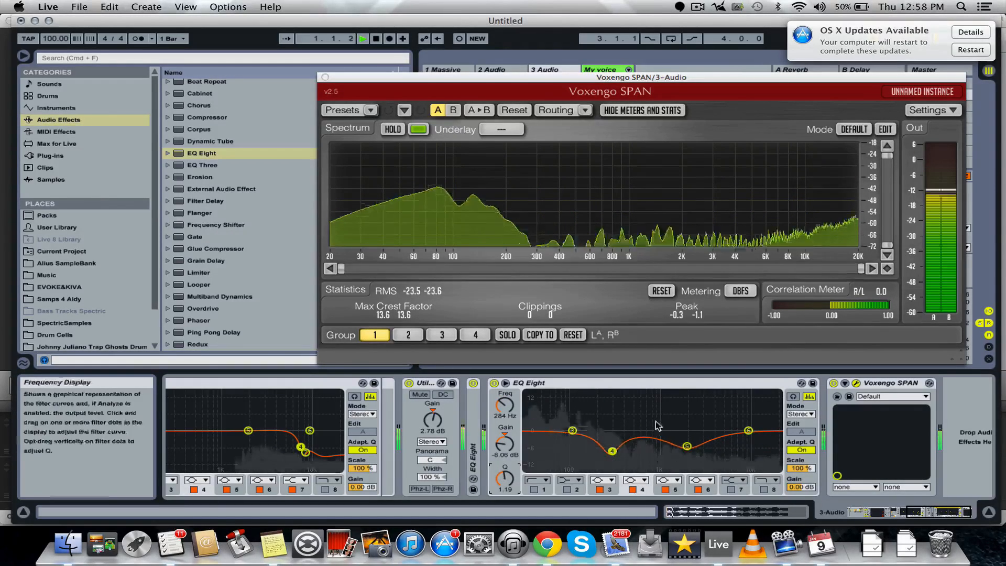
Step: Collapse the new EQ Eight and add Multiband Dynamics after it with outputs of 5.00 dB high, 4.90 dB mid and 5.30 dB low
double_click(616, 392)
double_click(601, 383)
scroll(249, 231, "up", 1)
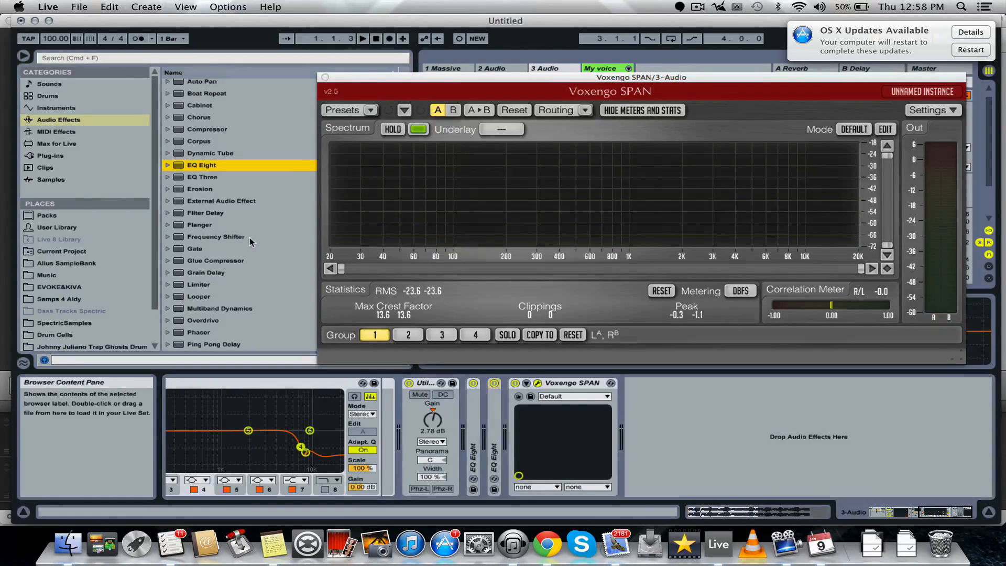
left_click_drag(205, 309, 488, 391)
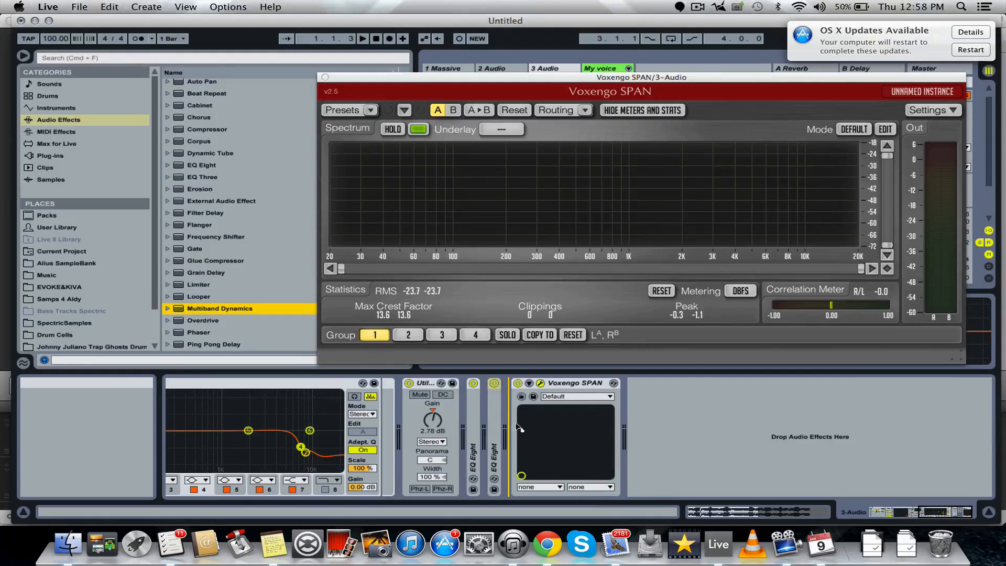
left_click_drag(519, 428, 521, 428)
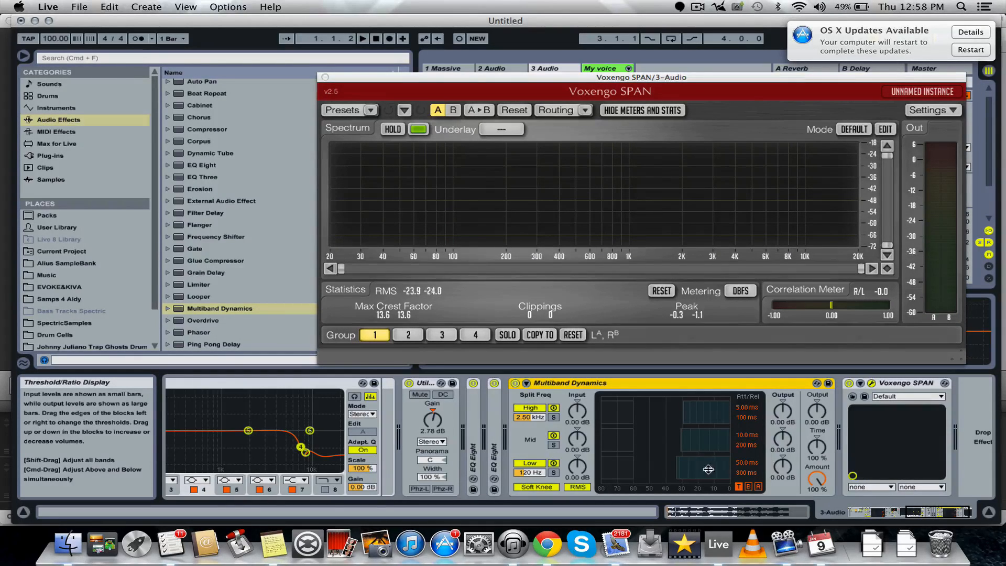
key("space")
left_click_drag(784, 468, 783, 411)
scroll(562, 444, "left", 1)
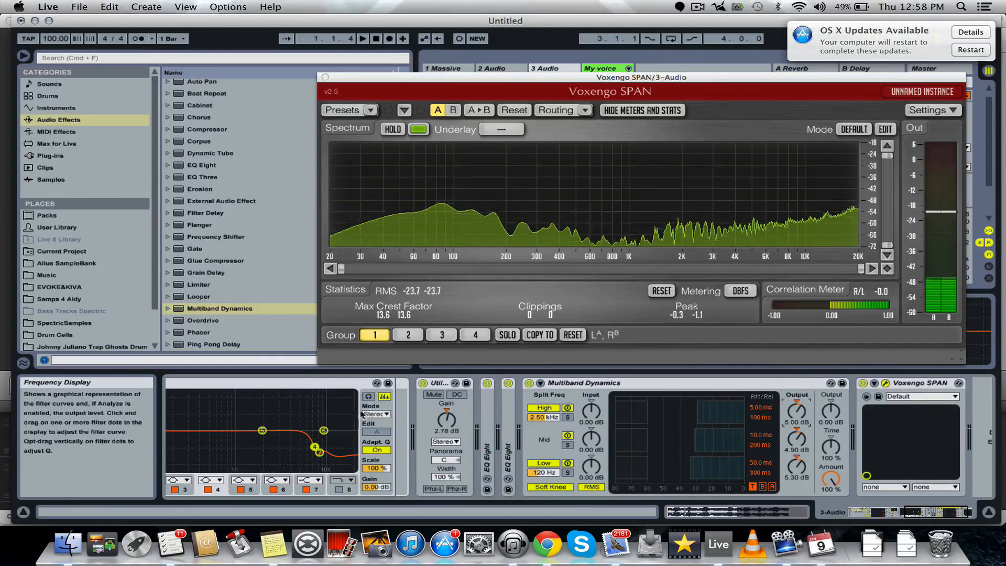
Step: Add an EQ Eight after the last Multiband Dynamics, enable band 7 at -3.60 dB and 10.0 kHz, and play the bass
scroll(229, 288, "up", 5)
left_click_drag(203, 285, 802, 410)
left_click(710, 490)
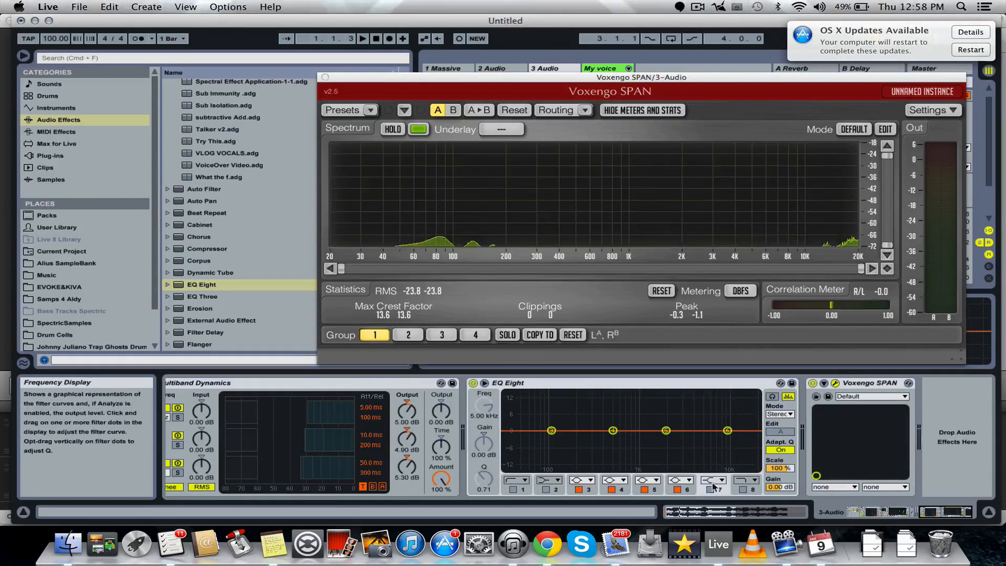
key("space")
left_click_drag(701, 430, 727, 442)
scroll(566, 465, "left", 20)
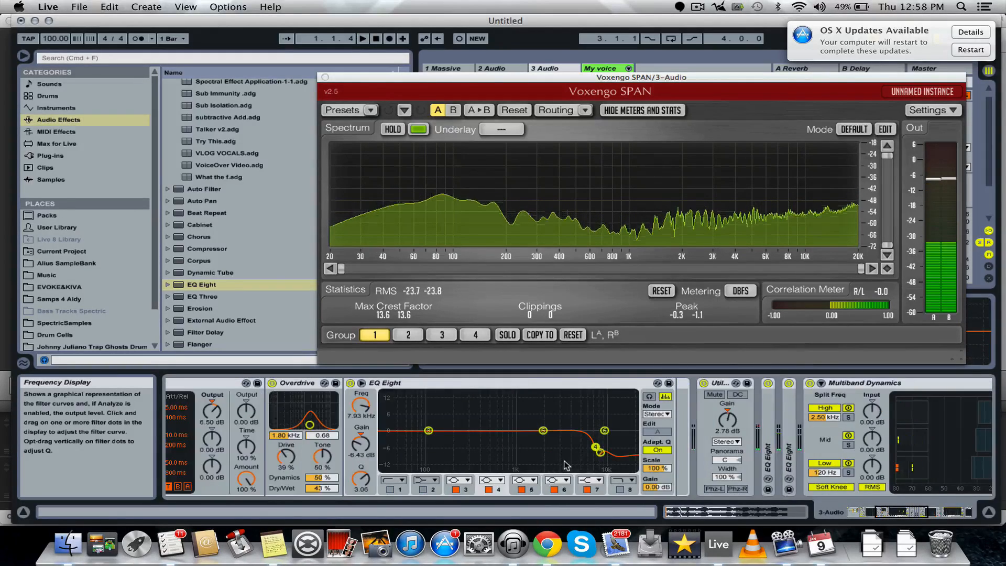
key("space")
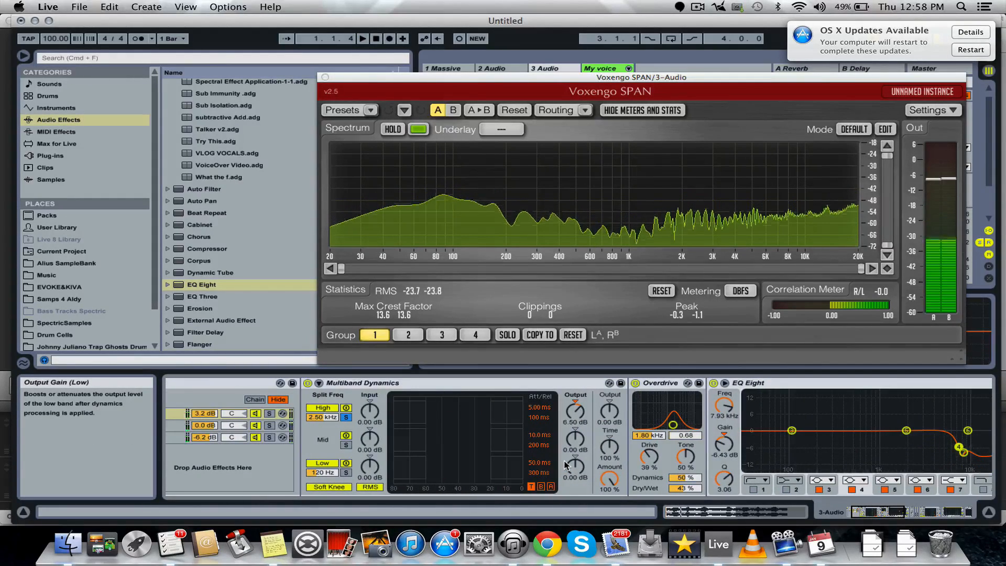
scroll(227, 392, "right", 15)
key("space")
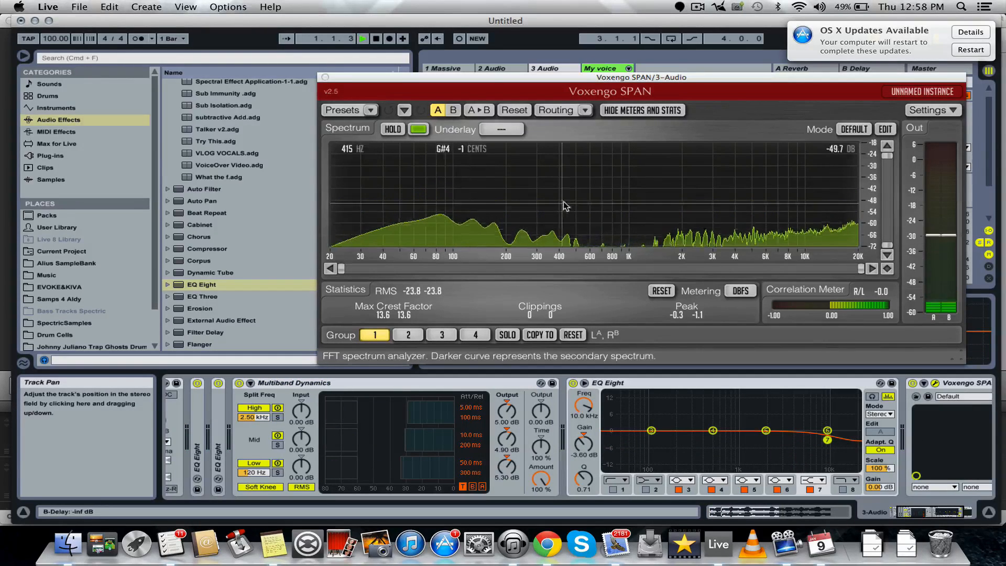
Step: Close the Voxengo SPAN window and collapse the final Multiband Dynamics and EQ Eight devices
left_click(326, 77)
double_click(310, 383)
double_click(312, 383)
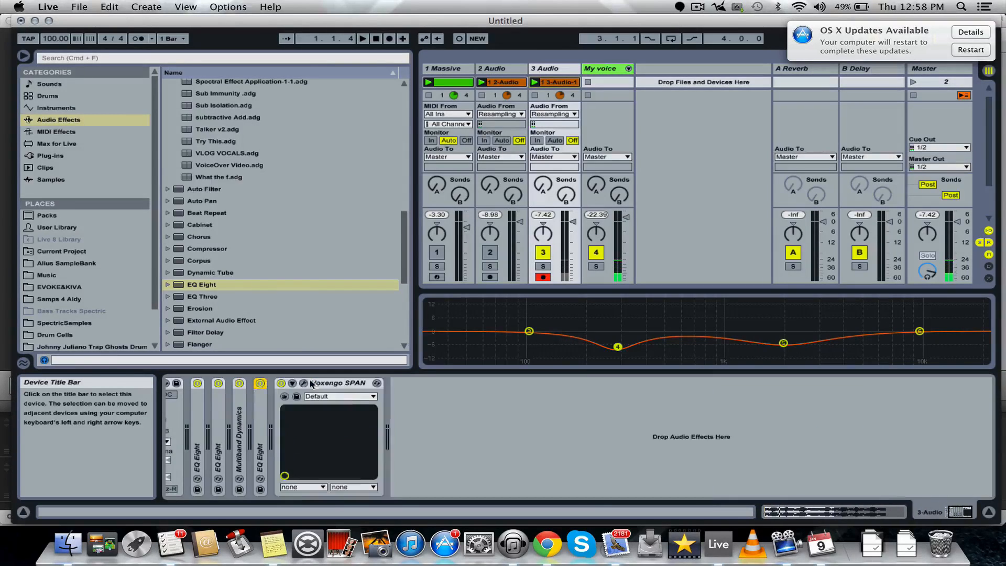
scroll(490, 418, "left", 5)
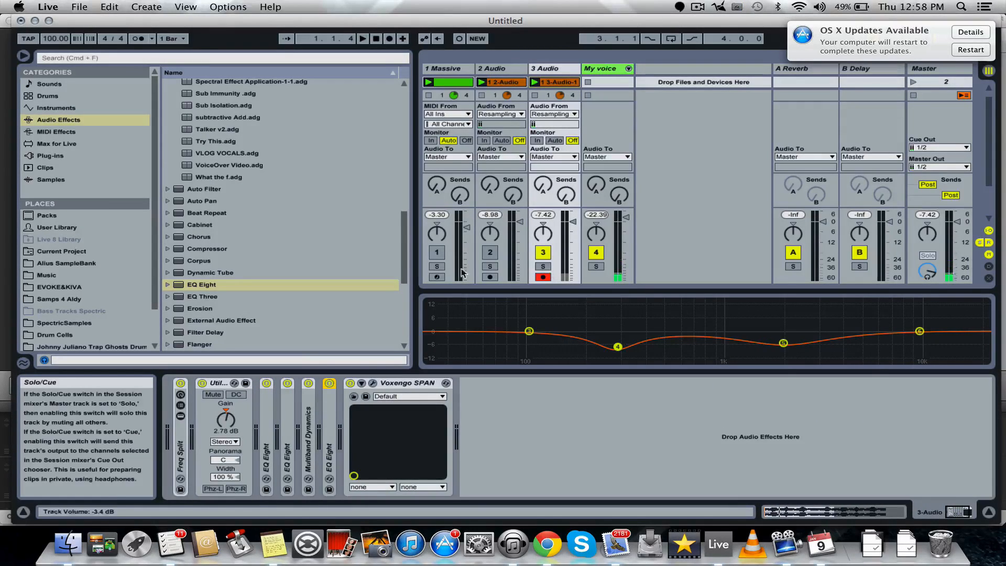
Step: Activate the 1 Massive track, group its effects from Freq Split through Voxengo SPAN into a rack and bypass that rack
left_click(437, 252)
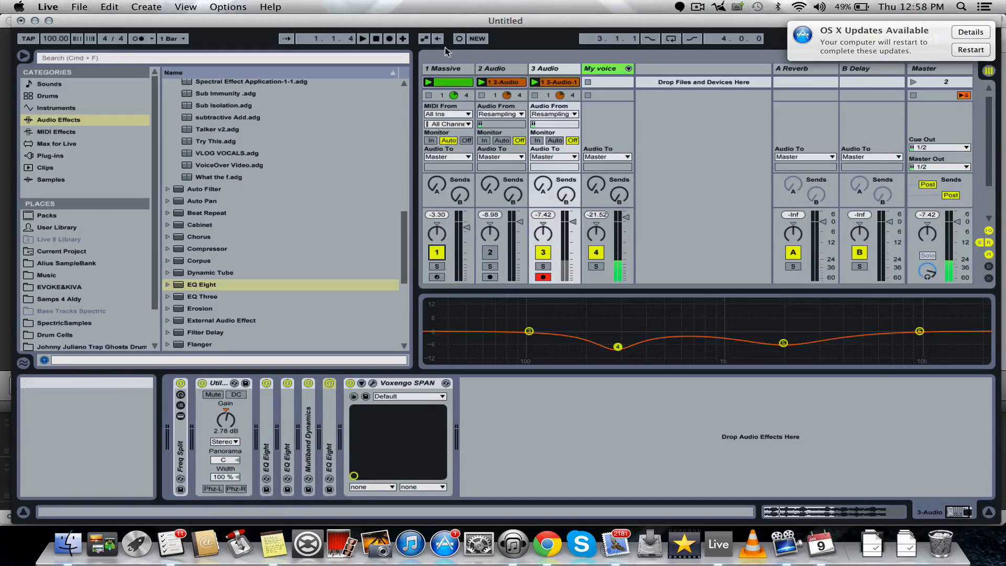
left_click(445, 69)
left_click(297, 434)
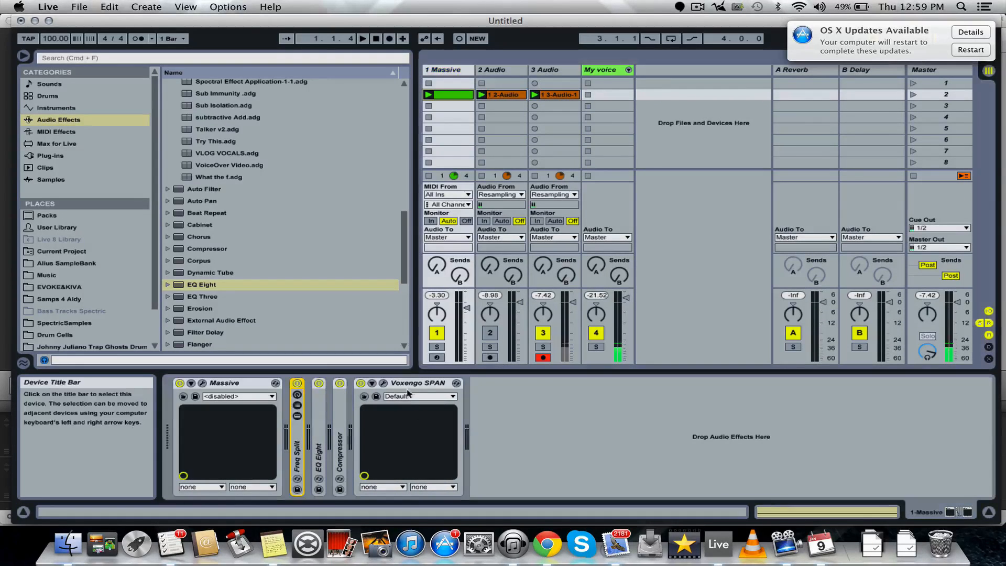
key("super+g")
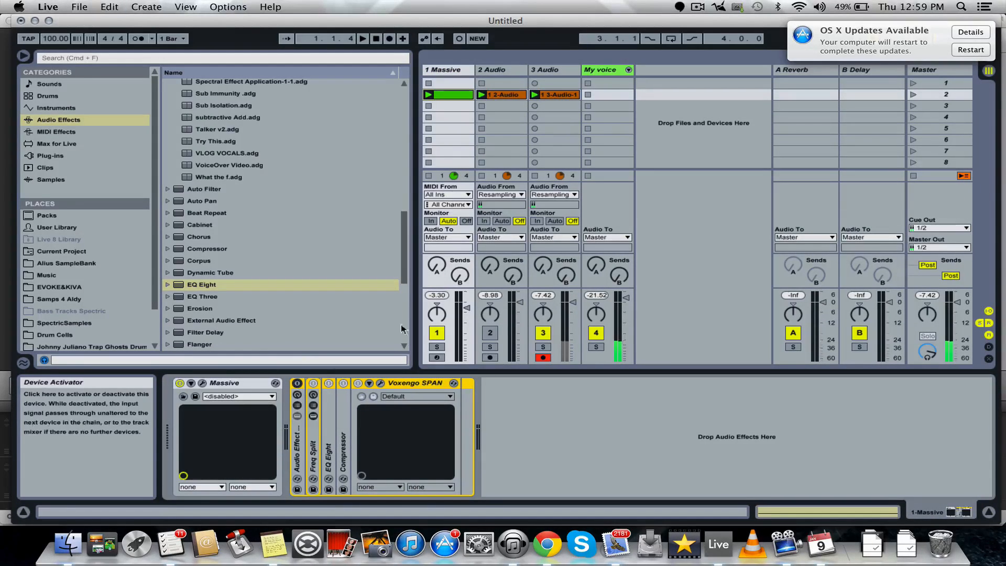
Step: Listen to the unprocessed Massive sound for comparison, return to an armed 3 Audio track and deactivate the Massive track
left_click(437, 357)
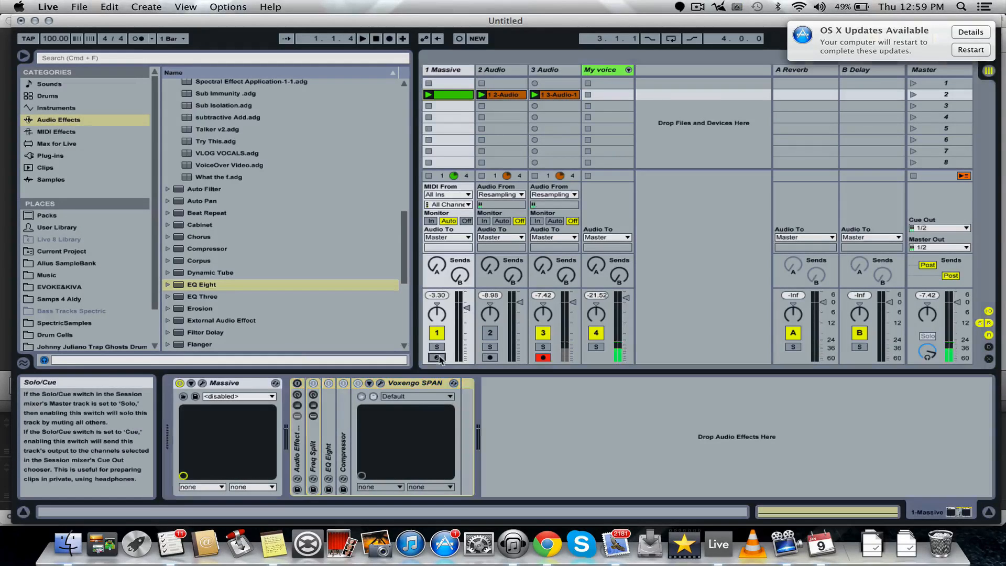
left_click(543, 358)
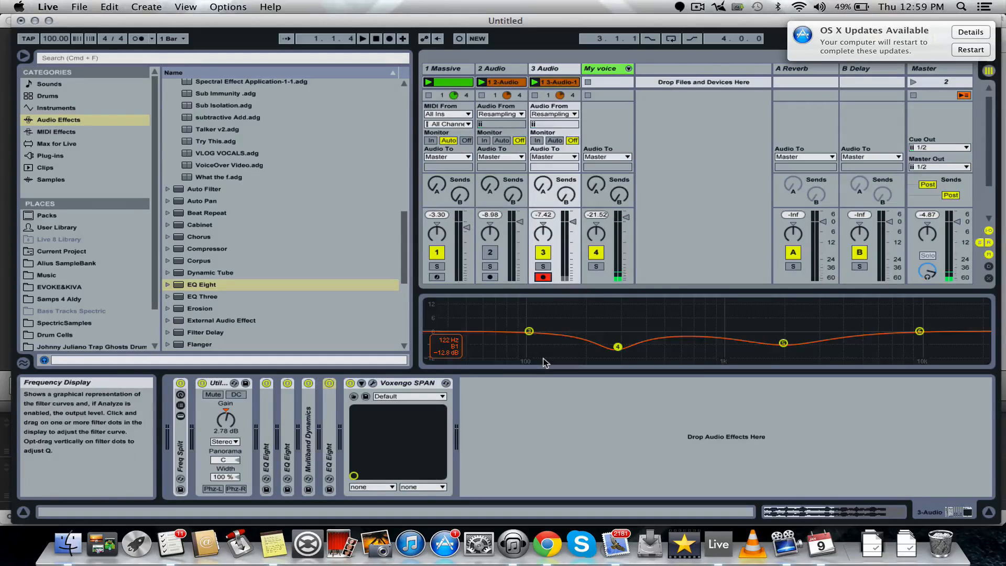
left_click(437, 253)
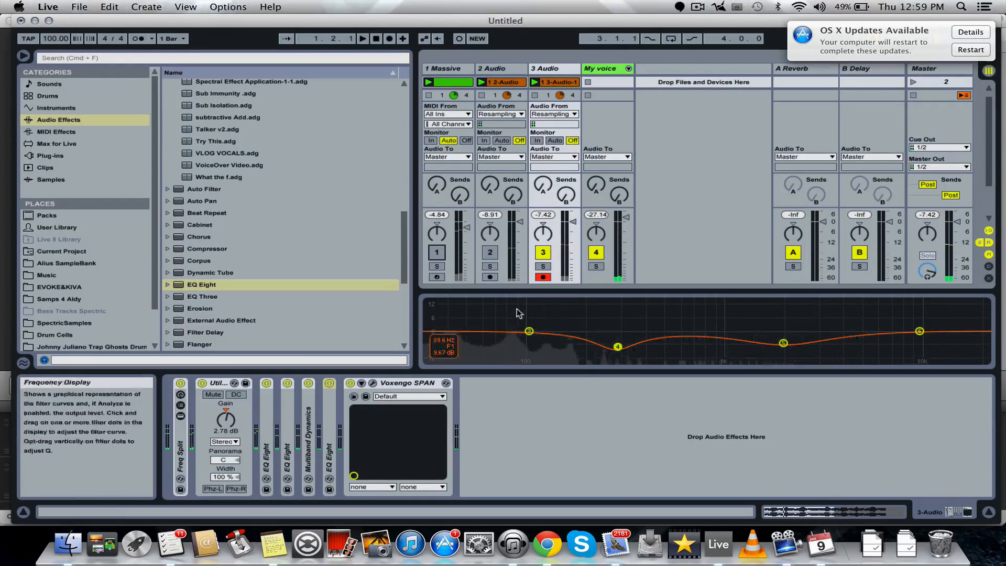
Step: Add a Utility before Voxengo SPAN on the 3 Audio track and set its gain to 6.00 dB
scroll(250, 234, "down", 5)
left_click_drag(201, 321, 389, 424)
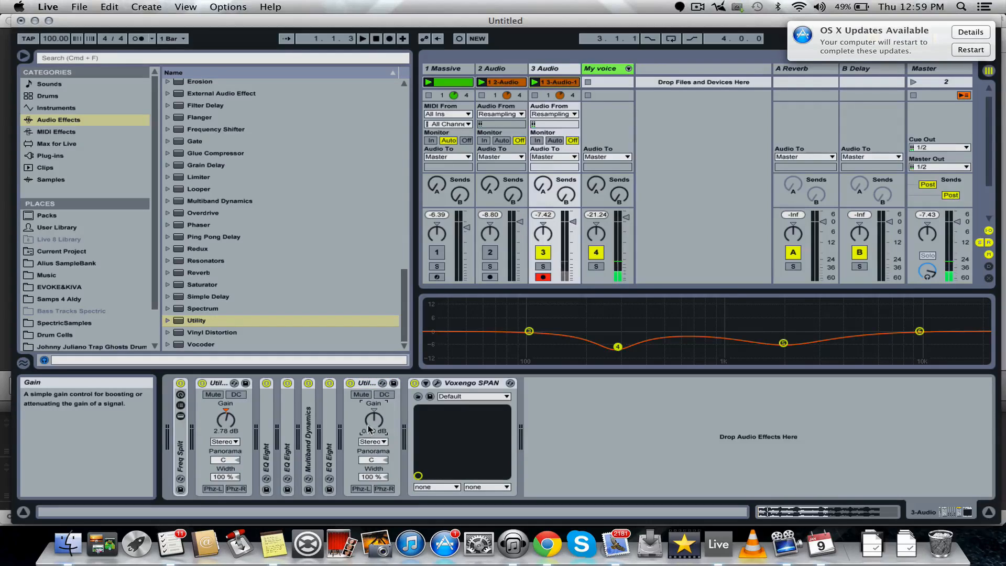
key("space")
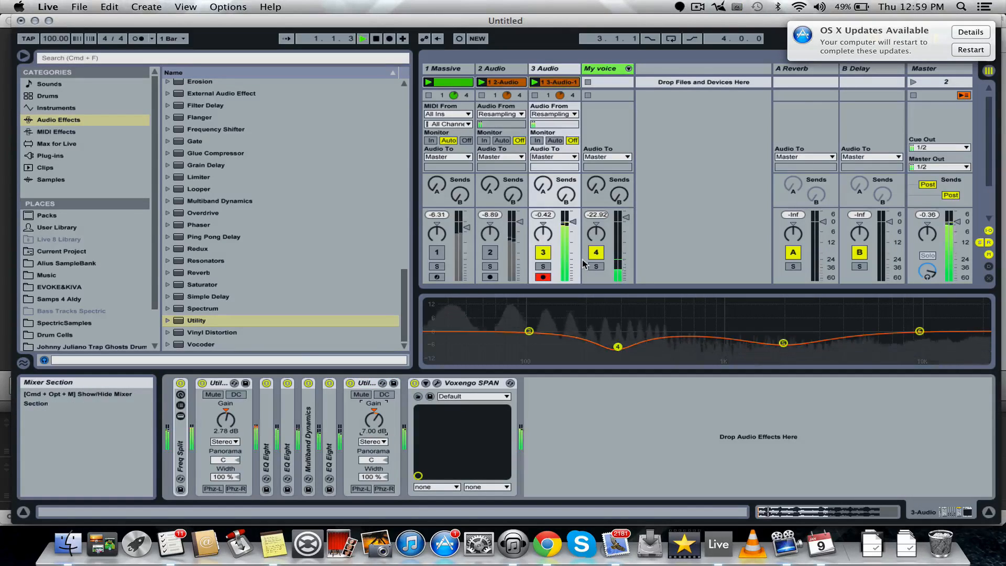
key("space")
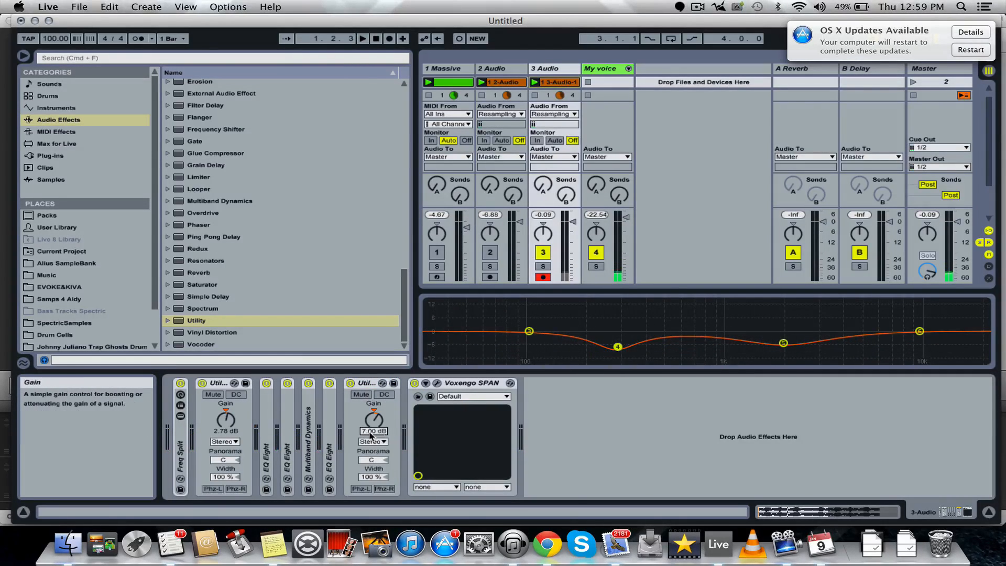
key("space")
Step: Examine the processed bass's spectrum in the Voxengo SPAN window, close the window and stop playback
left_click(436, 383)
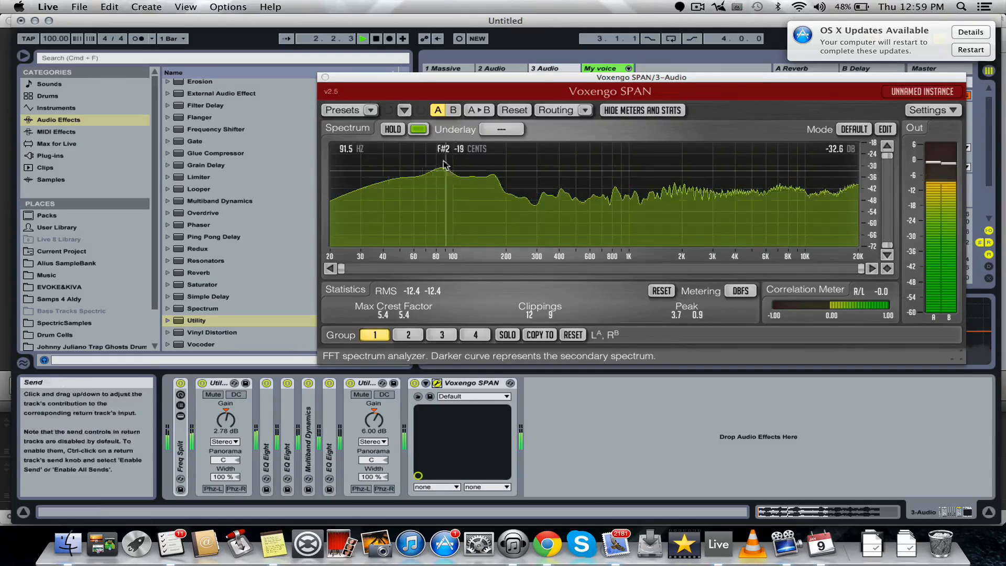
left_click(326, 77)
key("space")
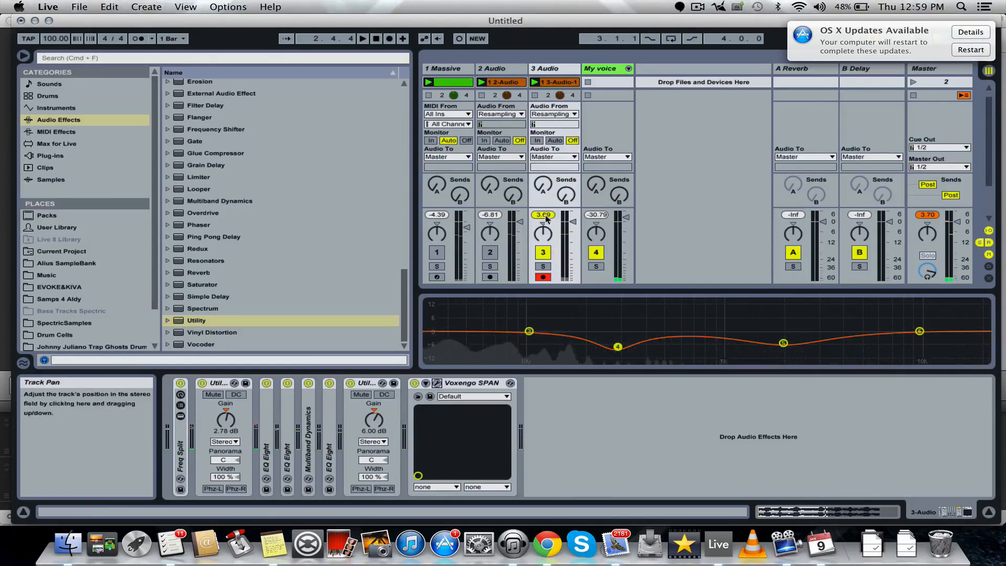
Step: Lower the last Utility's gain to 3.33 dB on the 3 Audio track and collapse both Utility devices and Voxengo SPAN
left_click(555, 81)
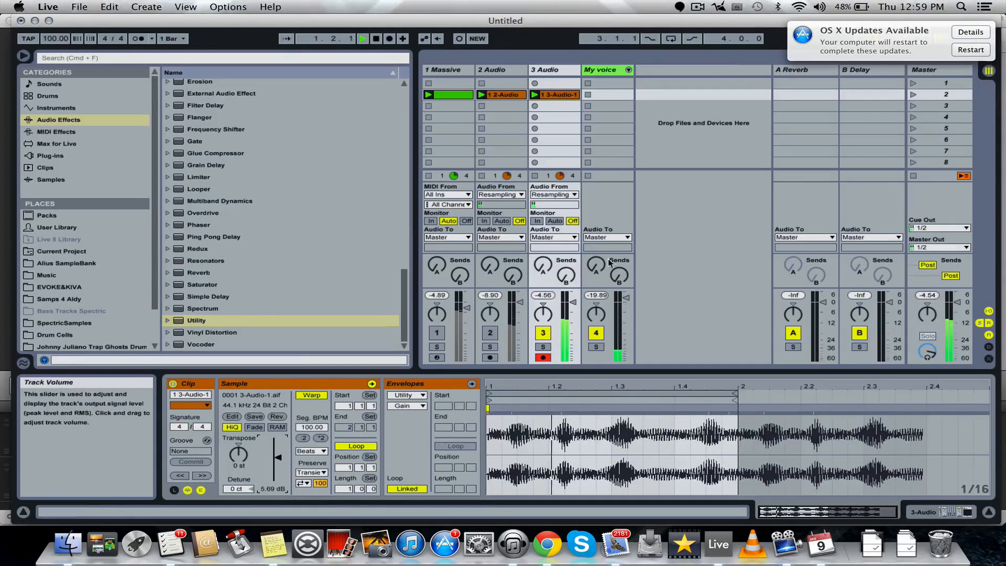
double_click(572, 71)
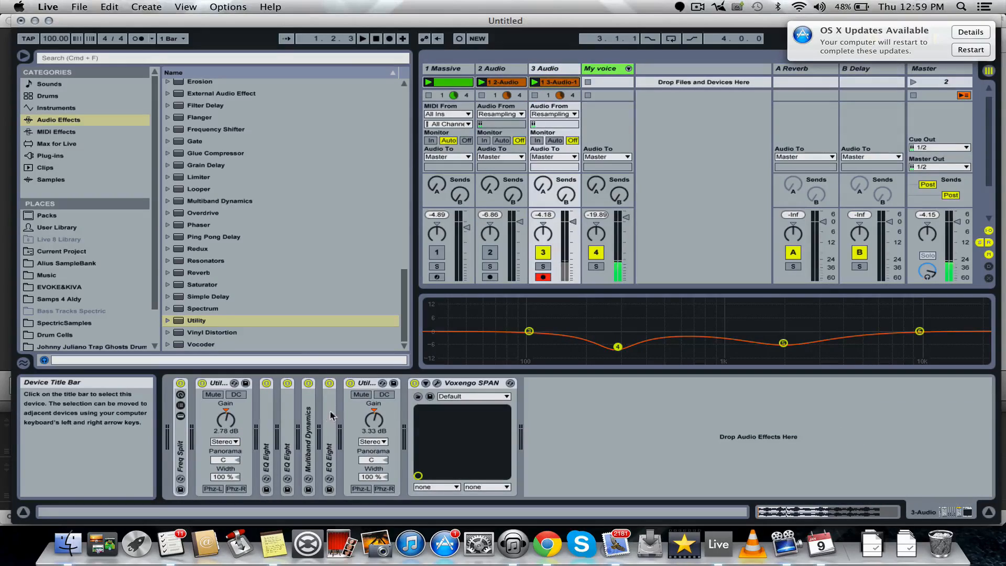
double_click(463, 384)
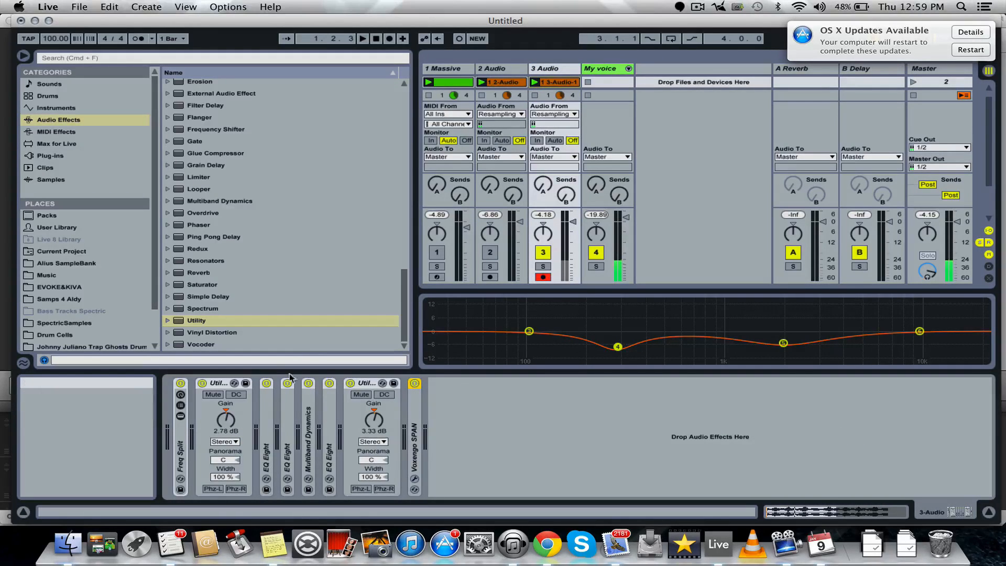
double_click(224, 384)
double_click(339, 385)
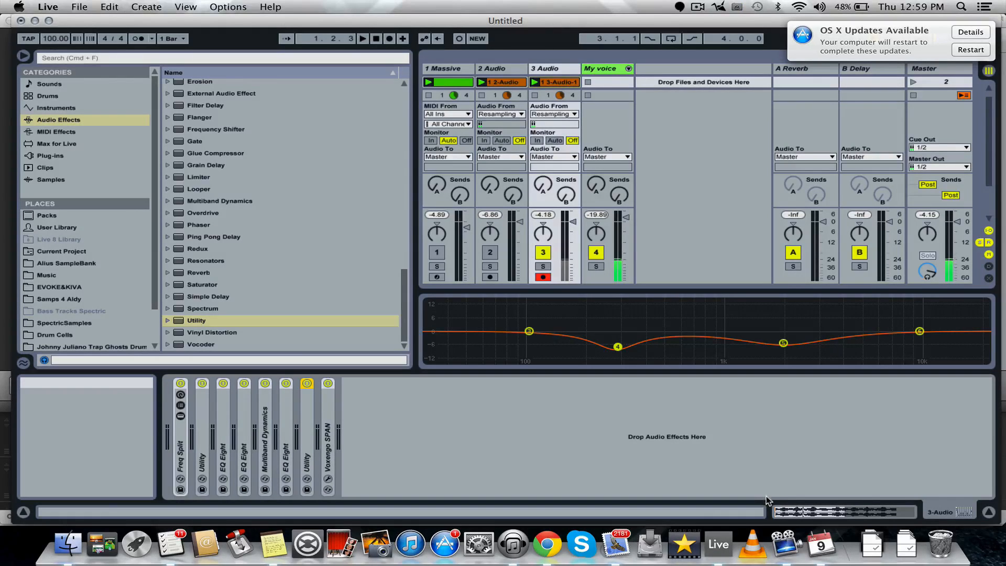
Step: Insert a new audio track after 3 Audio, arm it for recording and set its input source to Resampling
double_click(561, 83)
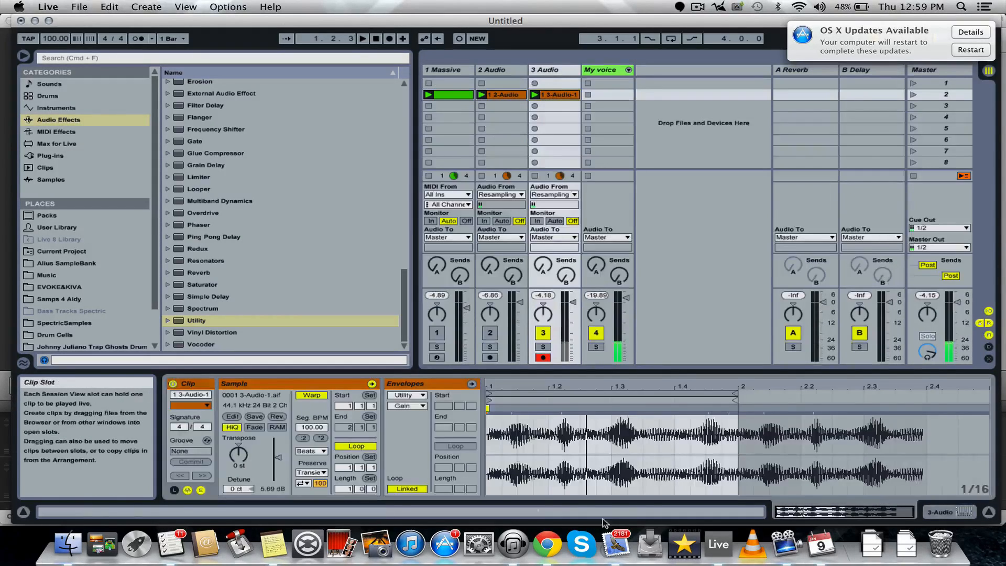
right_click(548, 71)
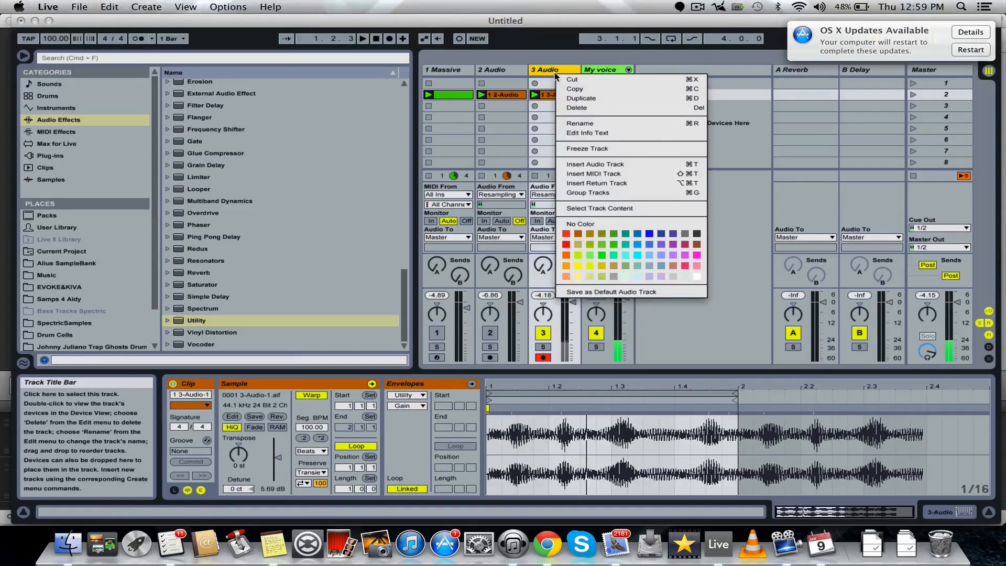
left_click(611, 164)
left_click(597, 358)
left_click(606, 194)
left_click(610, 229)
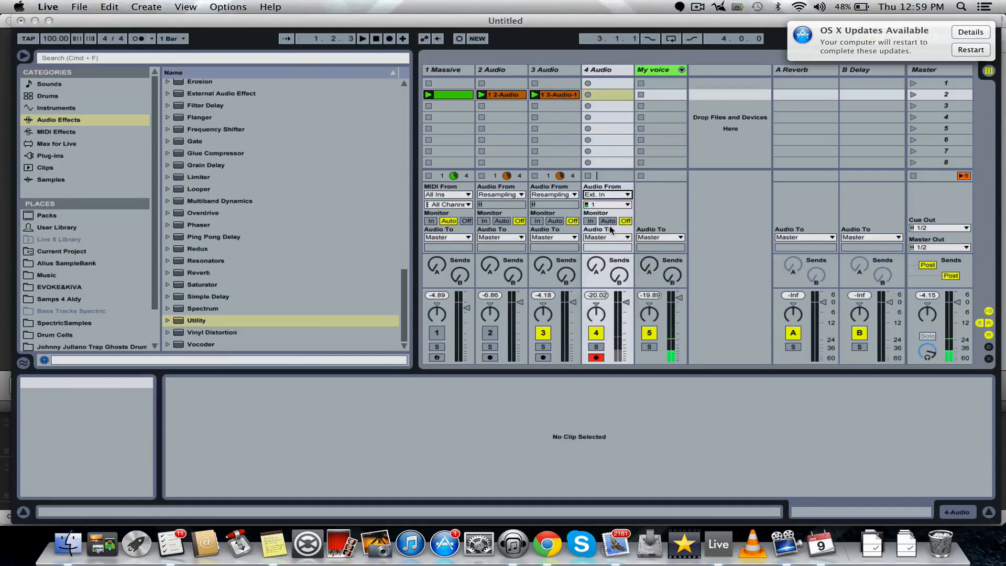
Step: Record the processed bass into the second clip slot of 4 Audio, muting the My voice track during the take
left_click(588, 95)
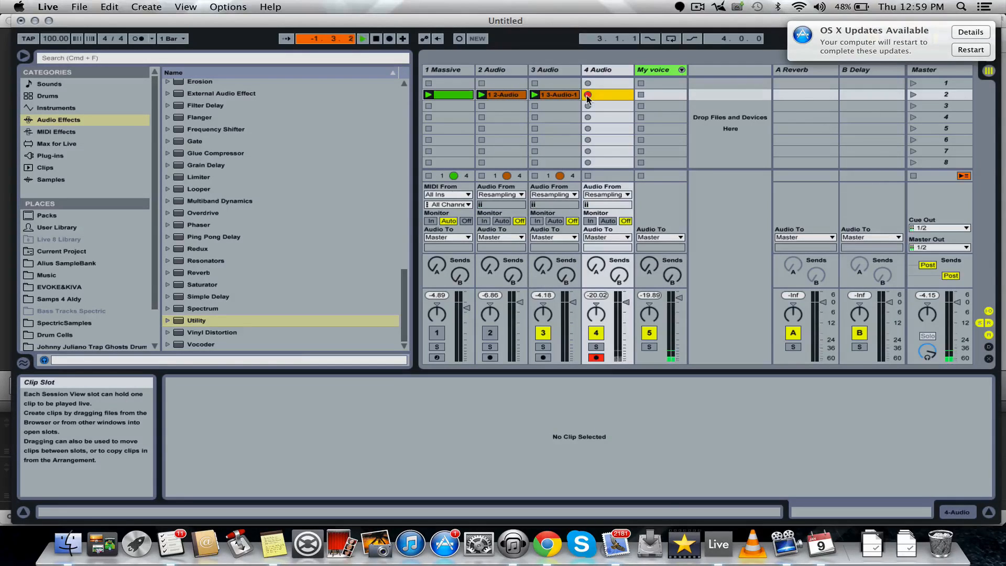
left_click(649, 333)
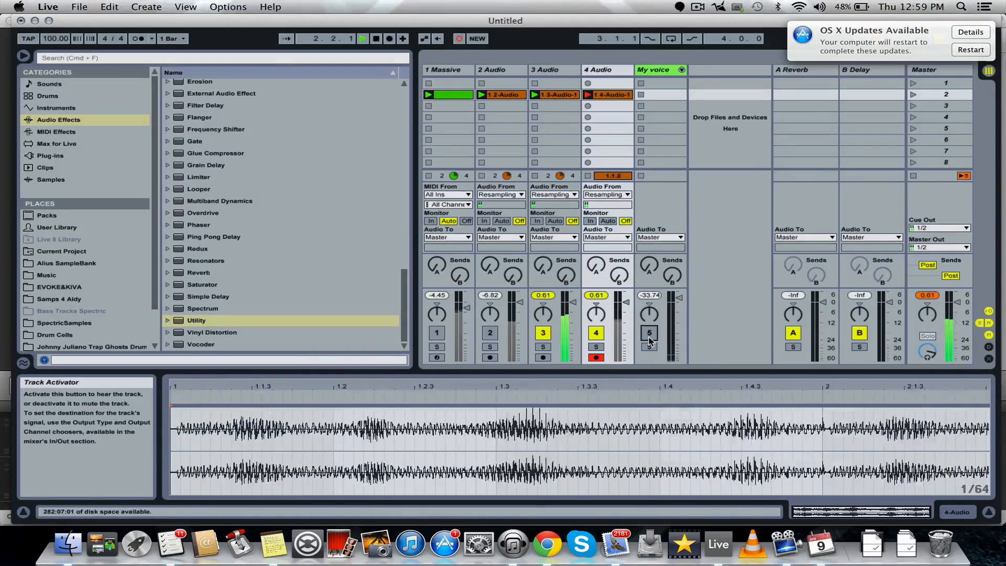
left_click(649, 333)
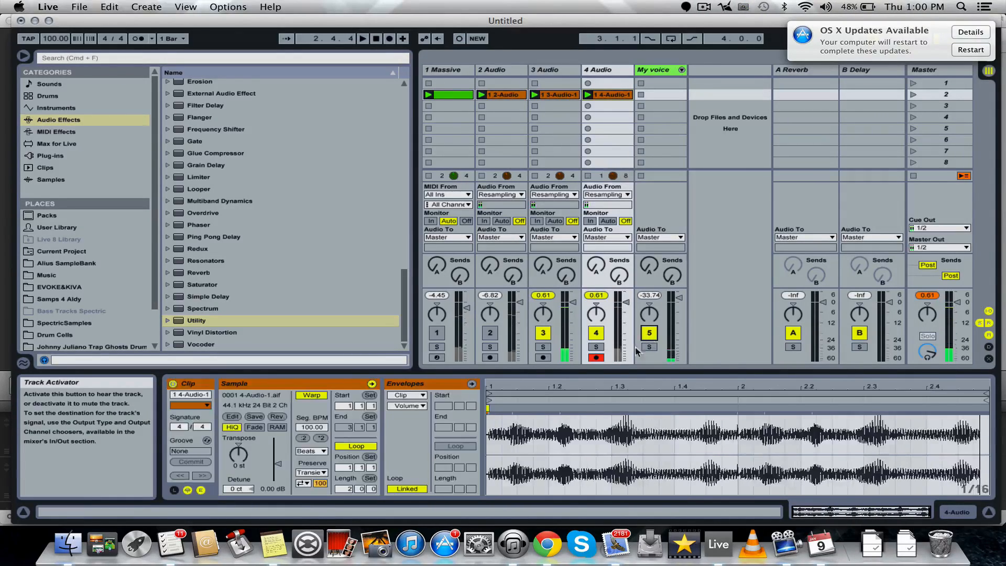
Step: Deactivate the 3 Audio track and set the gain of the recorded 4 Audio clip to -0.71 dB
left_click(606, 72)
left_click(596, 348)
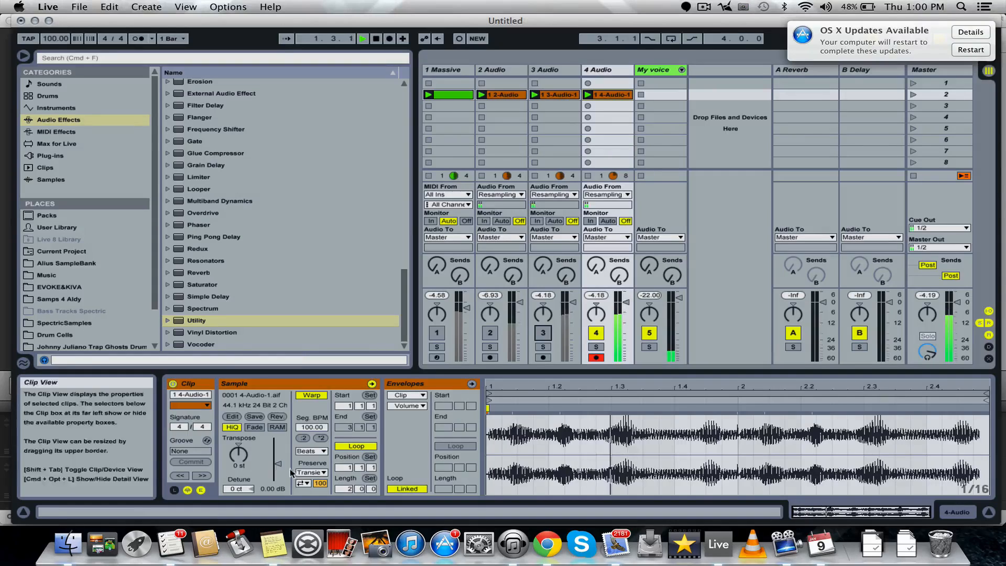
left_click_drag(278, 464, 278, 466)
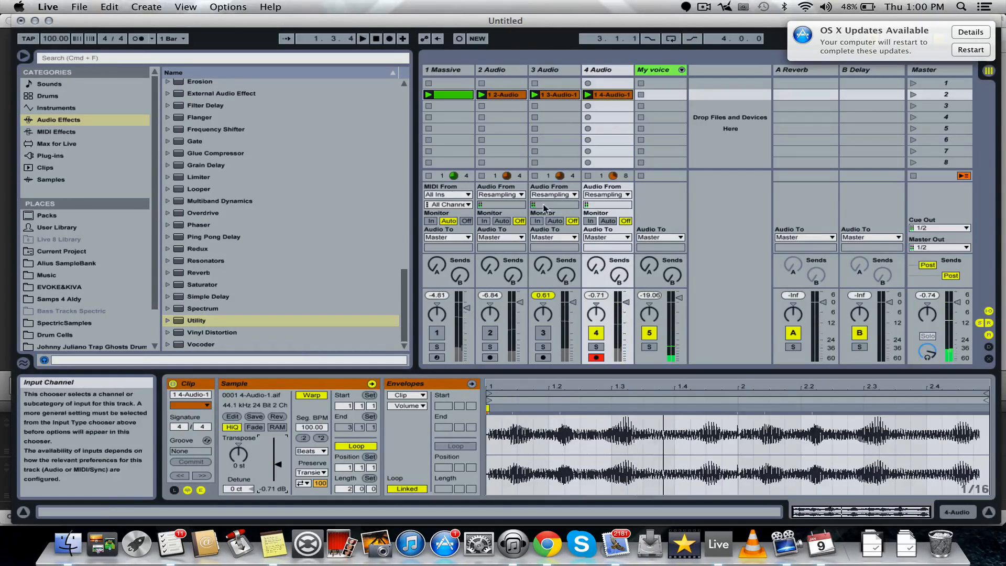
Step: Show the recorded 4 Audio clip's audio file in Finder
left_click(605, 68)
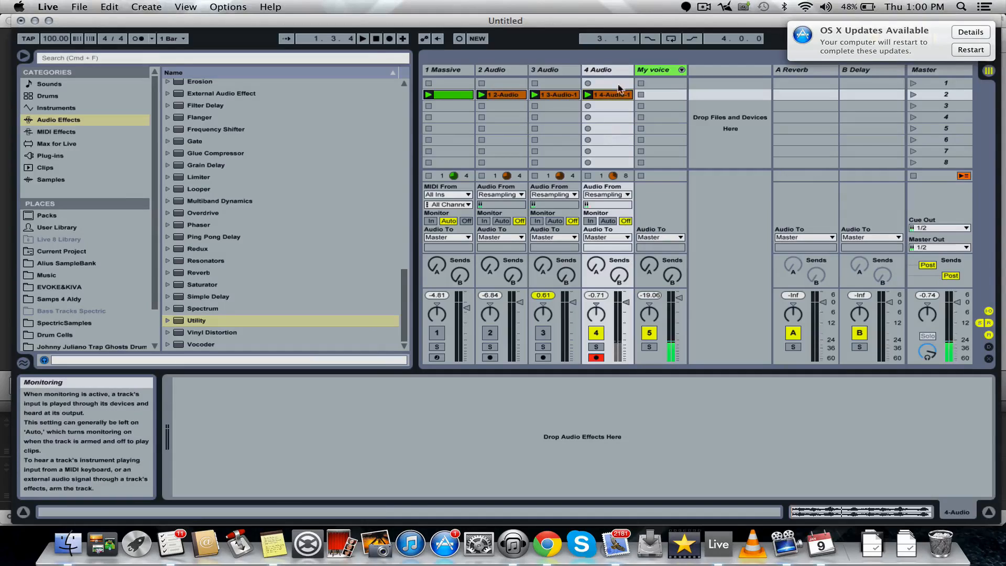
scroll(272, 252, "up", 15)
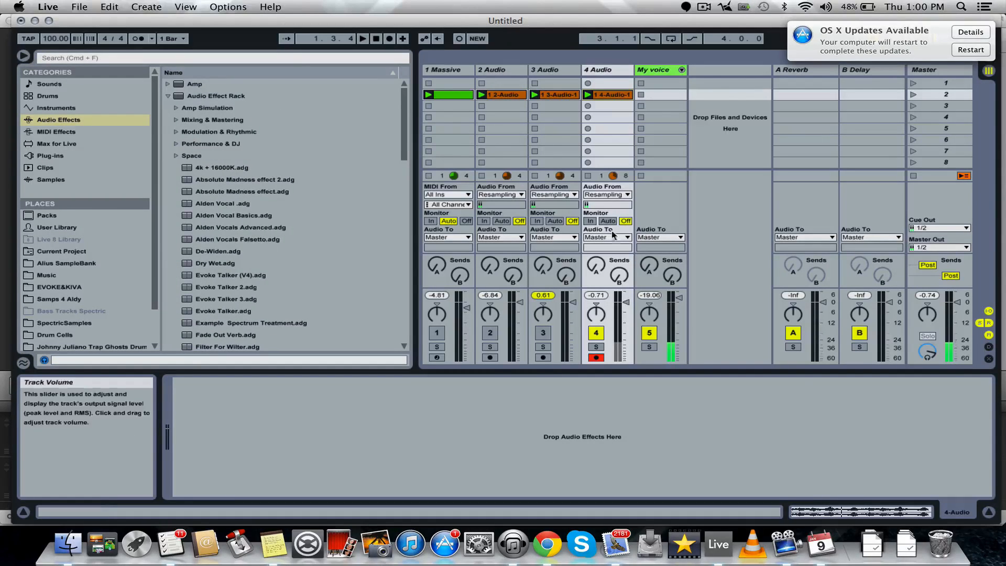
left_click(611, 95)
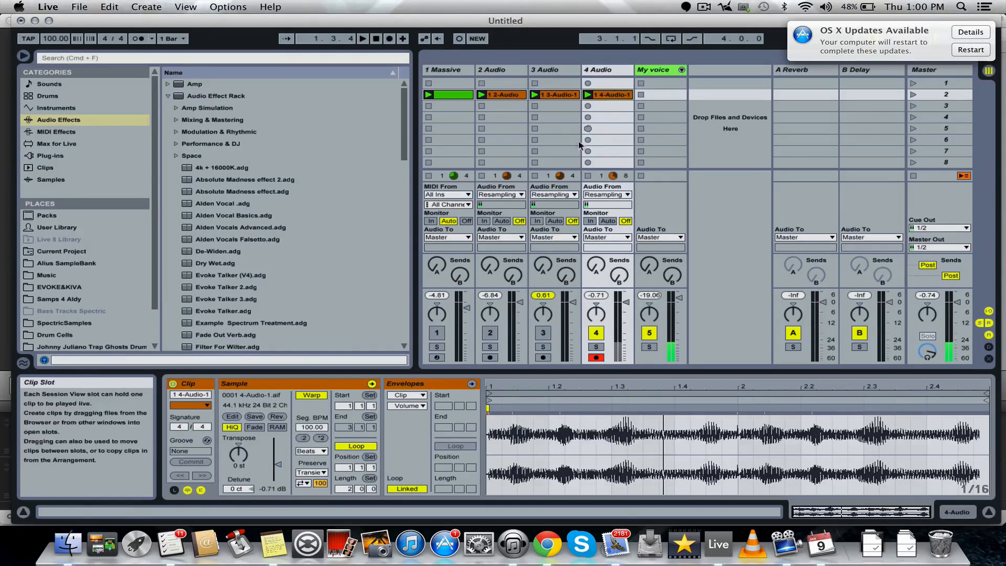
right_click(619, 96)
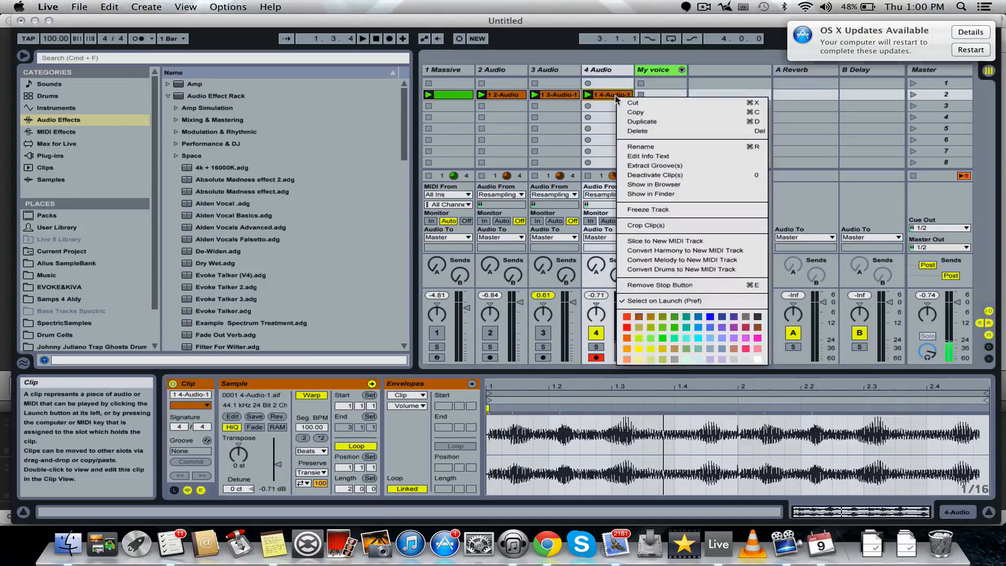
left_click(653, 194)
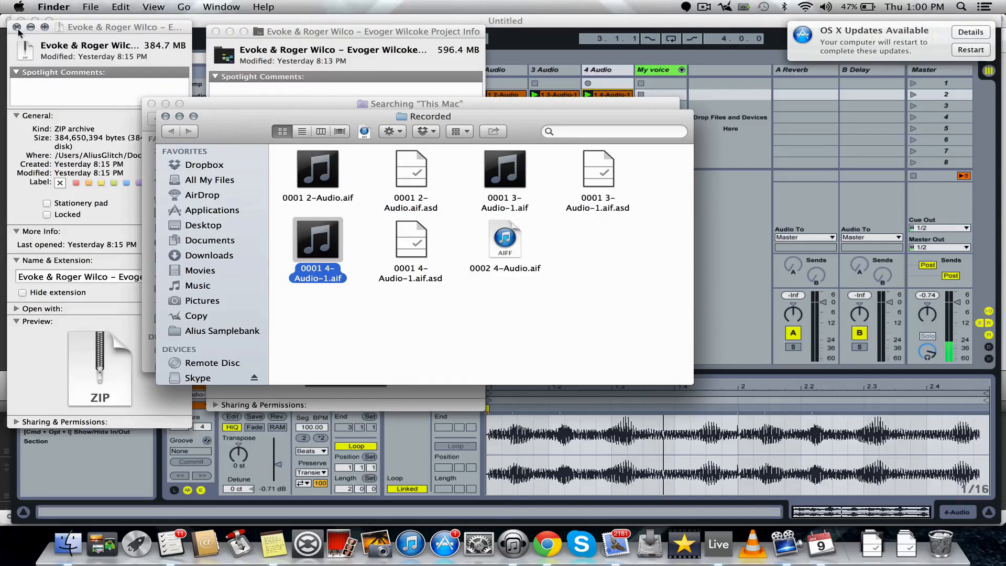
Step: Close the two file info windows and the search window, and move the Recorded folder window aside
left_click(16, 26)
left_click(216, 32)
left_click_drag(235, 119, 476, 124)
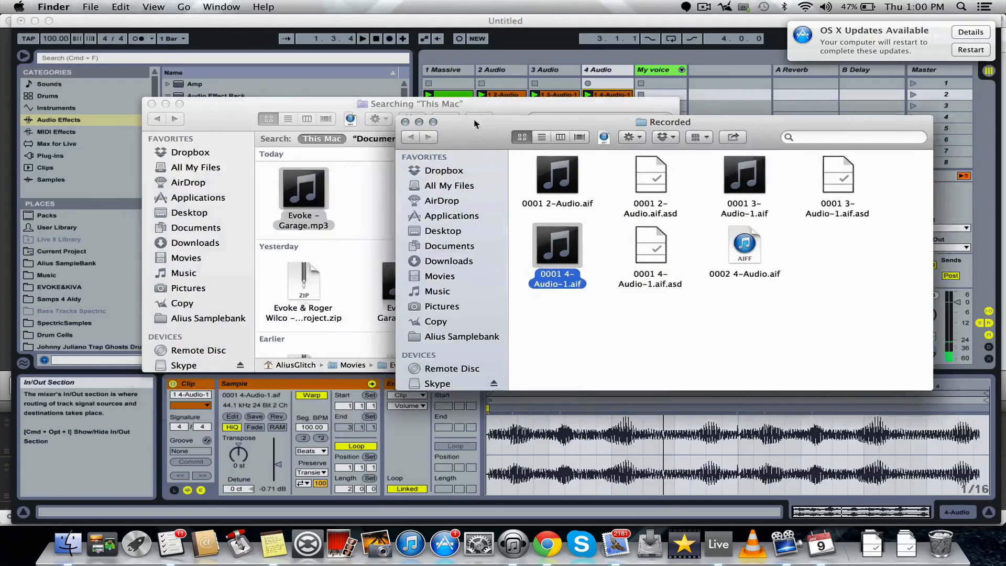
left_click(151, 104)
Step: Display the Alius SampleBank folder in Live's browser and bring the Recorded Finder window back to the front
left_click(62, 275)
left_click(63, 263)
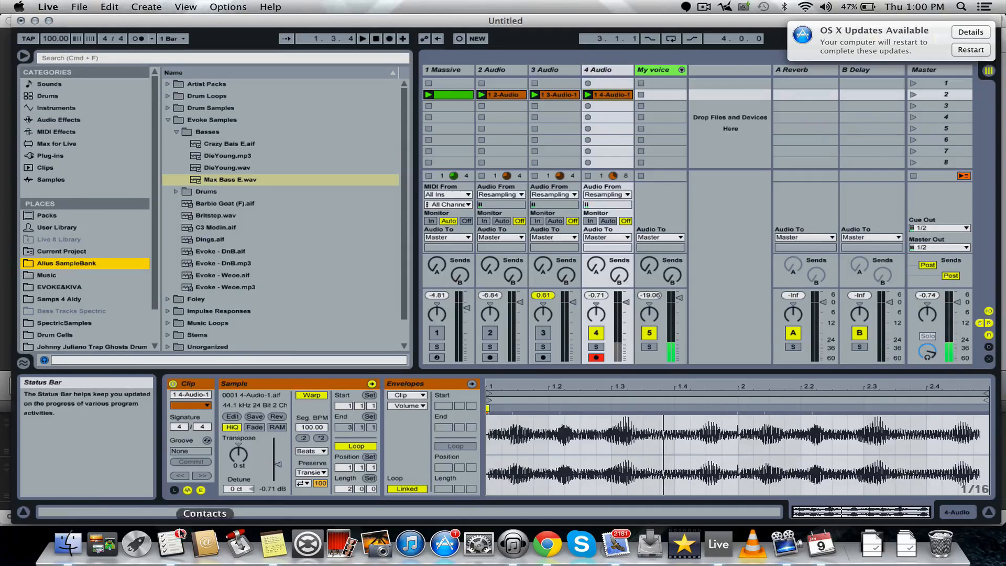
left_click(69, 543)
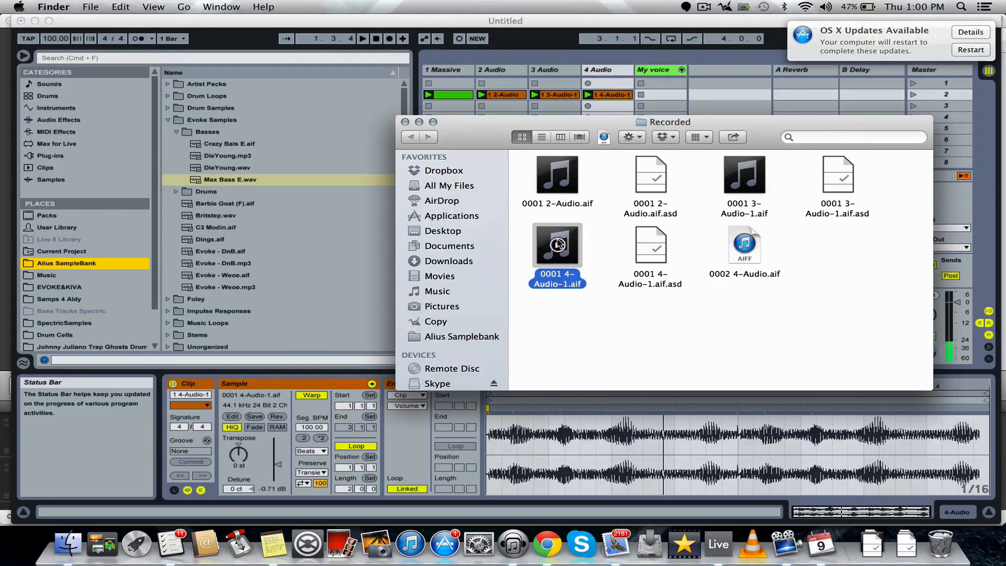
Step: Rename the file 0001 4-Audio-1.aif as Tutorial Bass.aif
left_click(558, 242)
left_click(558, 248)
left_click(562, 283)
type("Tutorial Bas")
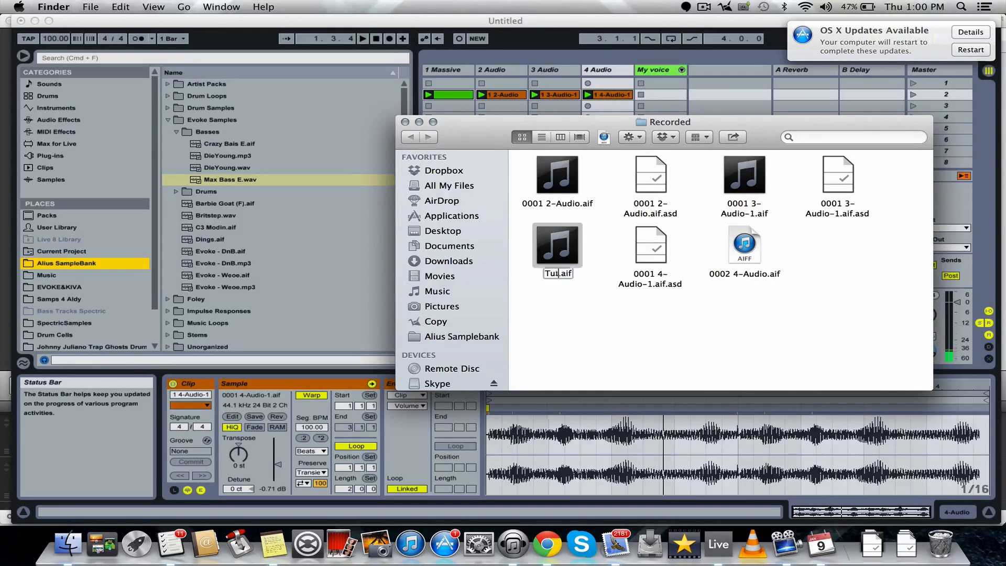
type("s")
key("Return")
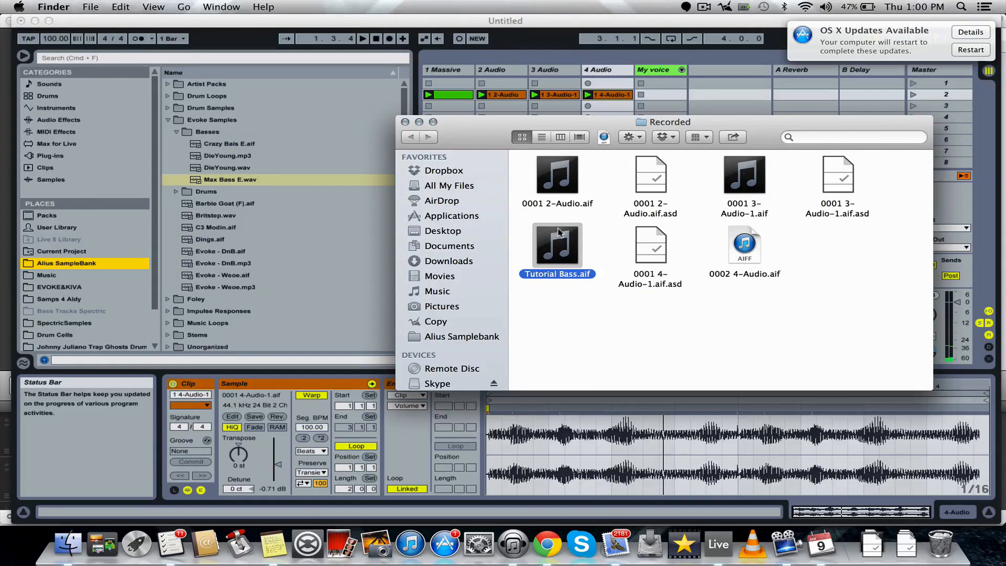
Step: Add Tutorial Bass.aif to the Basses folder of Evoke Samples, close the Recorded window and return to Live
left_click_drag(569, 230, 236, 176)
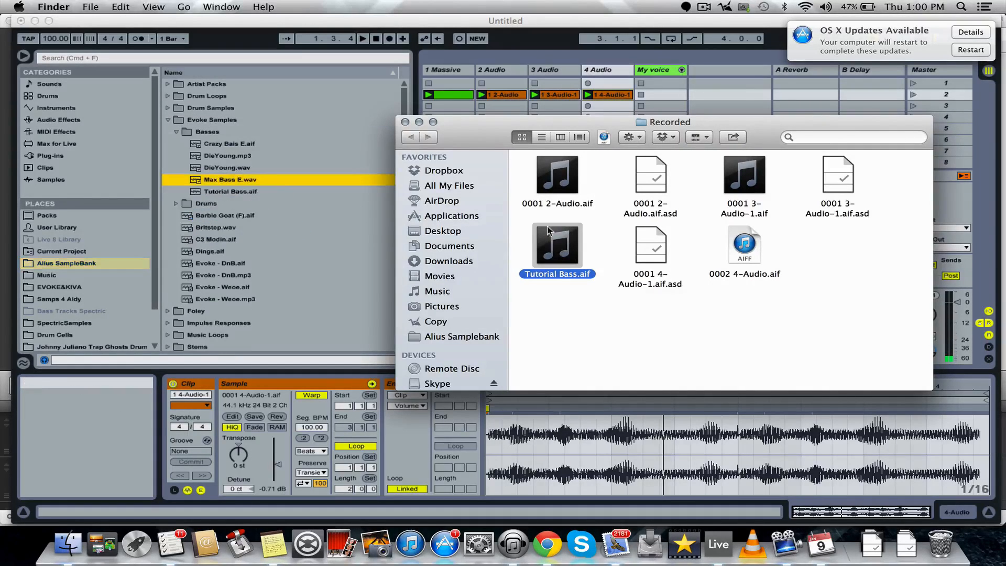
left_click(405, 122)
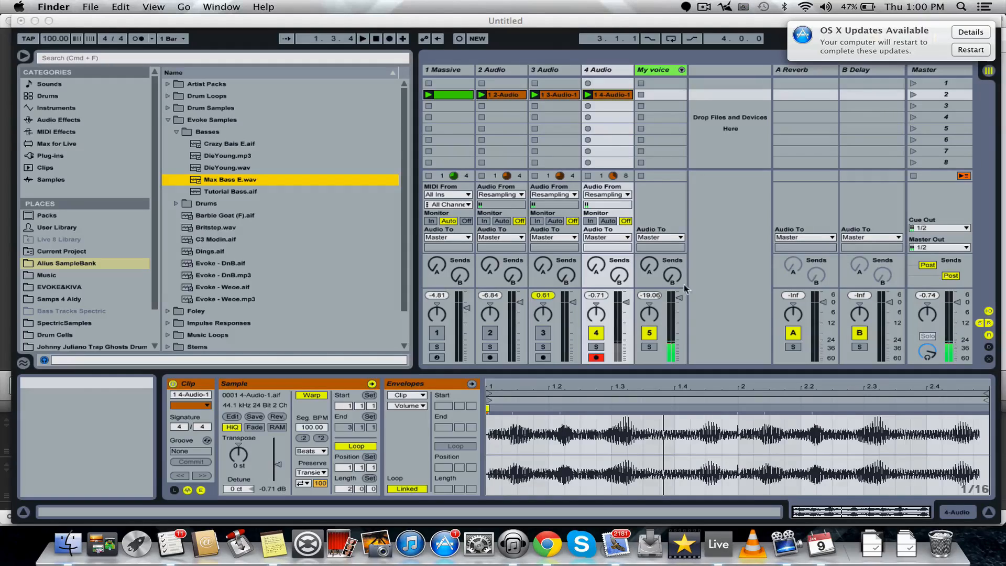
left_click(42, 110)
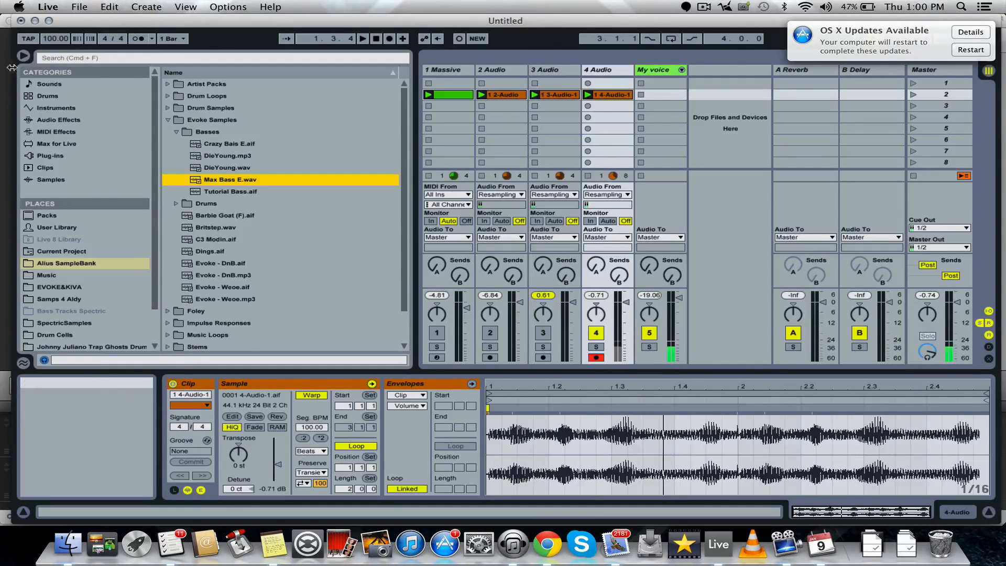
left_click(23, 55)
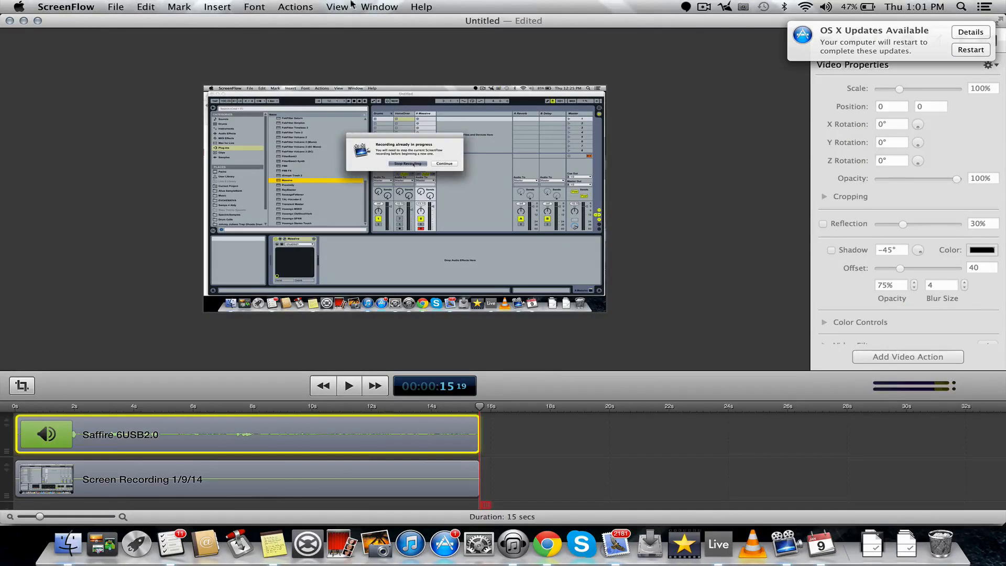
left_click(70, 7)
mouse_move(120, 6)
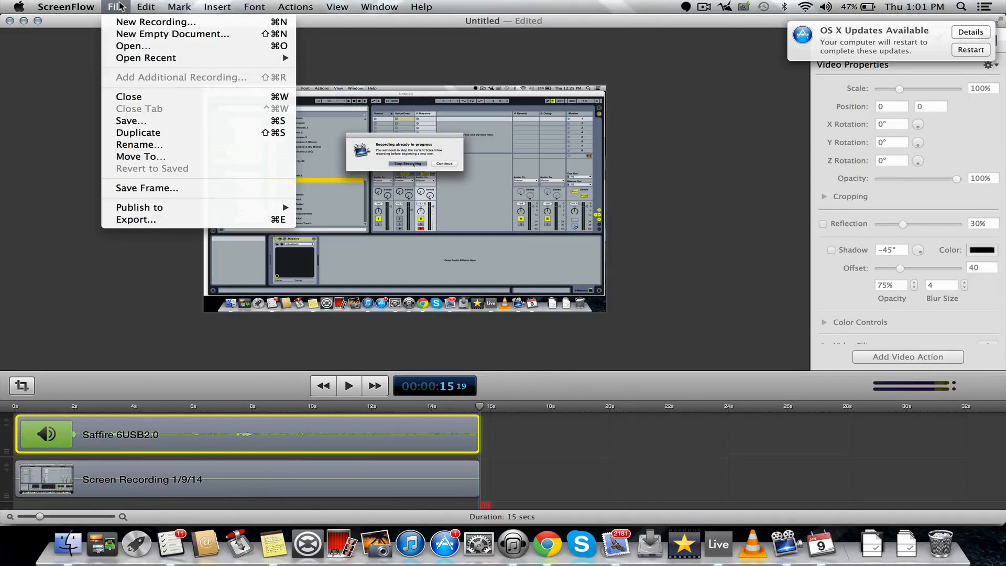